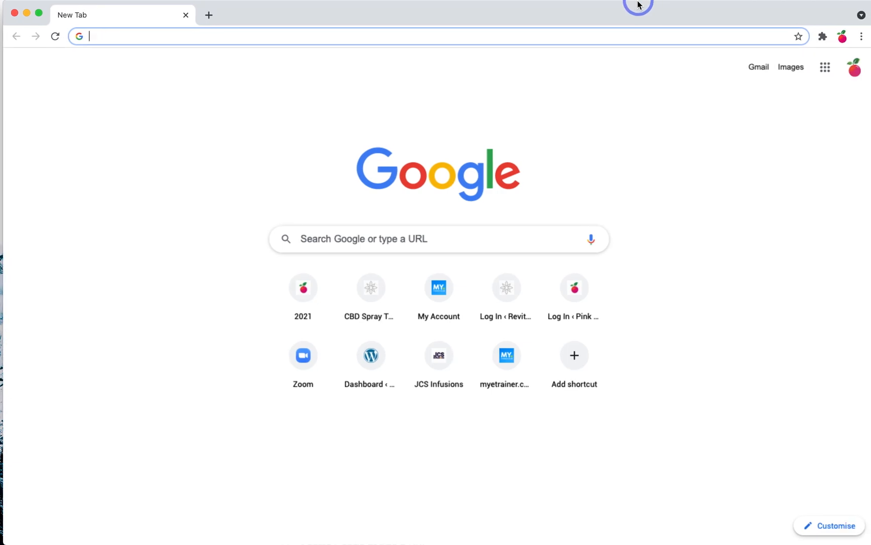
Step: Open the website podtech.pinkorangedesigns.co.uk
mouse_move(658, 4)
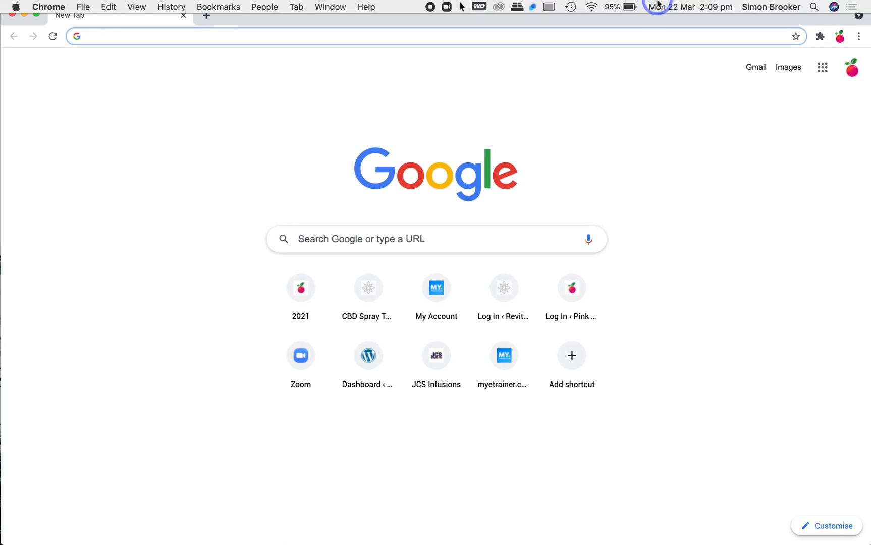
type("podtech")
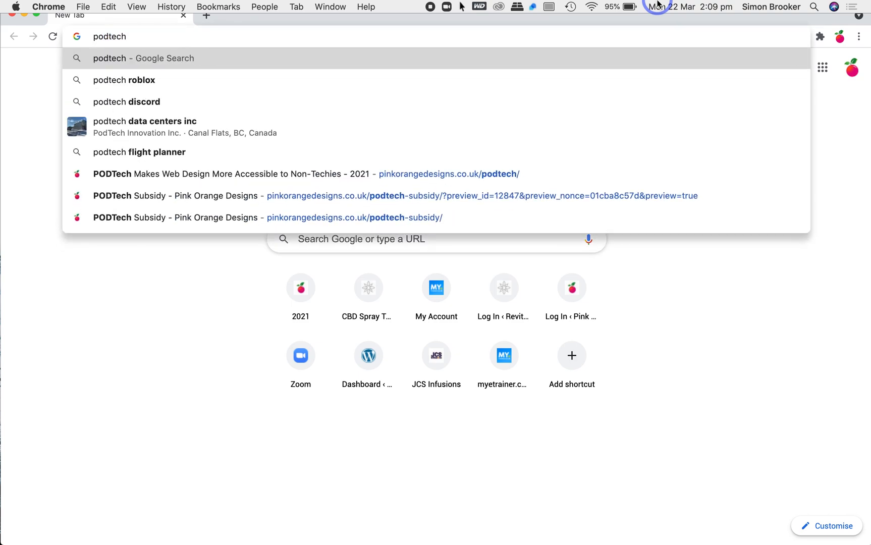
type(".pinkorangedesigns.co.uk")
key("Return")
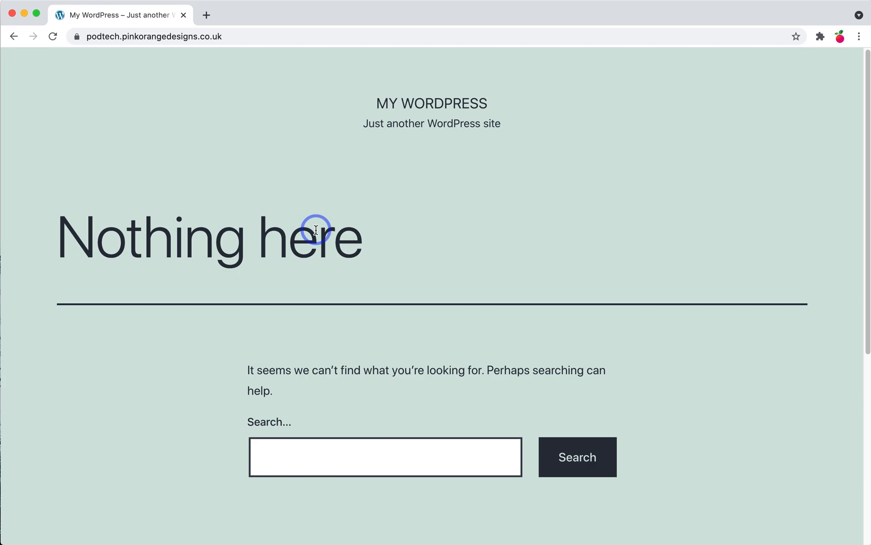
Step: Open the site's WordPress login page by adding /wp-admin to the site address
left_click(239, 35)
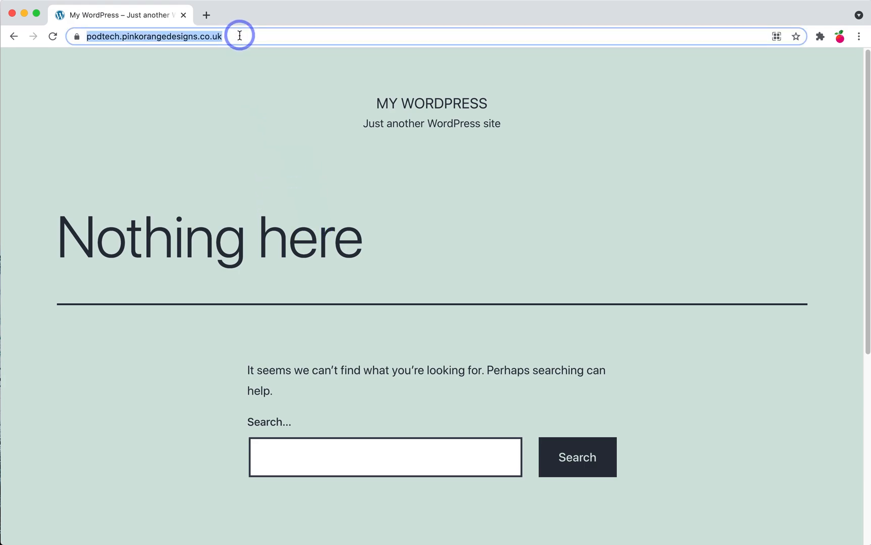
left_click(240, 35)
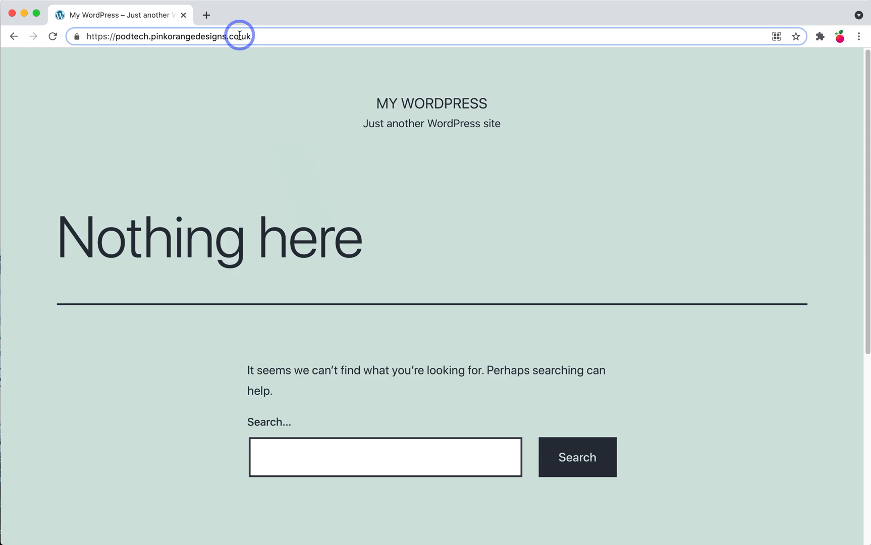
type("/")
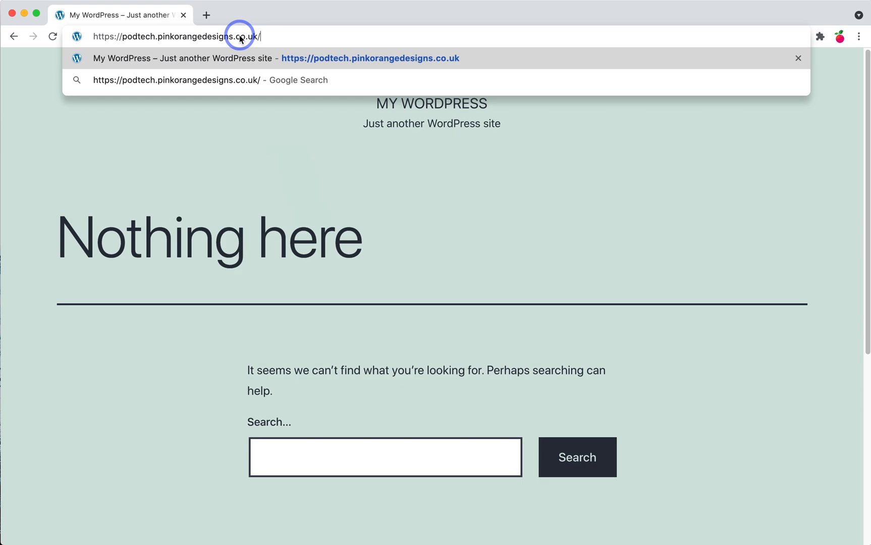
type("wp-")
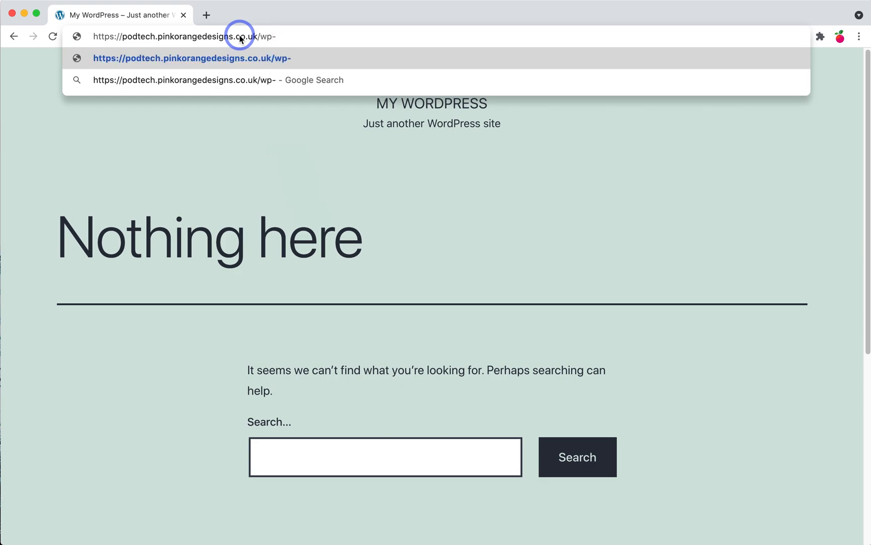
type("amdin")
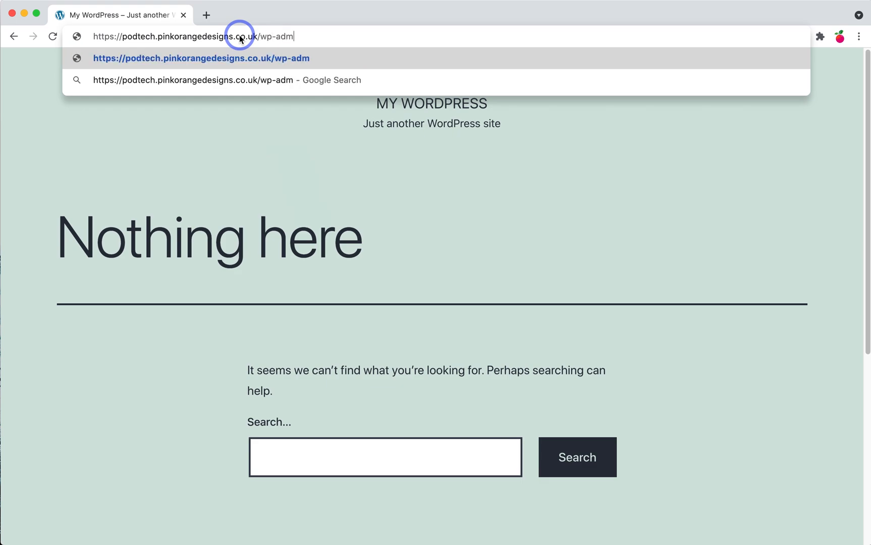
key("Return")
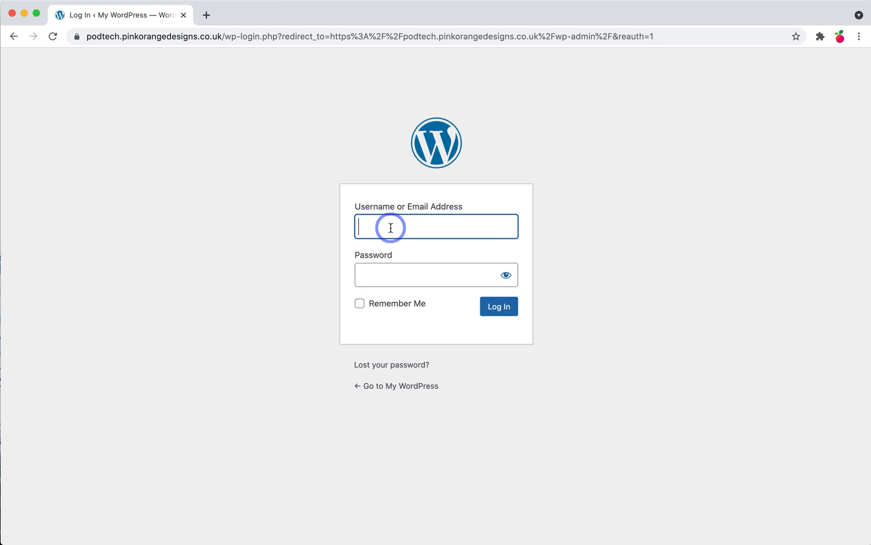
Step: Log in to WordPress with the username Demo and the account password, with Remember Me enabled
type("Demo")
key("Tab")
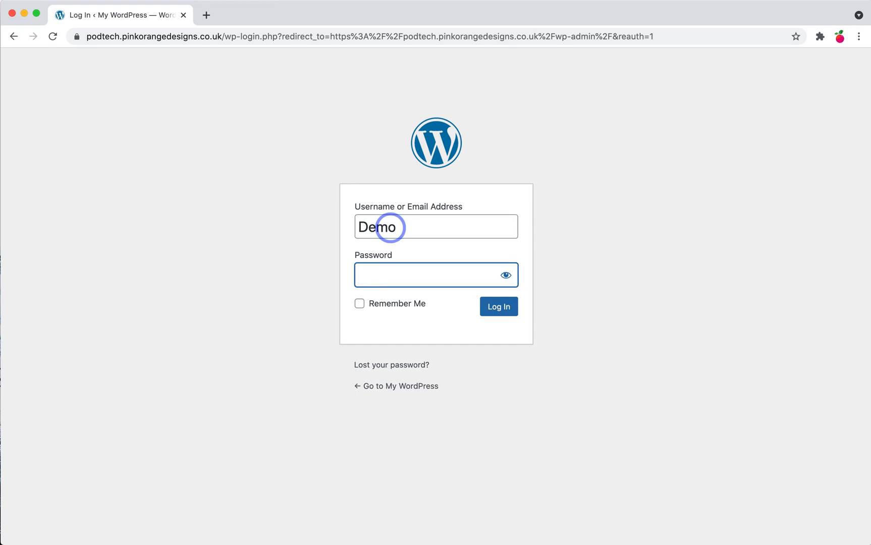
type("•••••••••")
left_click(360, 303)
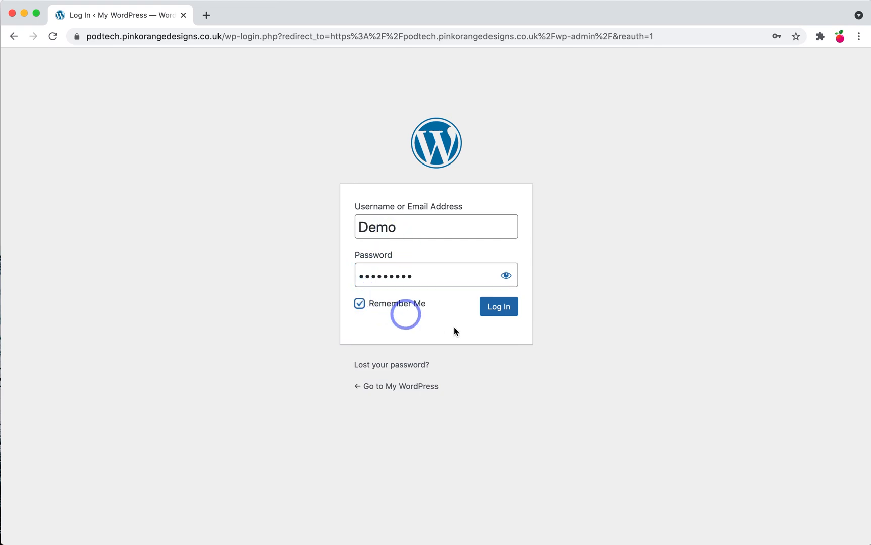
left_click(500, 313)
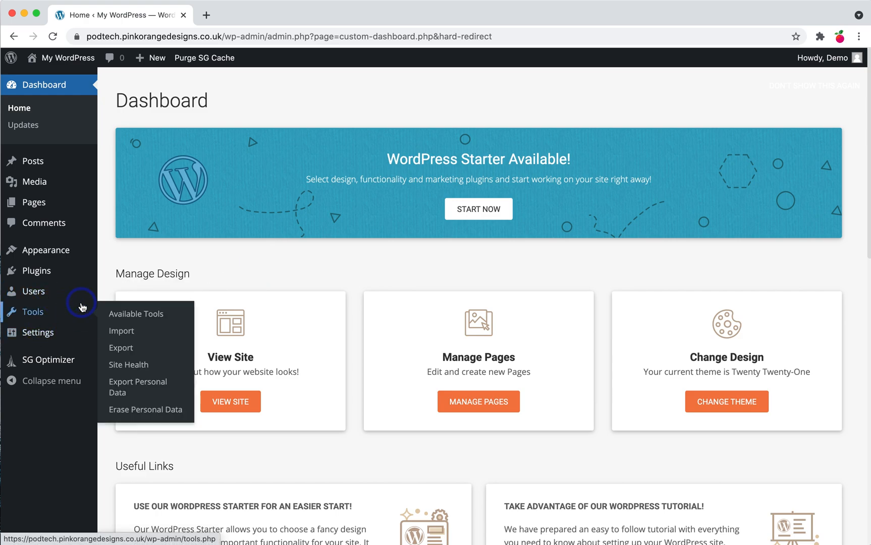
Step: Install and activate the OceanWP theme, found by searching the theme directory for "ocean WP"
mouse_move(52, 259)
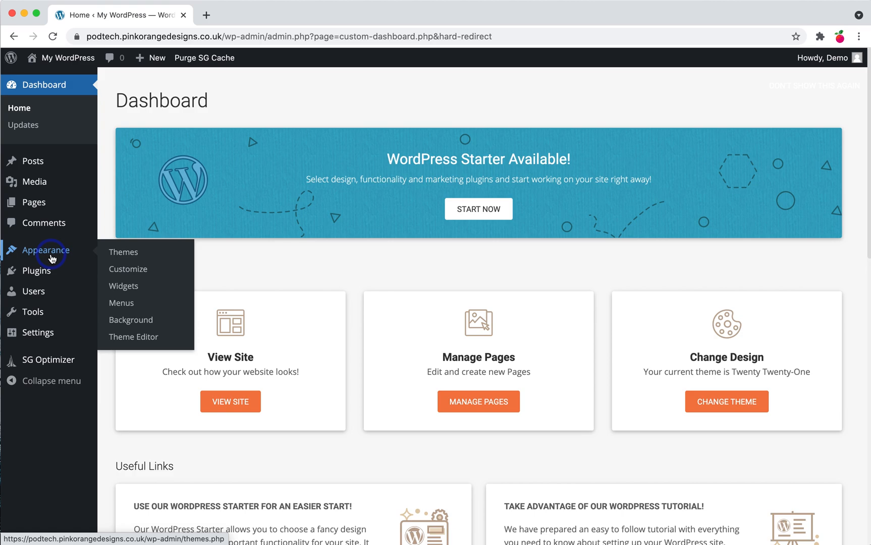
left_click(116, 255)
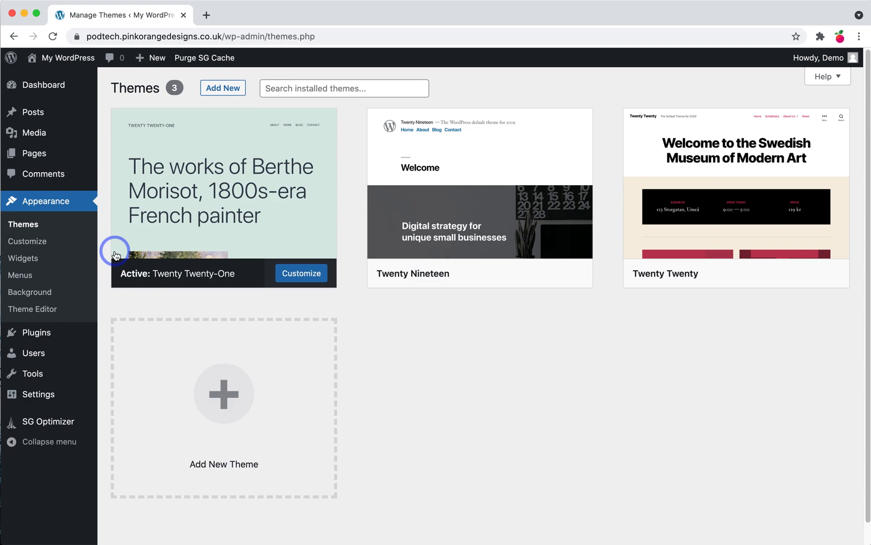
left_click(267, 393)
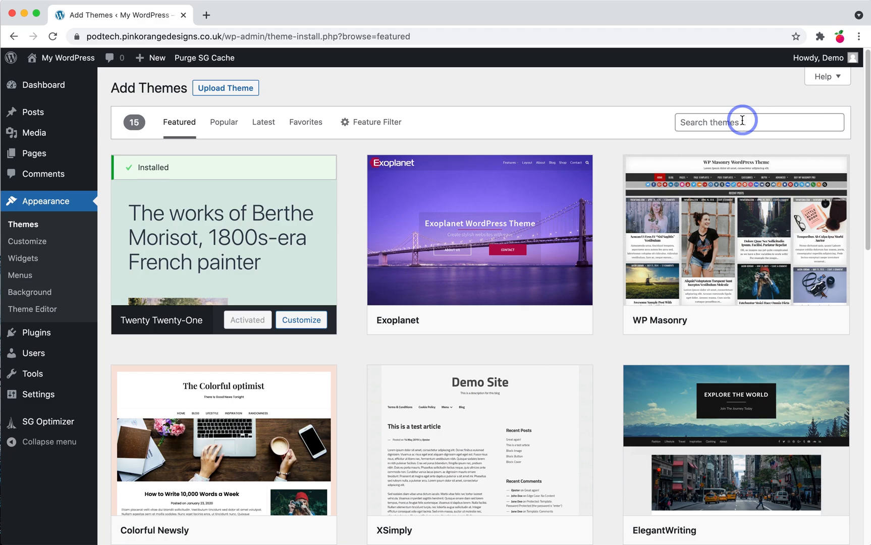
left_click(743, 121)
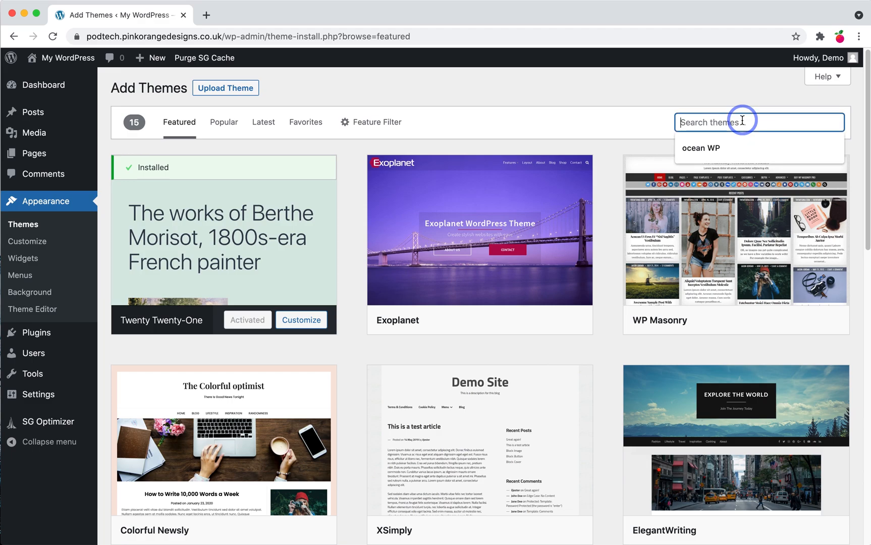
left_click(708, 148)
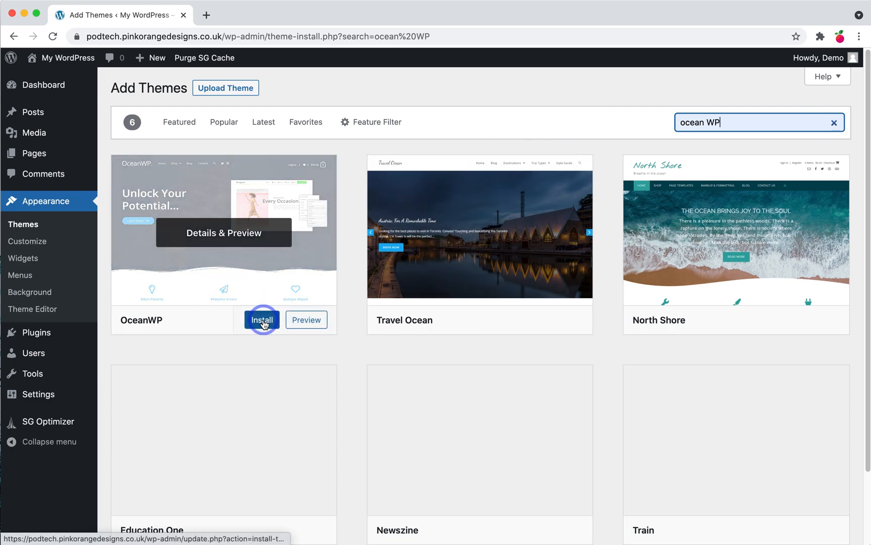
left_click(263, 322)
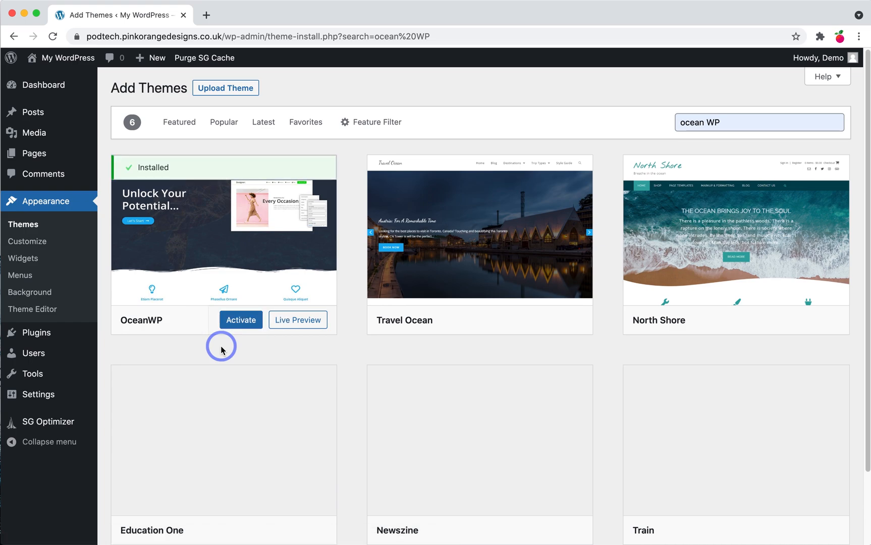
left_click(243, 324)
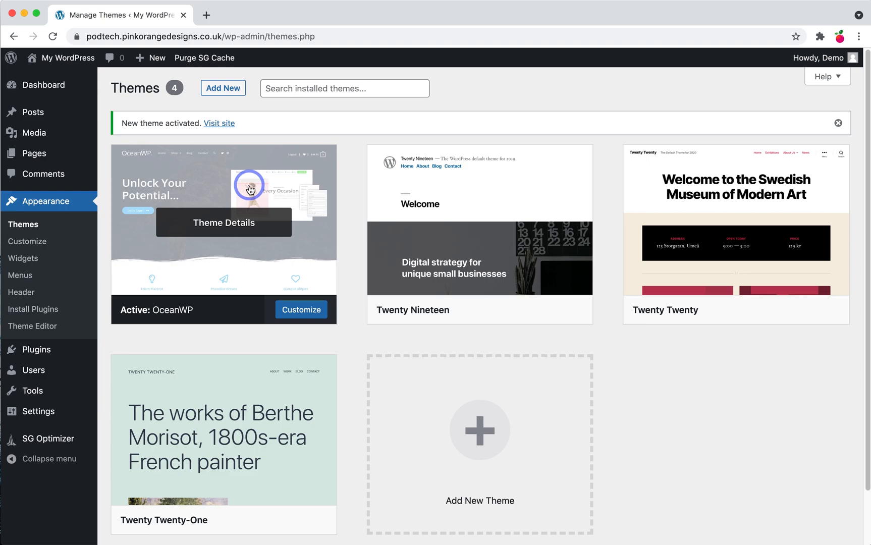
Step: View the front end of podtech.pinkorangedesigns.co.uk in a new browser tab to check the activated theme
left_click(207, 15)
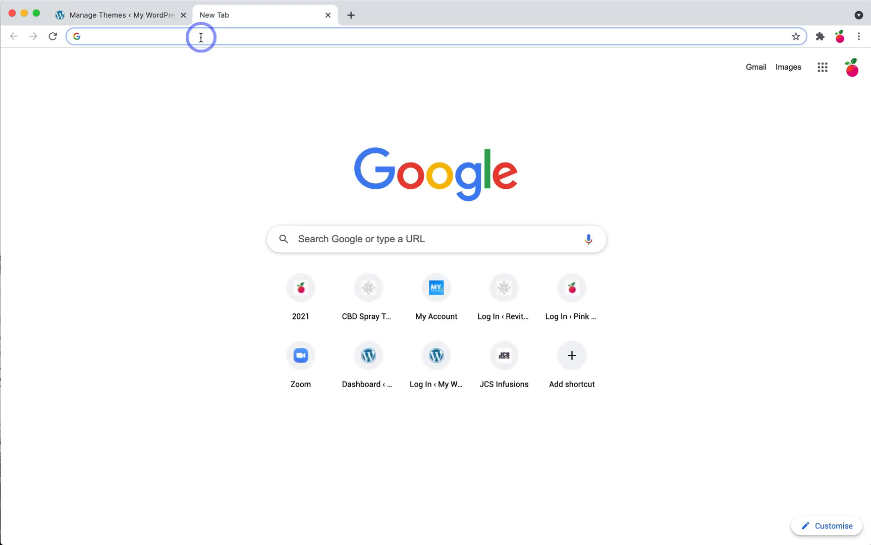
type("podtech.pinkorangedesigns.co.uk")
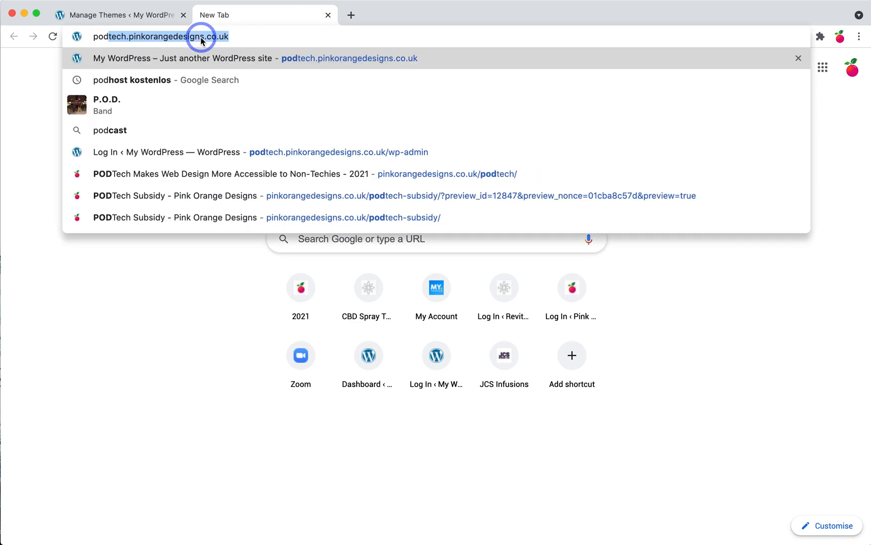
key("Return")
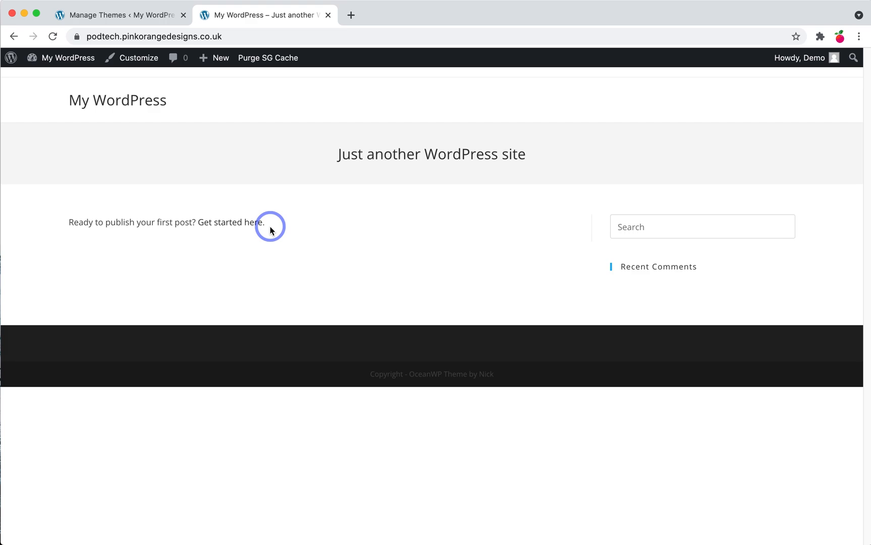
Step: Delete the unused Twenty Twenty and Twenty Twenty-One themes from the installed themes
left_click(146, 16)
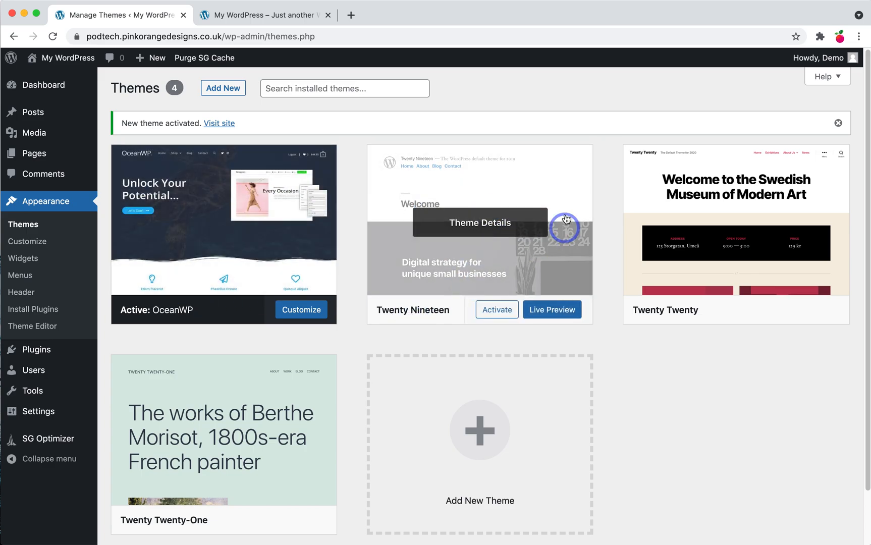
left_click(756, 275)
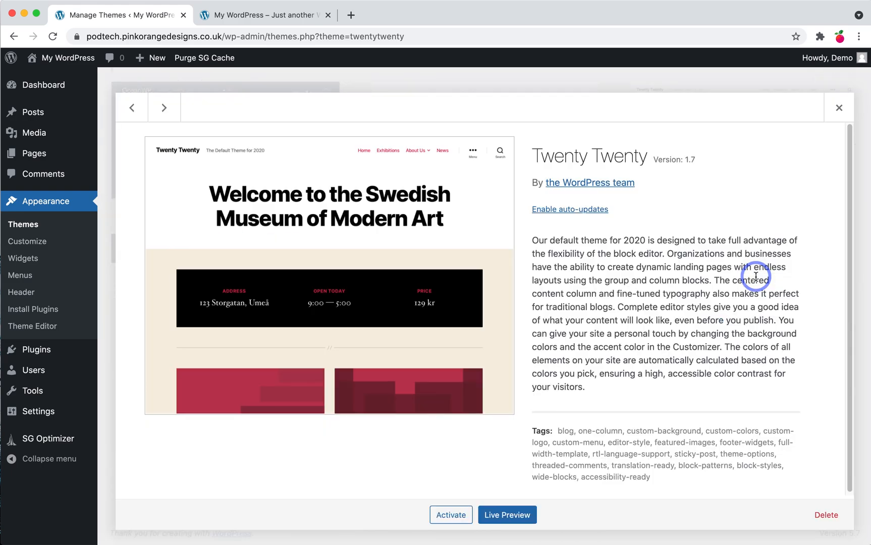
left_click(833, 515)
left_click(540, 129)
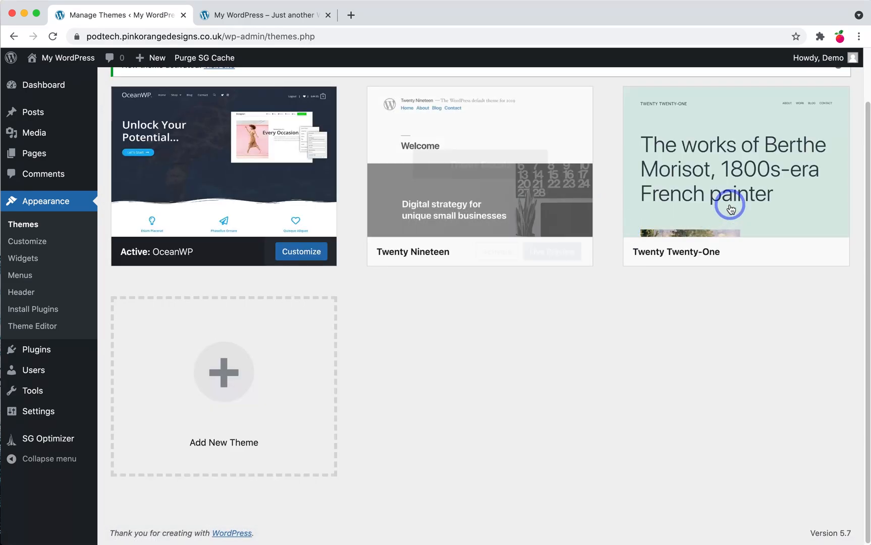
left_click(730, 208)
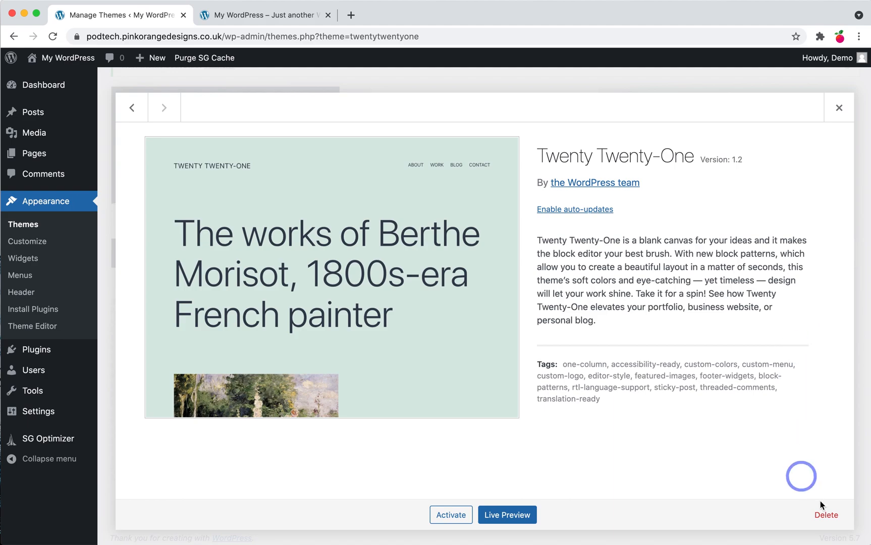
left_click(827, 516)
left_click(537, 128)
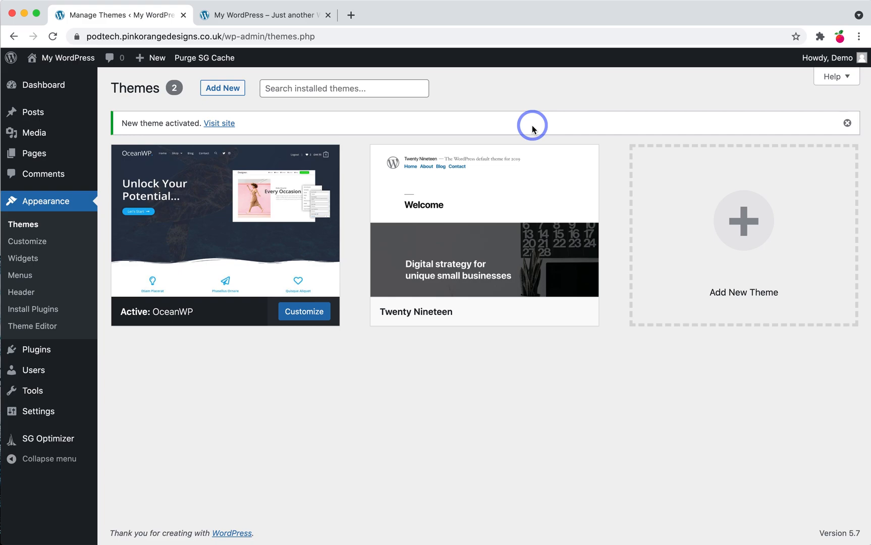
Step: Deactivate and delete the WordPress Starter plugin
left_click(33, 349)
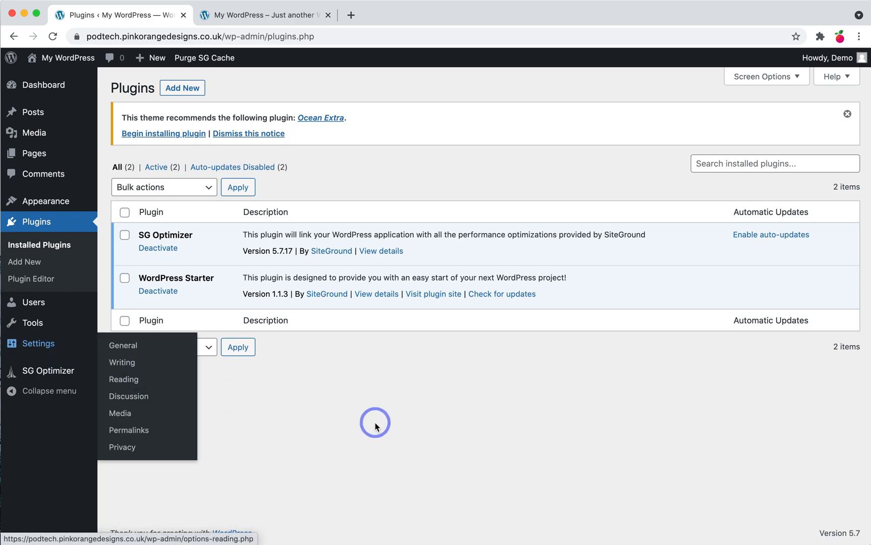
left_click(168, 297)
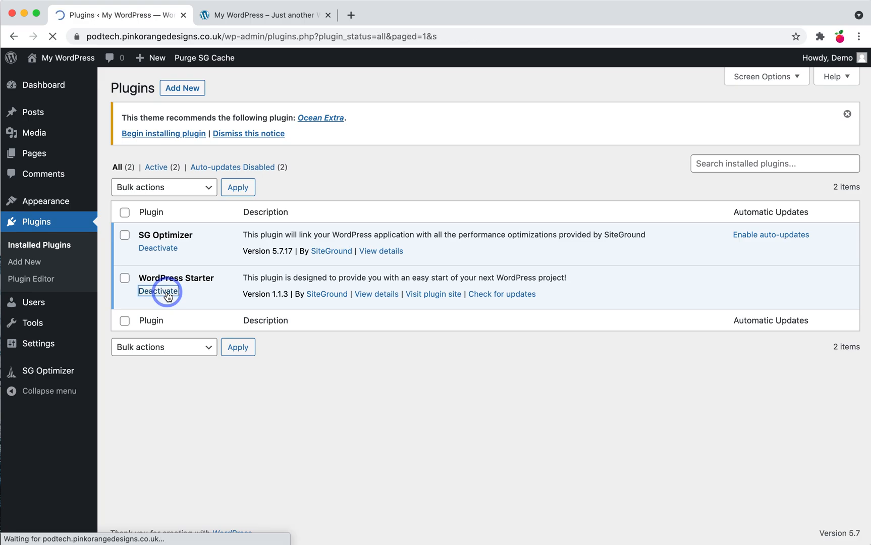
left_click(188, 325)
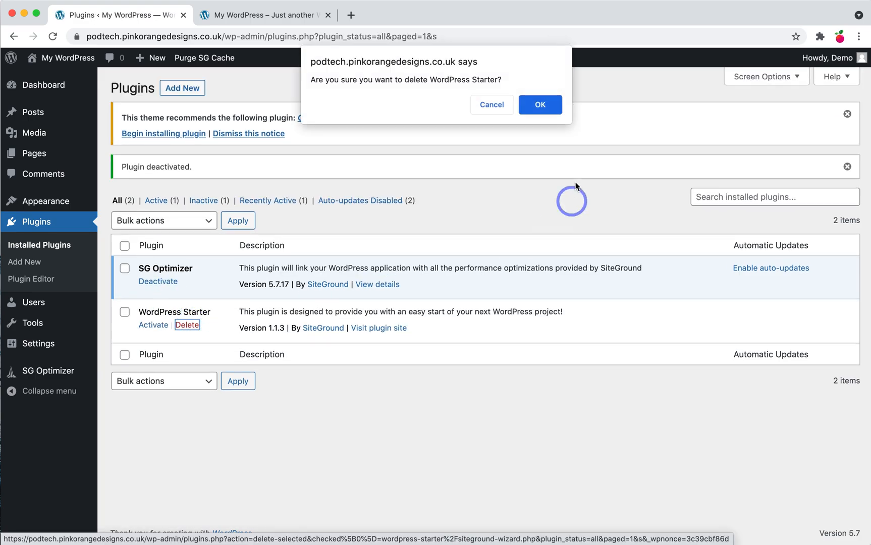
left_click(540, 105)
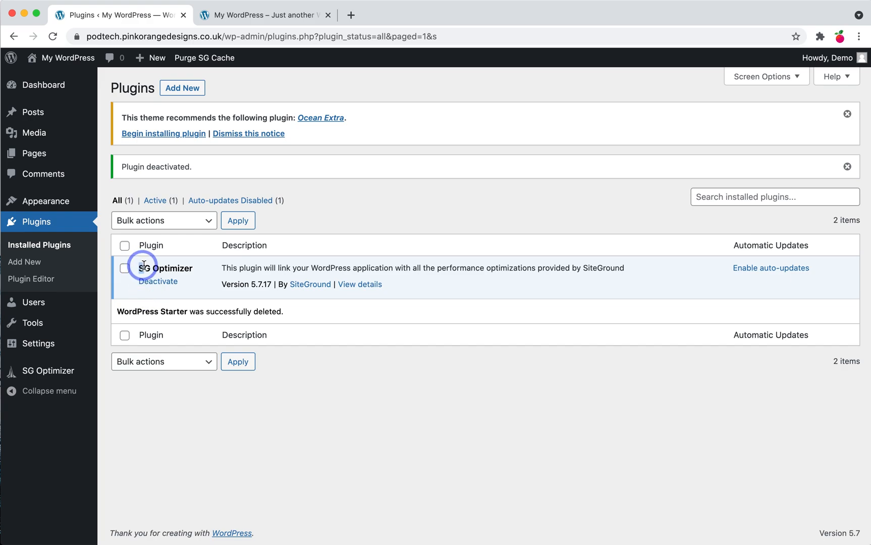
left_click_drag(136, 268, 210, 266)
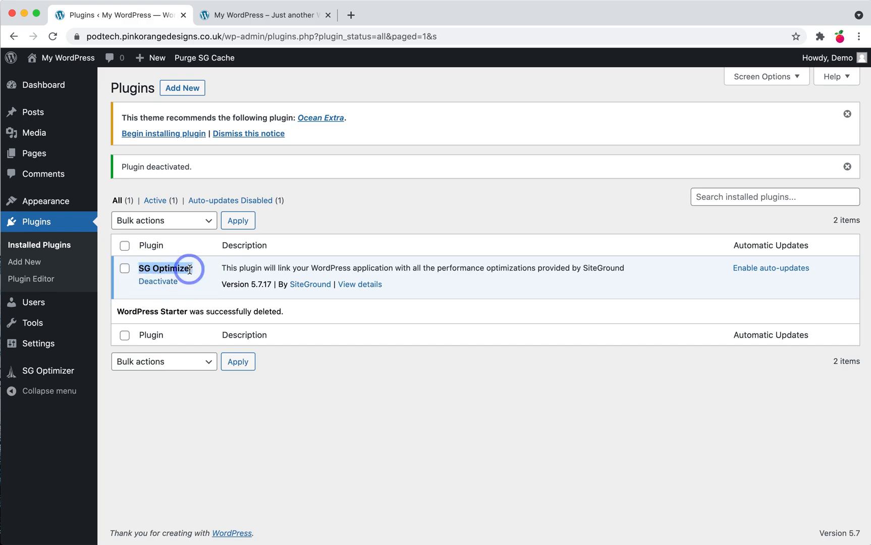
left_click(401, 457)
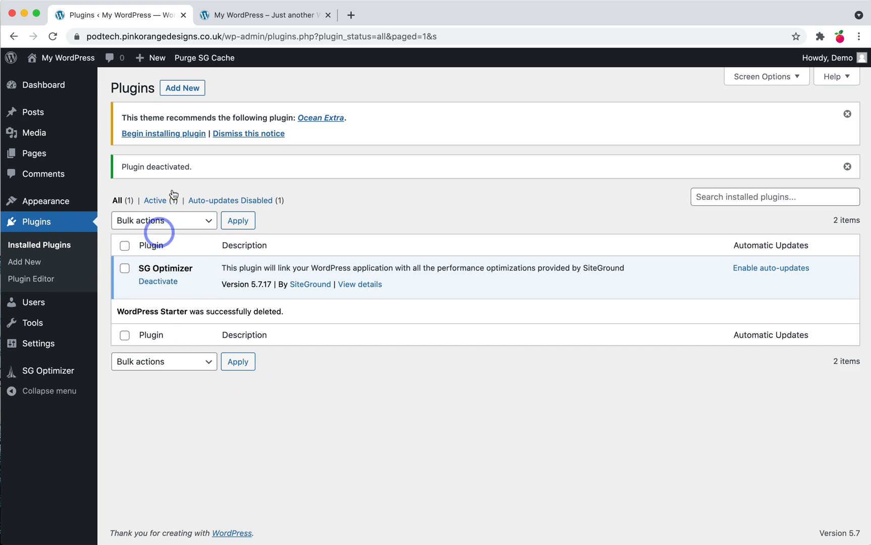
Step: Search the plugin directory for "Elementor", then install and activate the Elementor Website Builder plugin
left_click(190, 93)
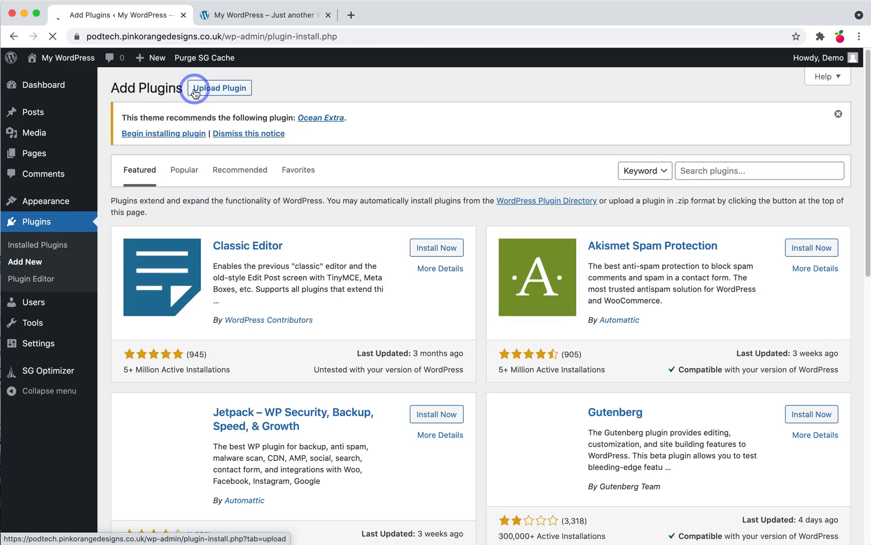
left_click(711, 166)
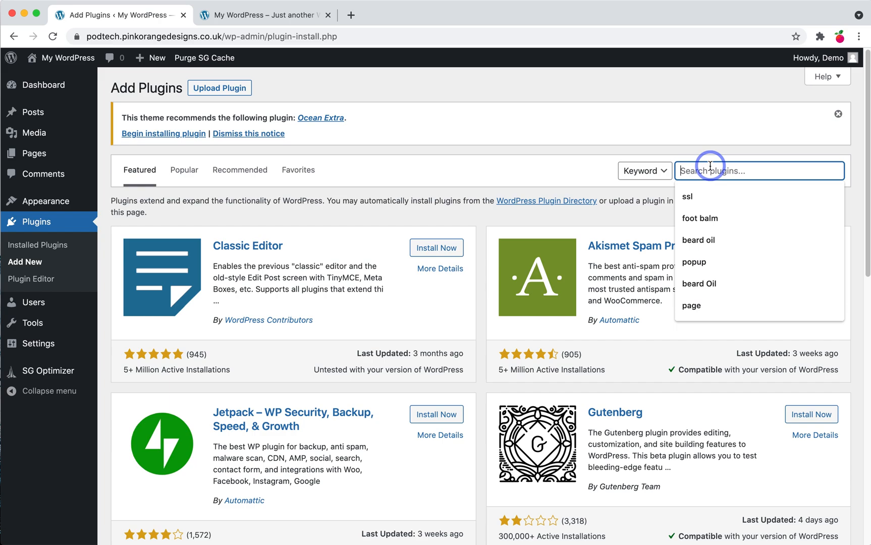
type("Elem")
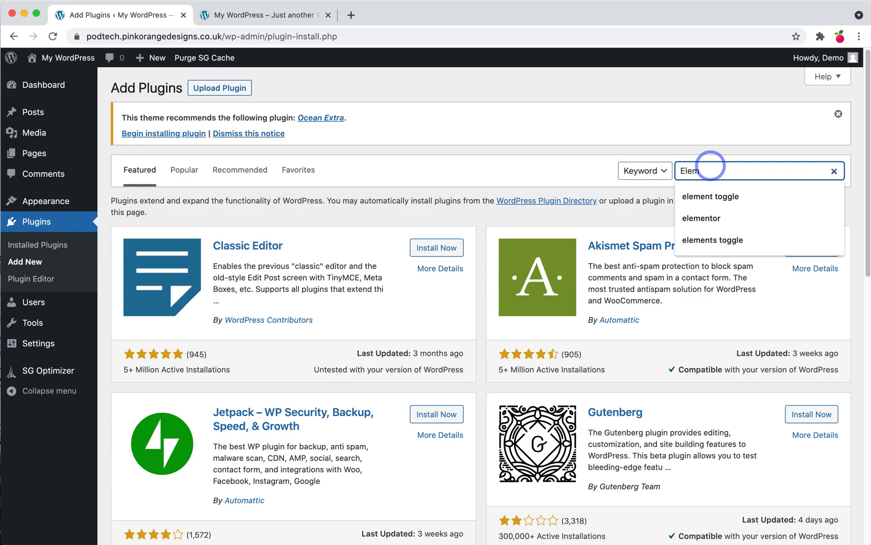
type("entor")
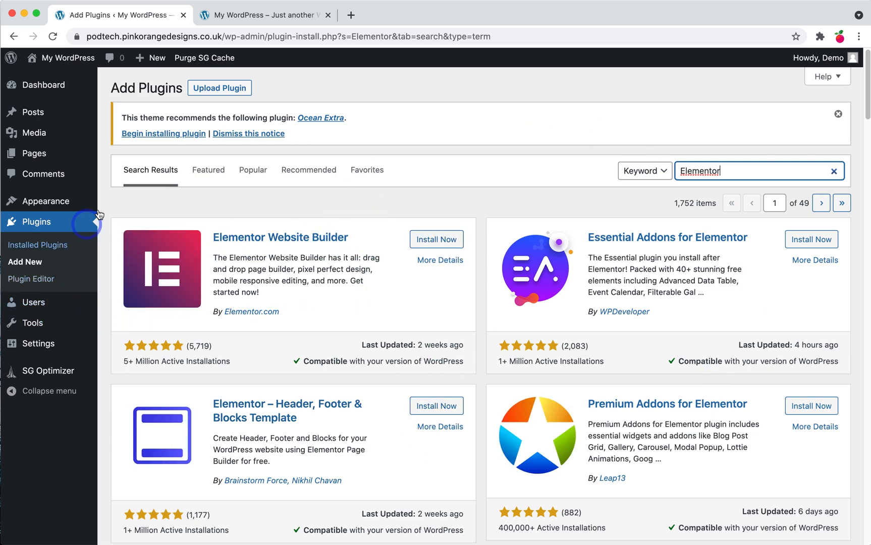
left_click(449, 240)
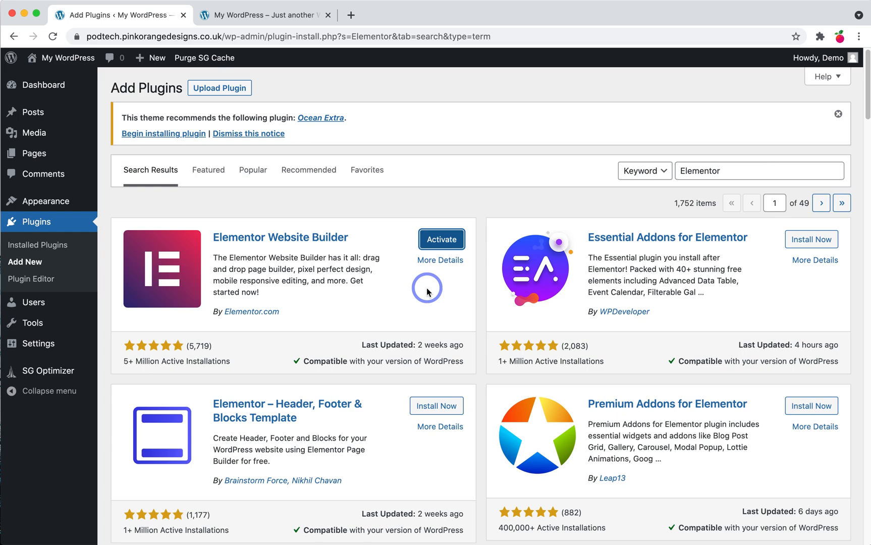
left_click(447, 243)
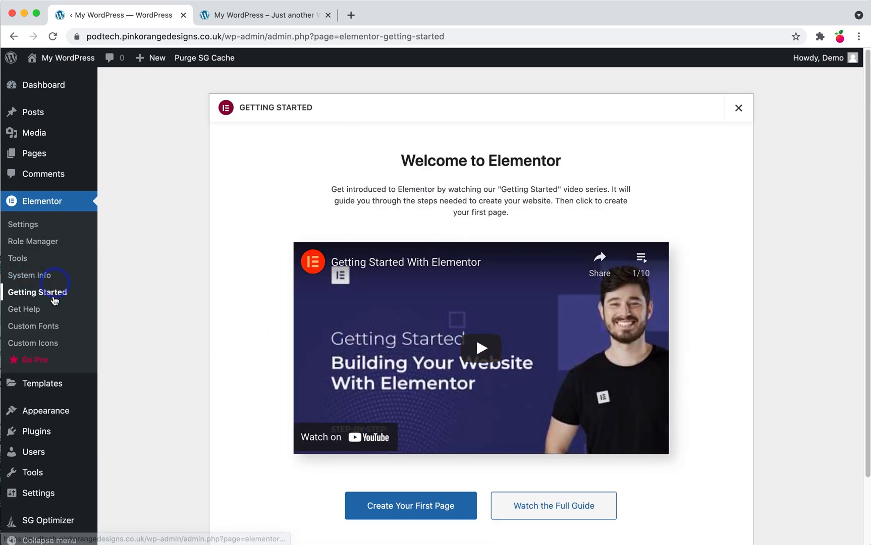
Step: Return to adding plugins, search for "elementor", and install Essential Addons for Elementor without activating it
scroll(108, 364, "down", 1)
scroll(109, 364, "down", 3)
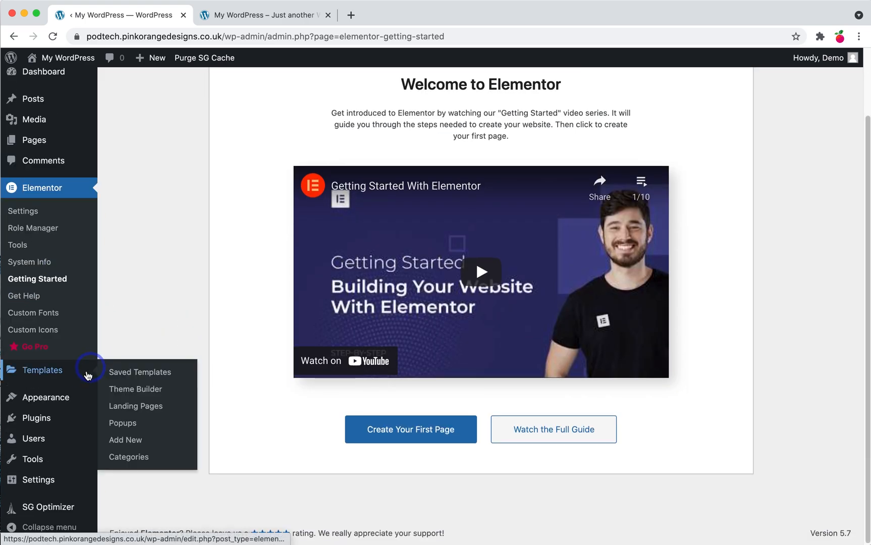
left_click(36, 419)
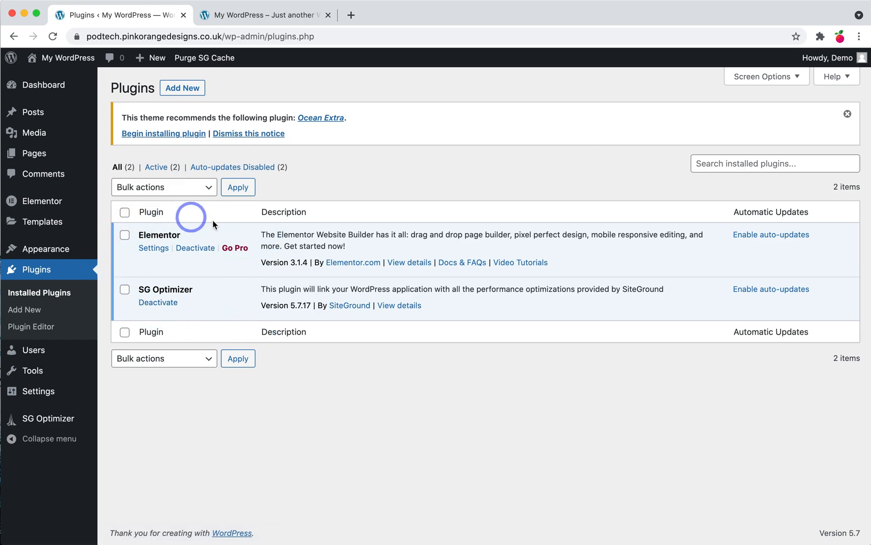
left_click(182, 87)
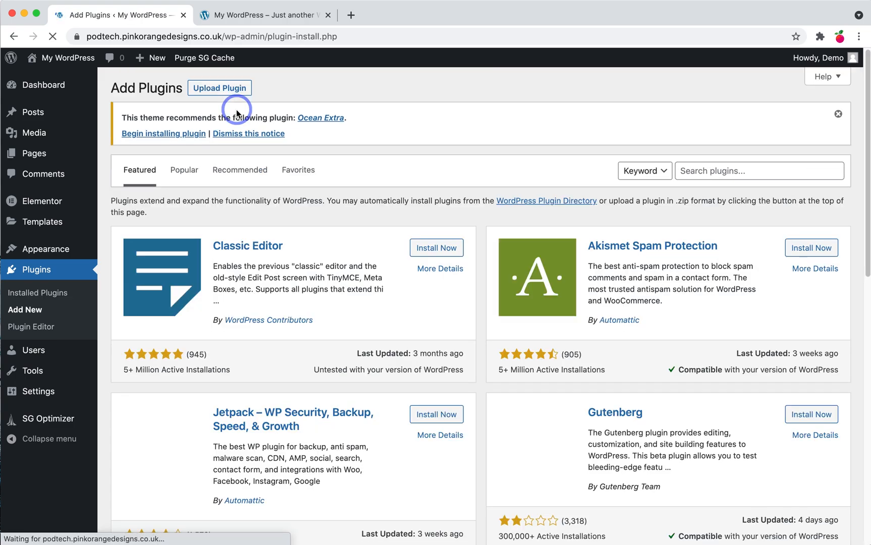
left_click(711, 173)
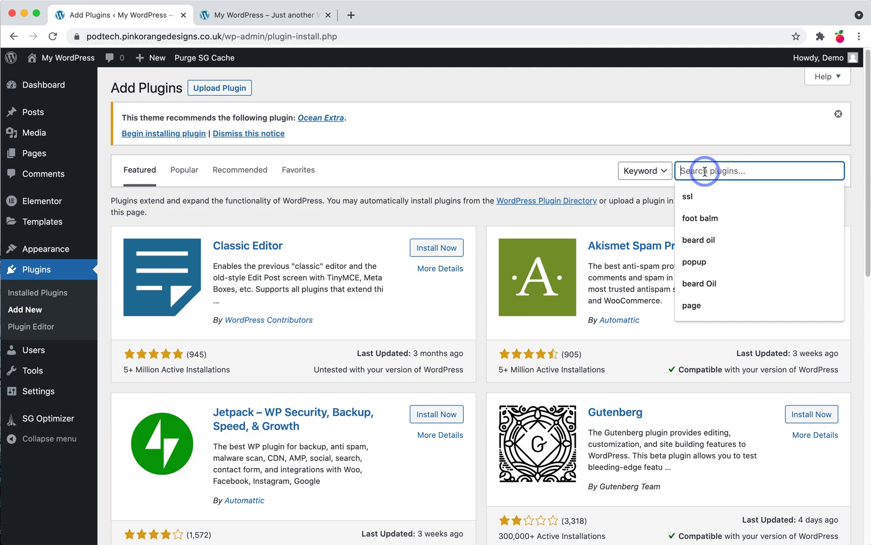
type("e")
left_click(700, 240)
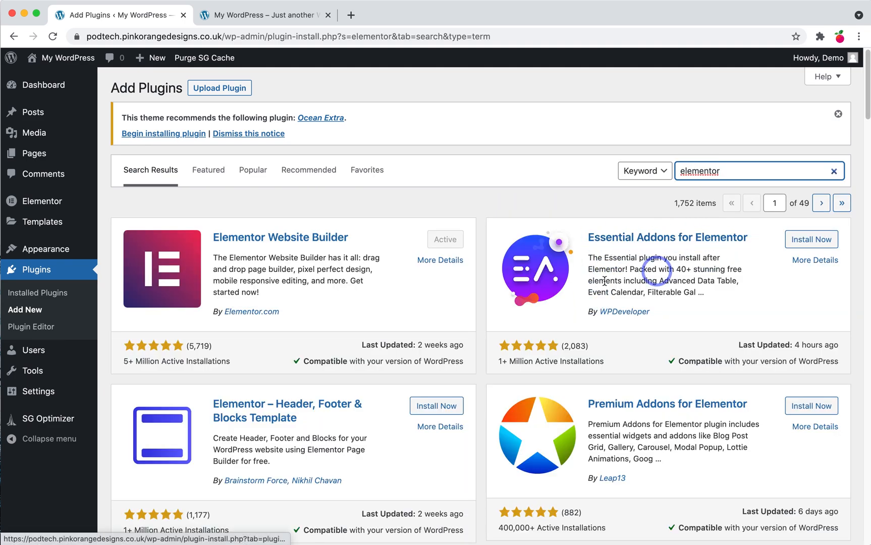
left_click(803, 238)
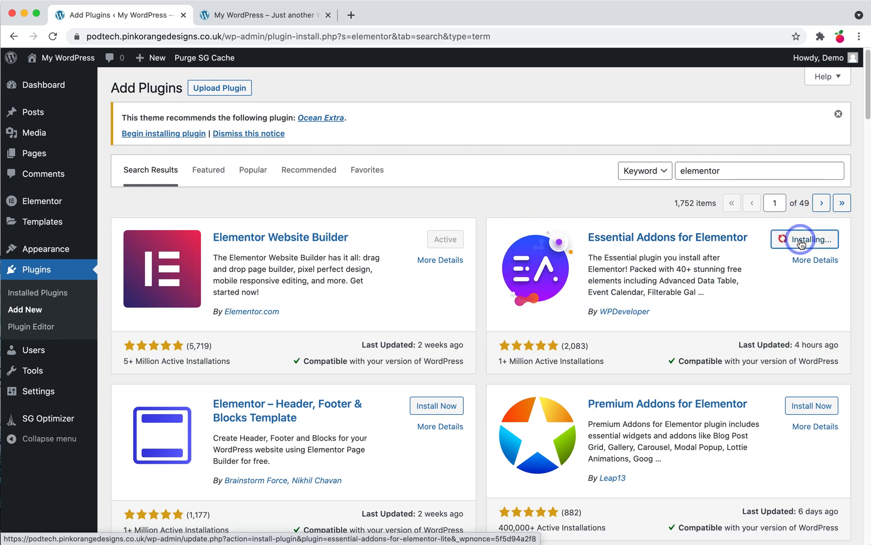
Step: Search the plugin directory for "ocean extra" and install the Ocean Extra plugin by OceanWP
left_click(691, 167)
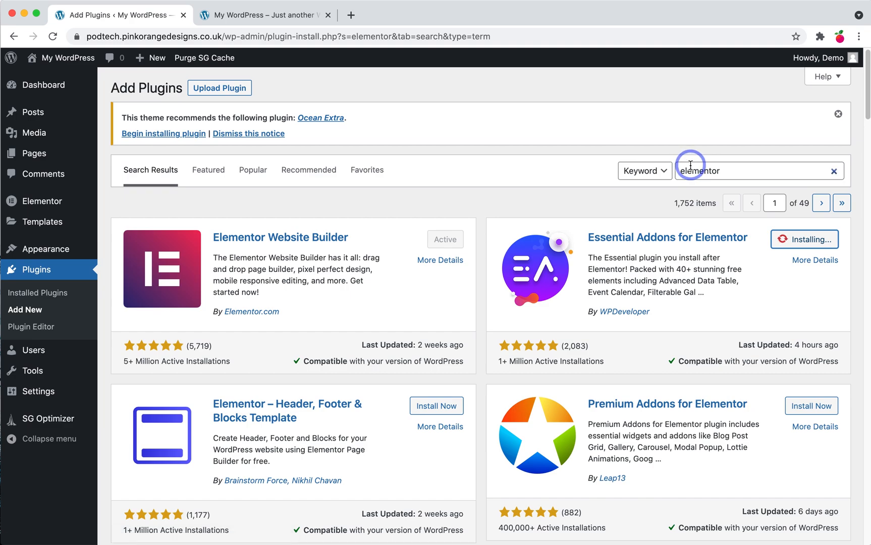
double_click(691, 167)
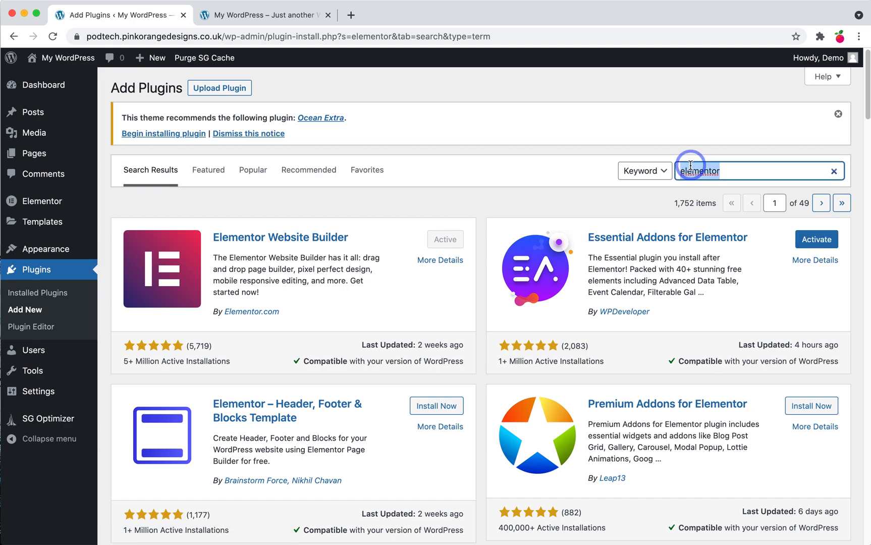
type("ocean e")
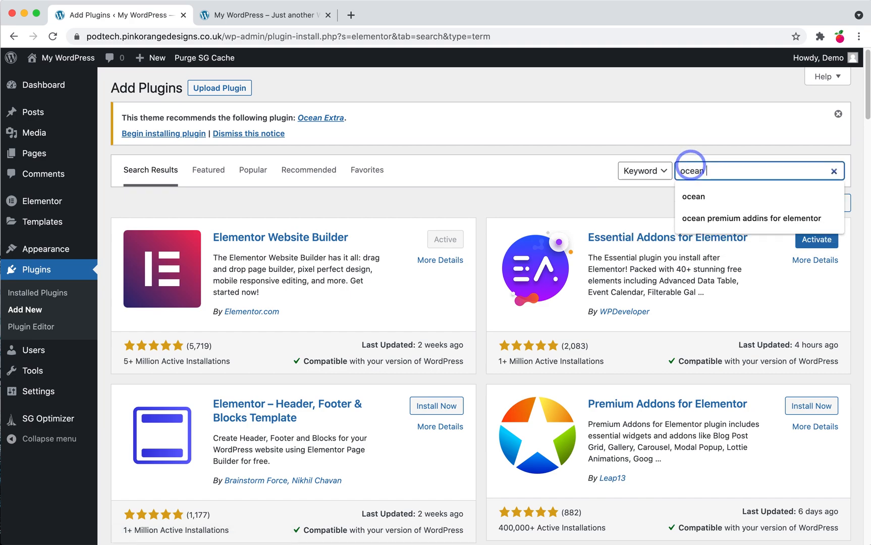
type("xtra")
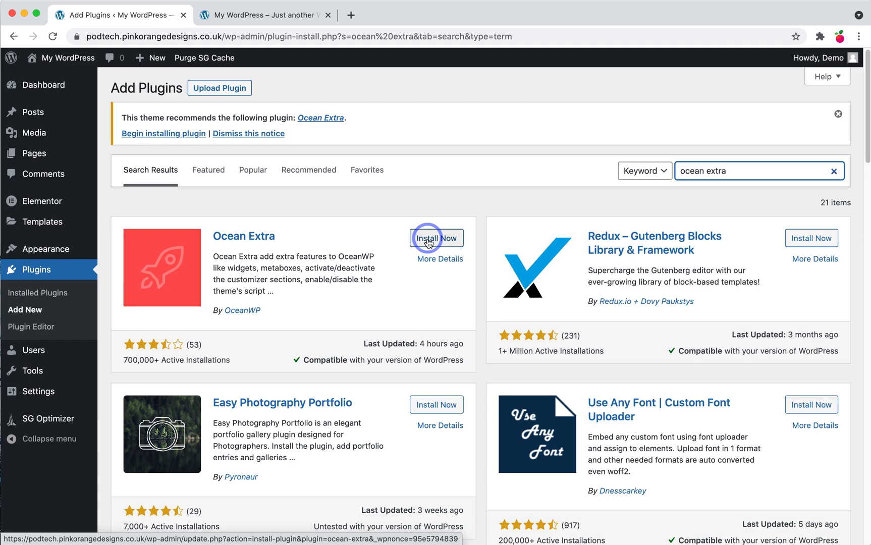
left_click(275, 16)
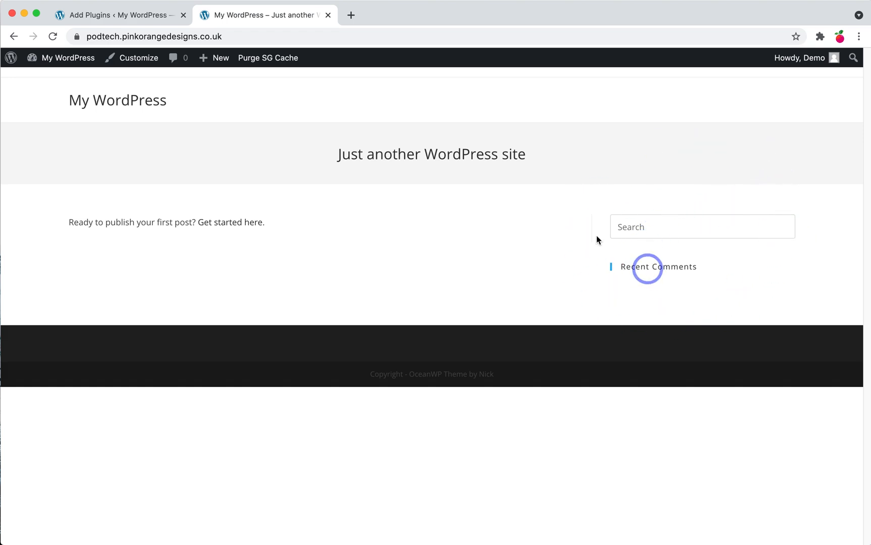
left_click(108, 25)
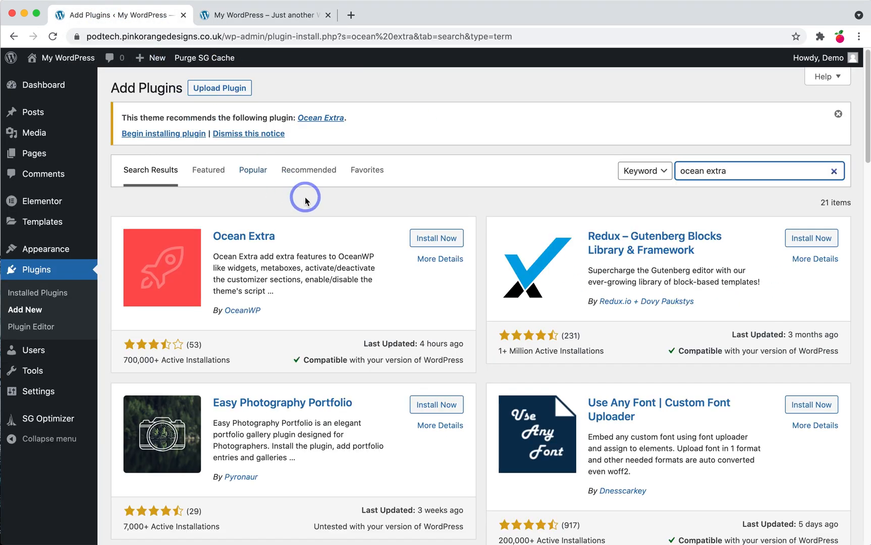
left_click(436, 238)
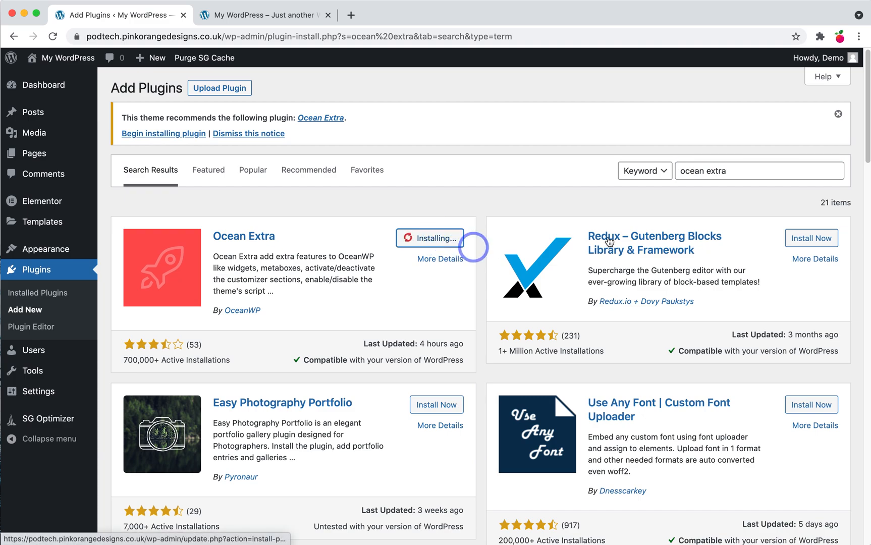
Step: Search the plugin directory for "woocommerce" and install the WooCommerce plugin by Automattic
triple_click(710, 170)
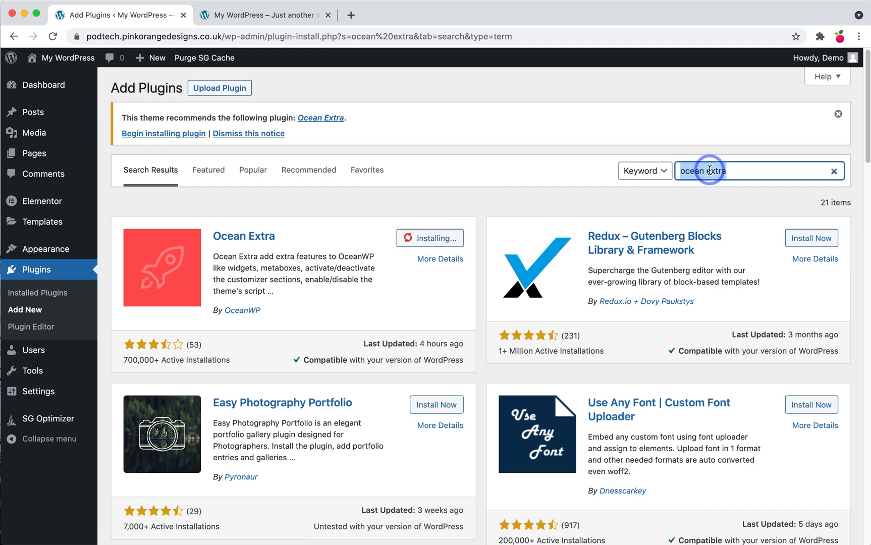
type("woo c")
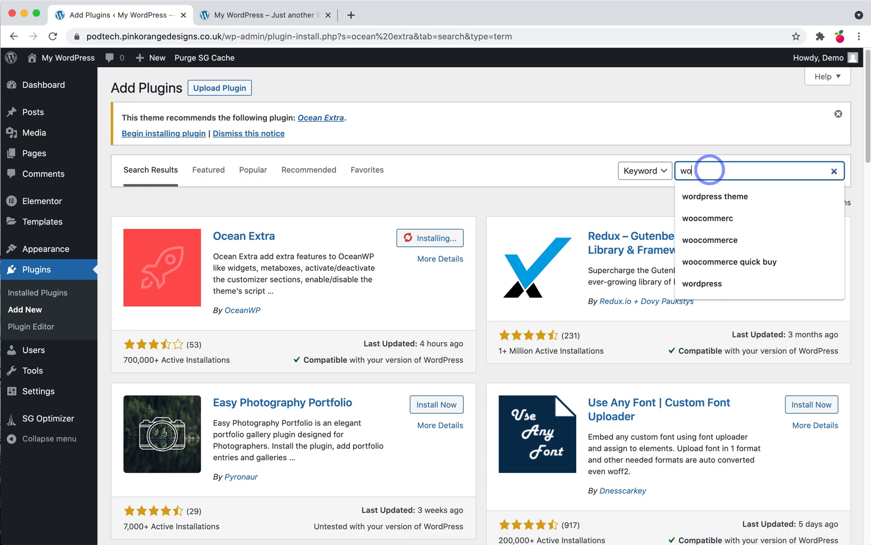
type("ommerce")
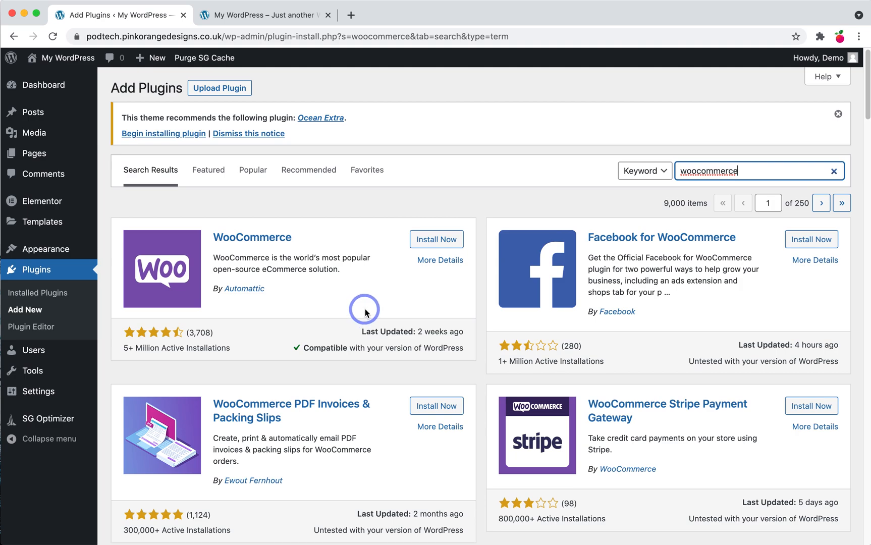
left_click(426, 241)
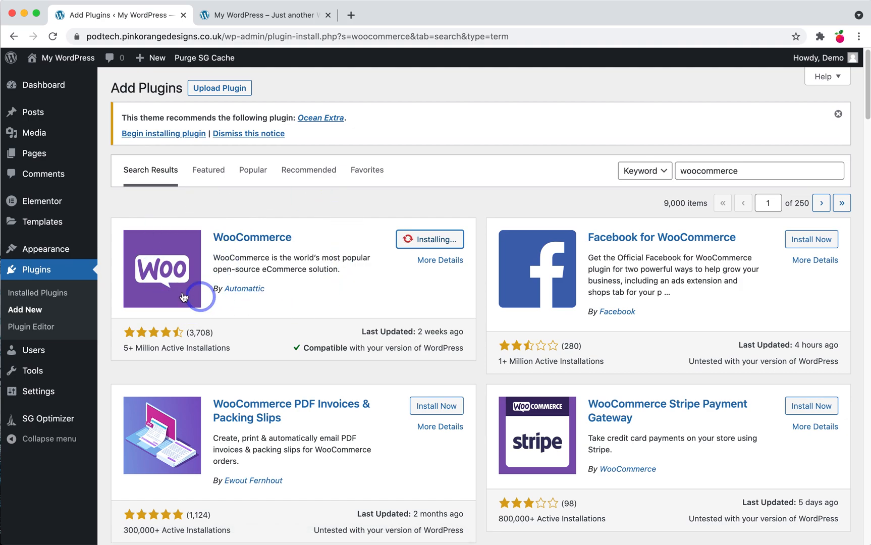
Step: Search the plugin directory for "Wordfence" and install the Wordfence Security – Firewall & Malware Scan plugin
double_click(738, 170)
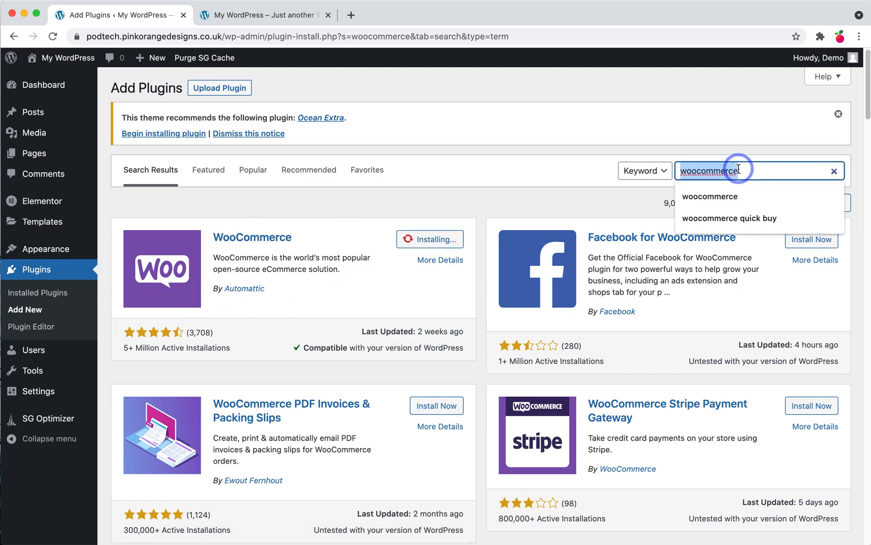
type("Wordfence")
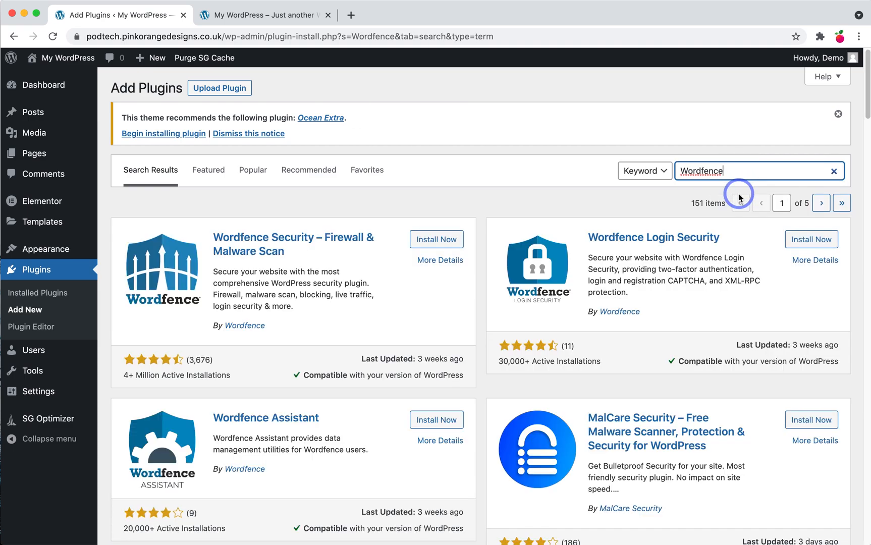
left_click(428, 241)
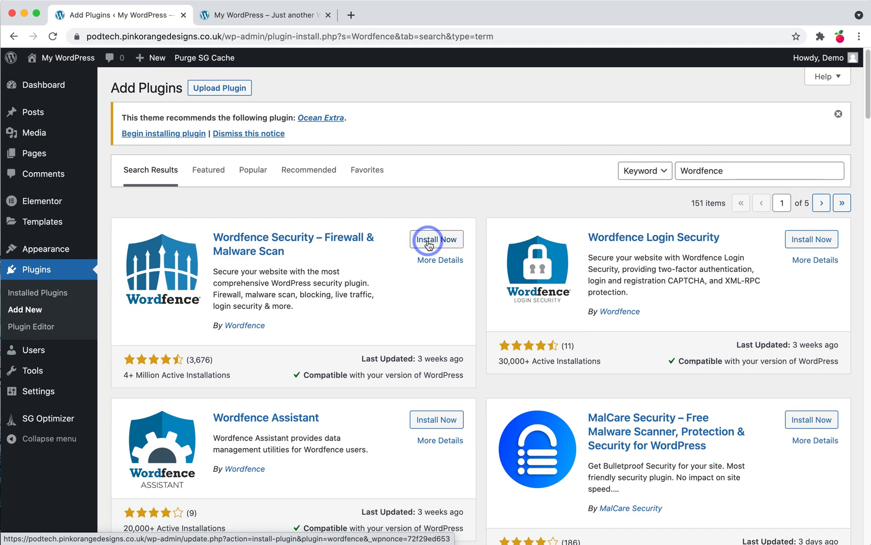
Step: Search the plugin directory for "yoast seo" and install the Yoast SEO plugin
double_click(719, 171)
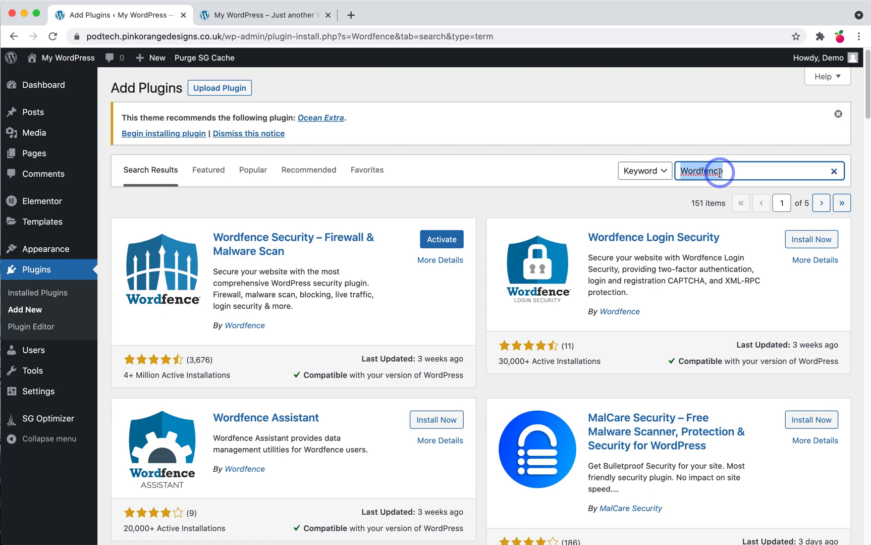
type("y")
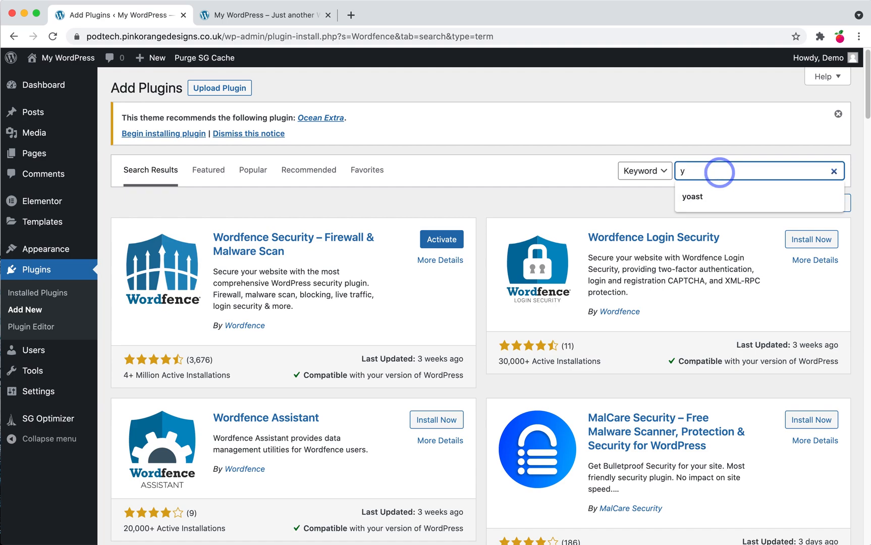
type("oast seo")
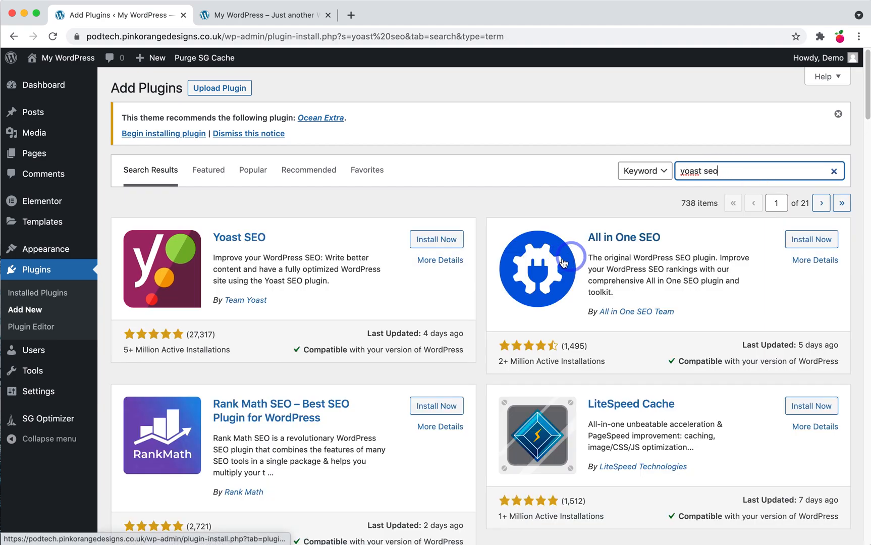
left_click(436, 241)
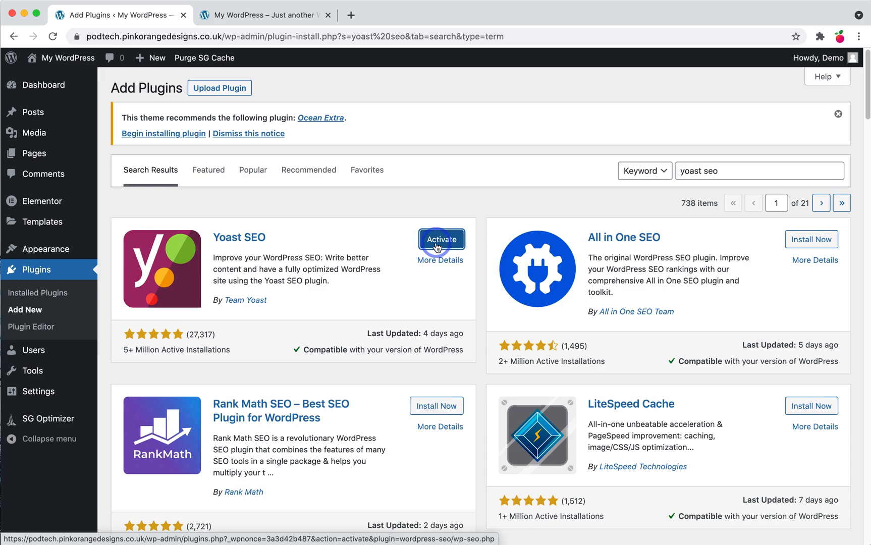
Step: Search the plugin directory for "google site kit" and install the Site Kit by Google plugin
triple_click(712, 171)
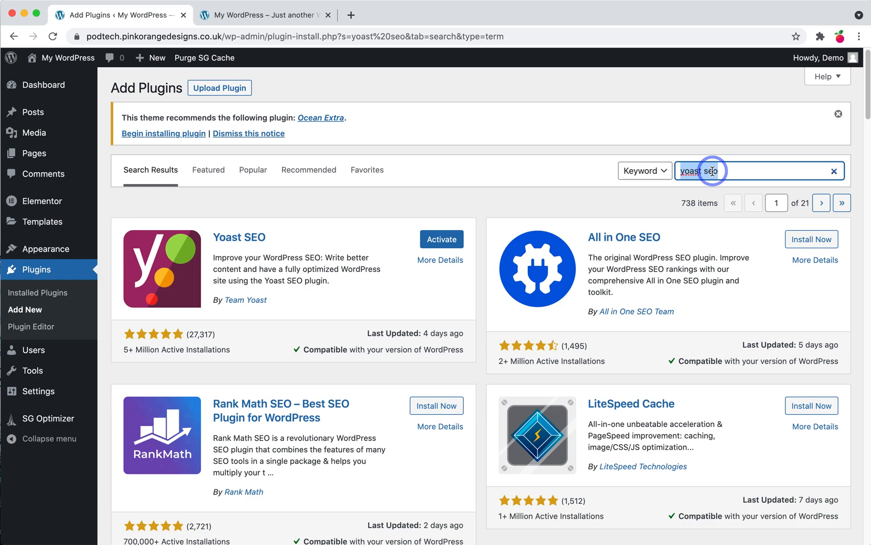
type("google site kit")
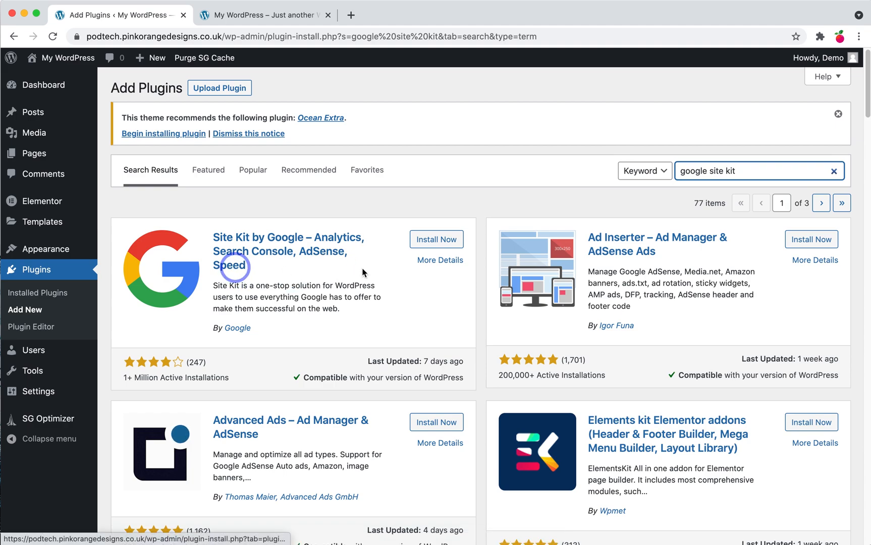
left_click(443, 242)
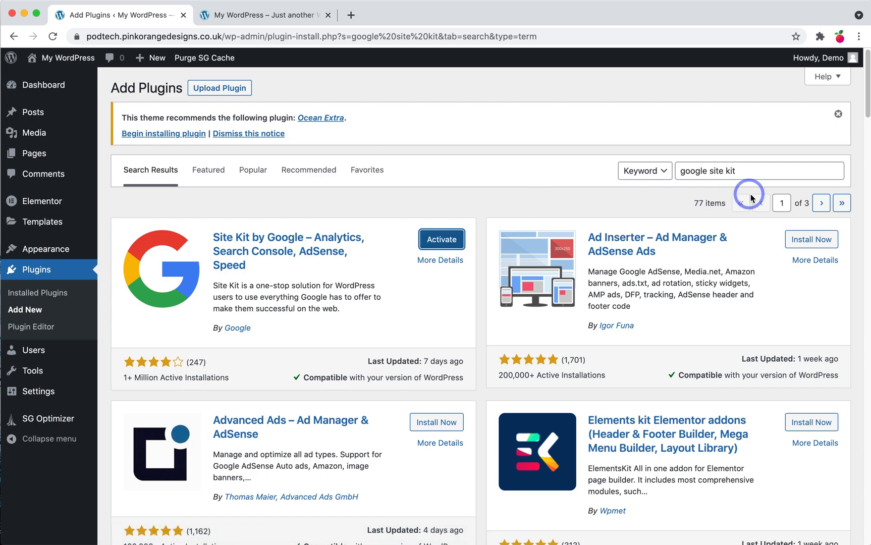
Step: Search the plugin directory for "forminator" and install the Forminator plugin by WPMU DEV
triple_click(741, 176)
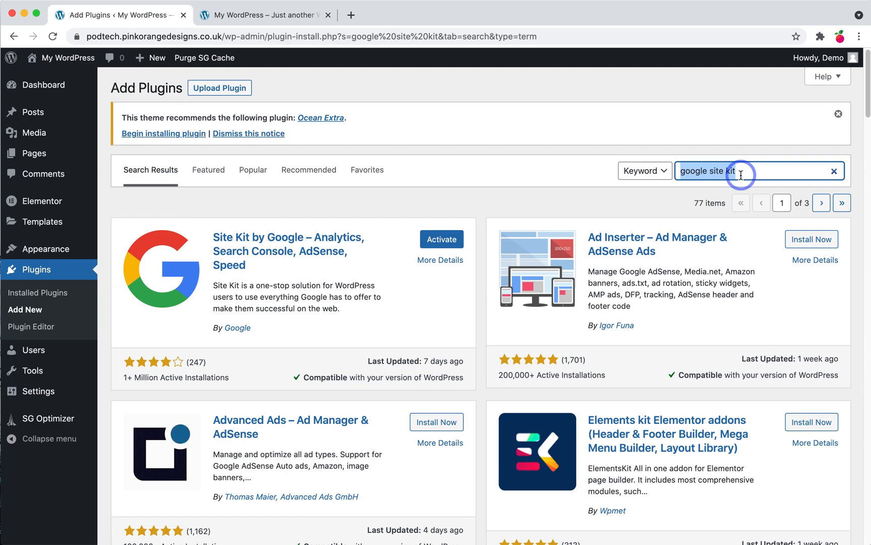
type("forminator")
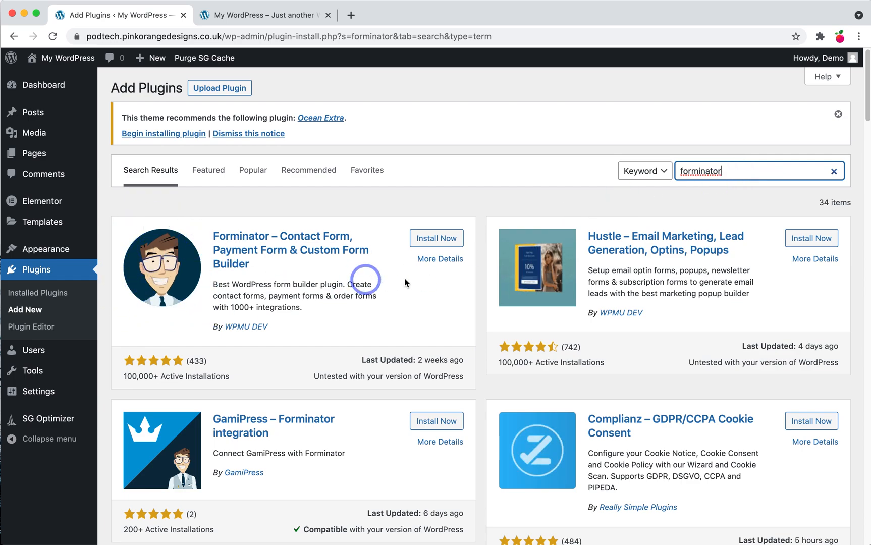
left_click(449, 240)
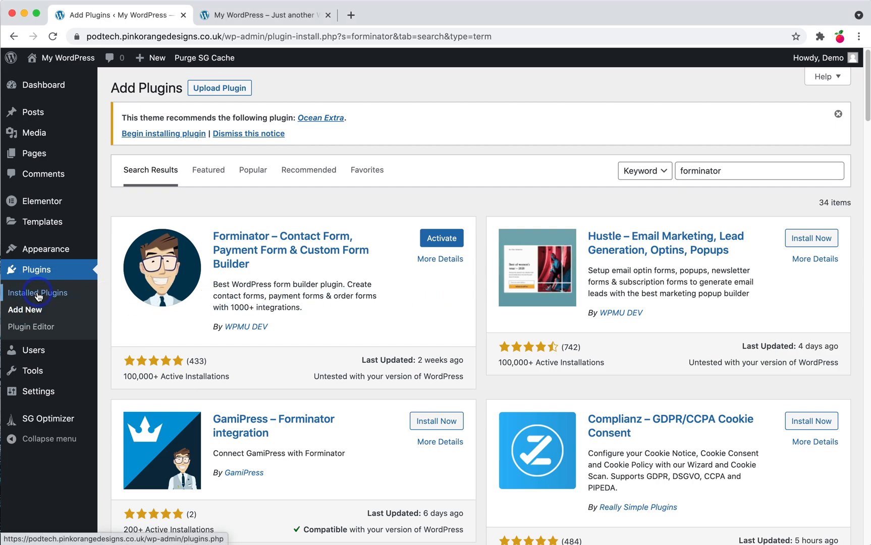
Step: Select all plugins in the installed plugins list and activate them with a bulk action
left_click(38, 293)
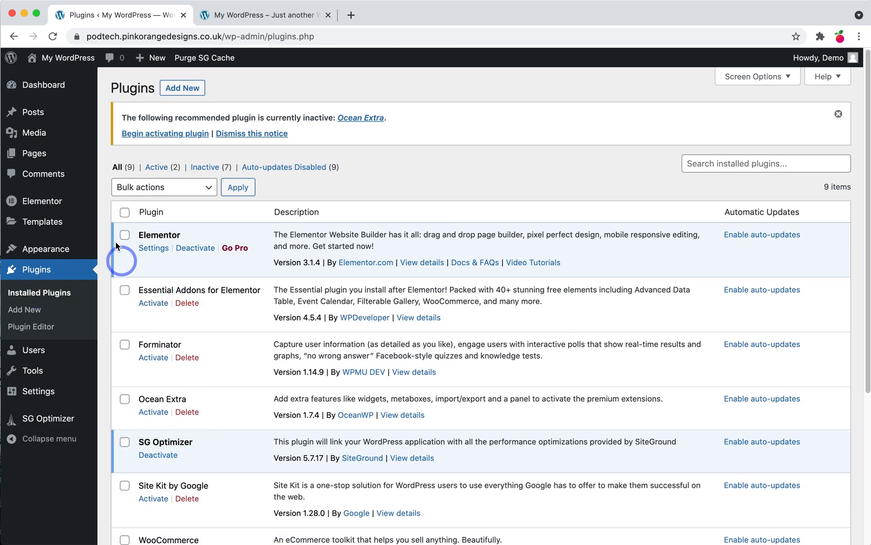
scroll(181, 239, "down", 5)
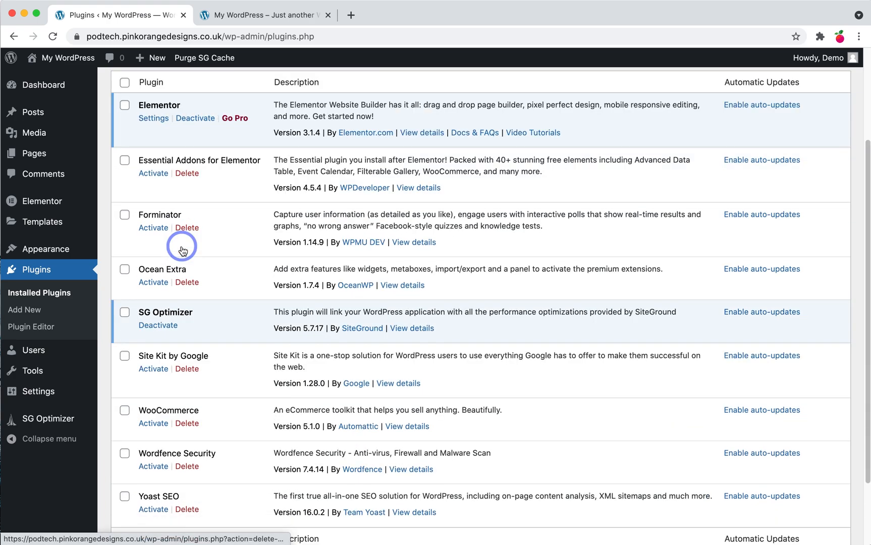
scroll(174, 350, "down", 3)
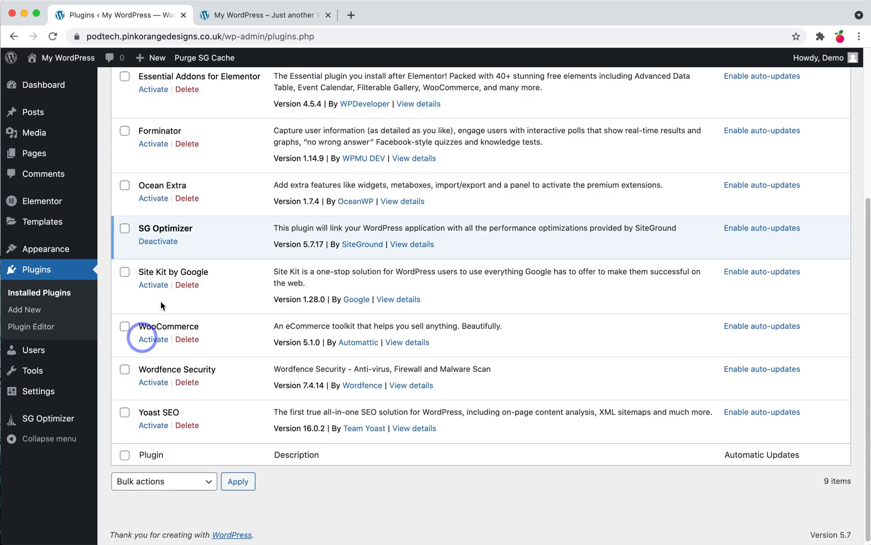
scroll(167, 428, "up", 8)
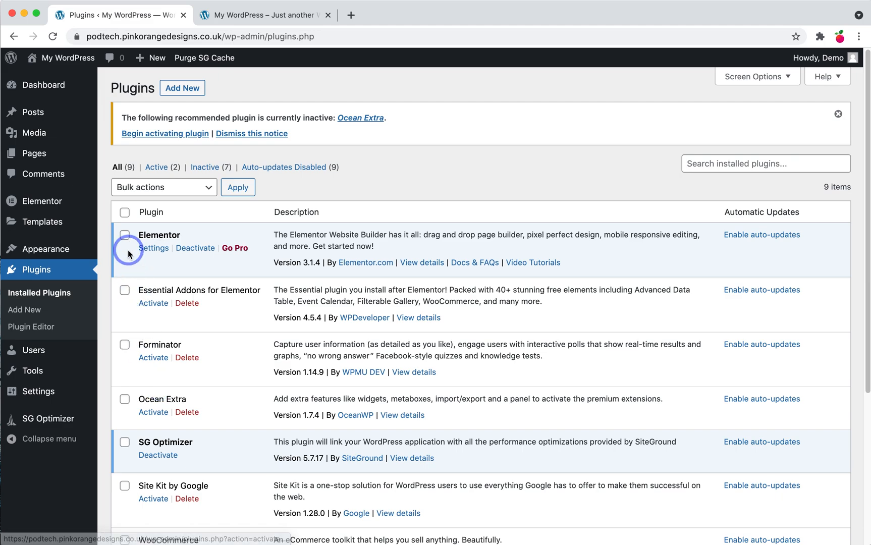
left_click(124, 213)
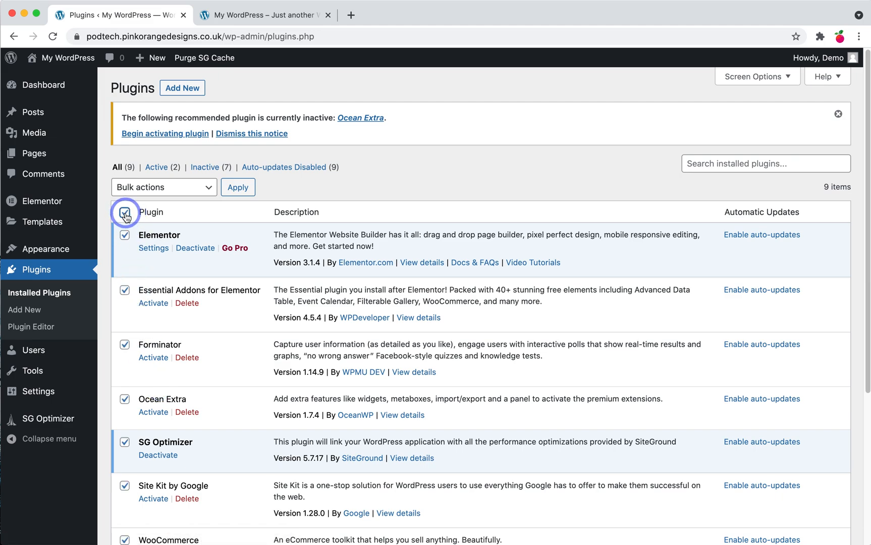
left_click(181, 187)
left_click(184, 197)
left_click(238, 190)
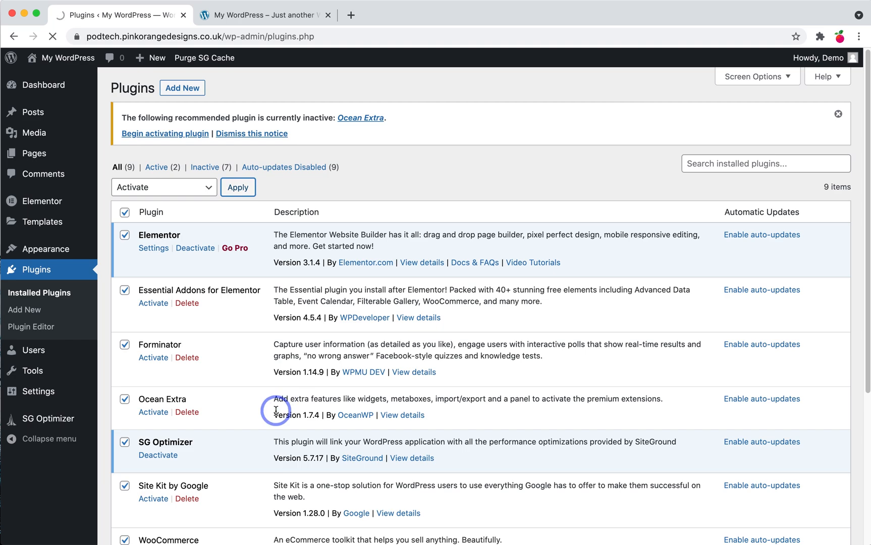
scroll(230, 399, "down", 2)
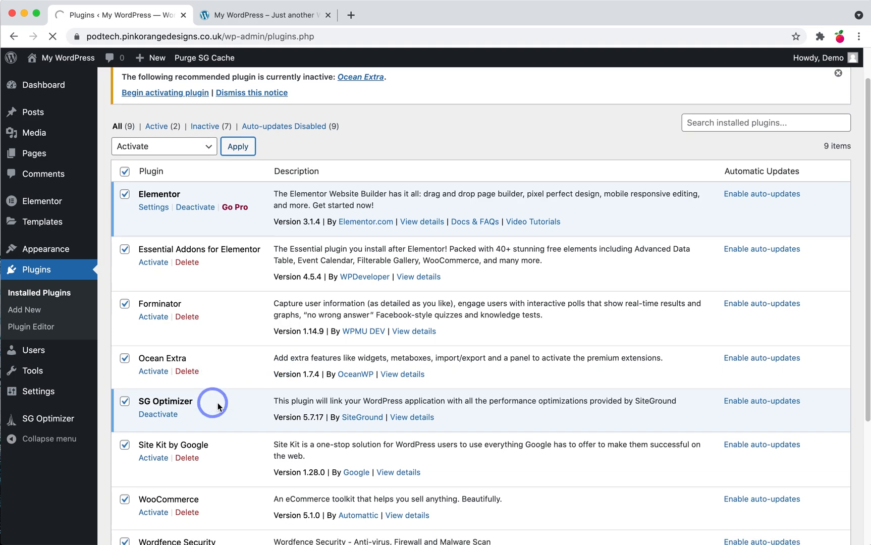
scroll(218, 405, "down", 5)
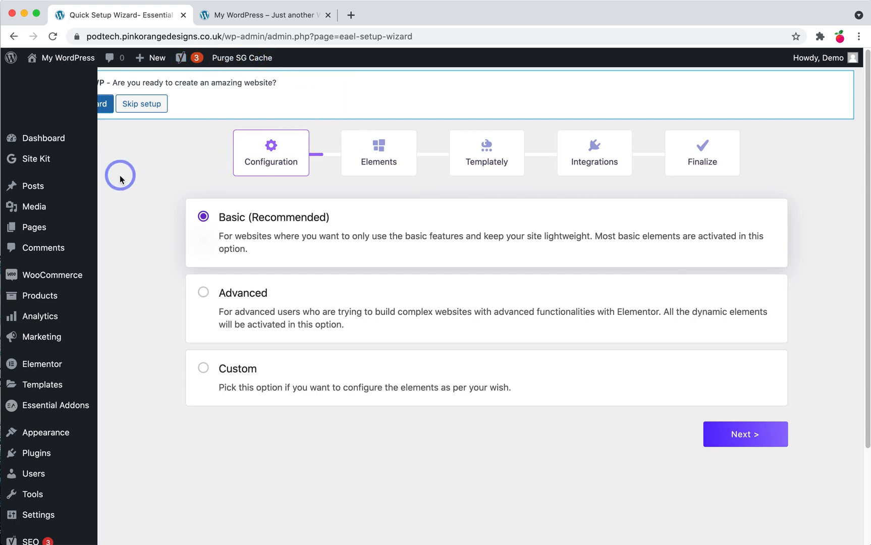
Step: Run the OceanWP setup wizard and get started from its welcome page
left_click(106, 104)
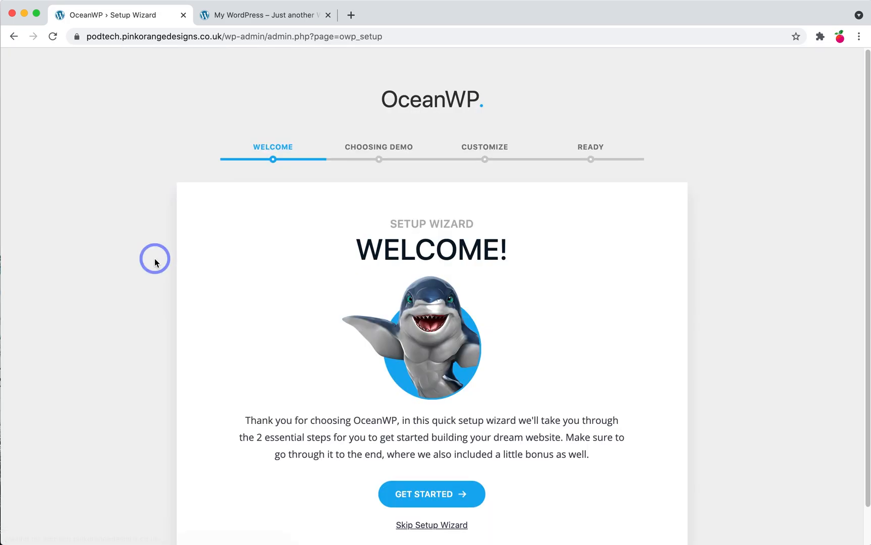
scroll(243, 424, "down", 2)
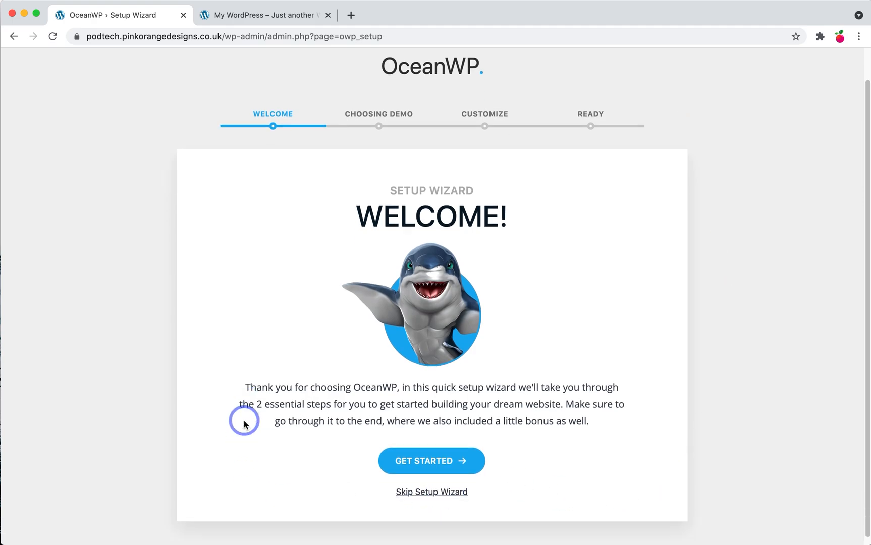
scroll(406, 454, "up", 1)
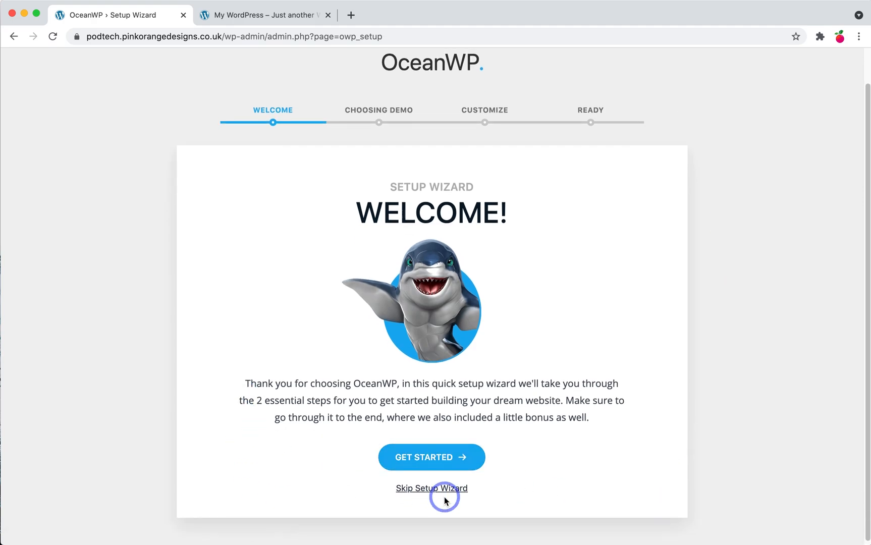
left_click(438, 463)
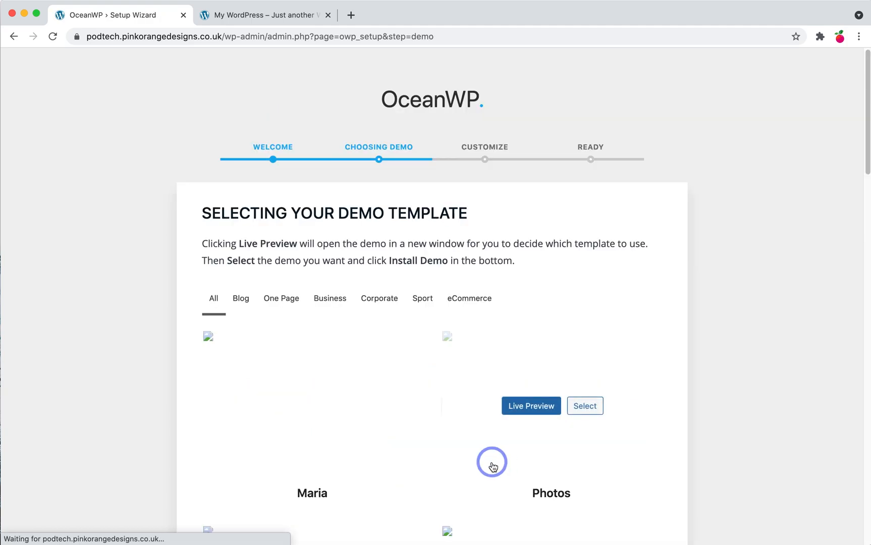
Step: Look through the OceanWP demo templates and skip the demo installation step
scroll(495, 465, "down", 5)
scroll(492, 466, "down", 1)
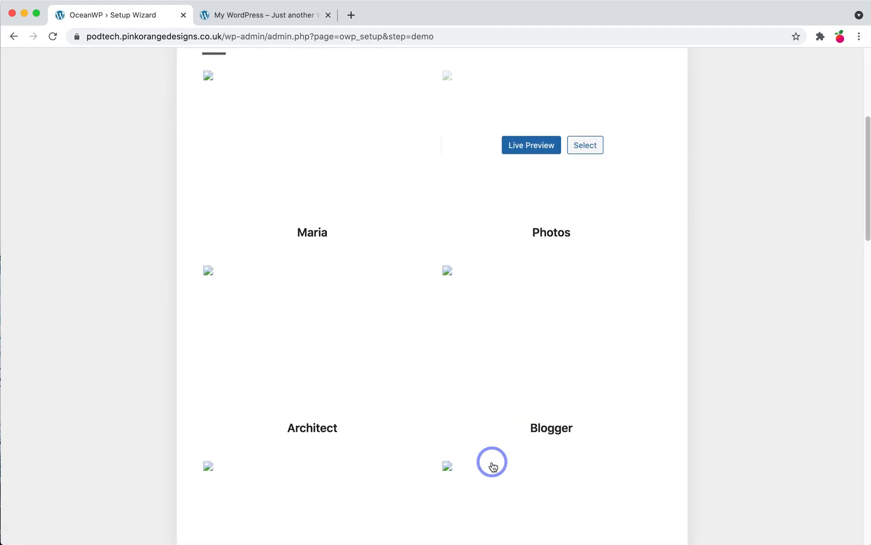
scroll(493, 466, "up", 4)
scroll(493, 466, "down", 20)
scroll(492, 465, "down", 3)
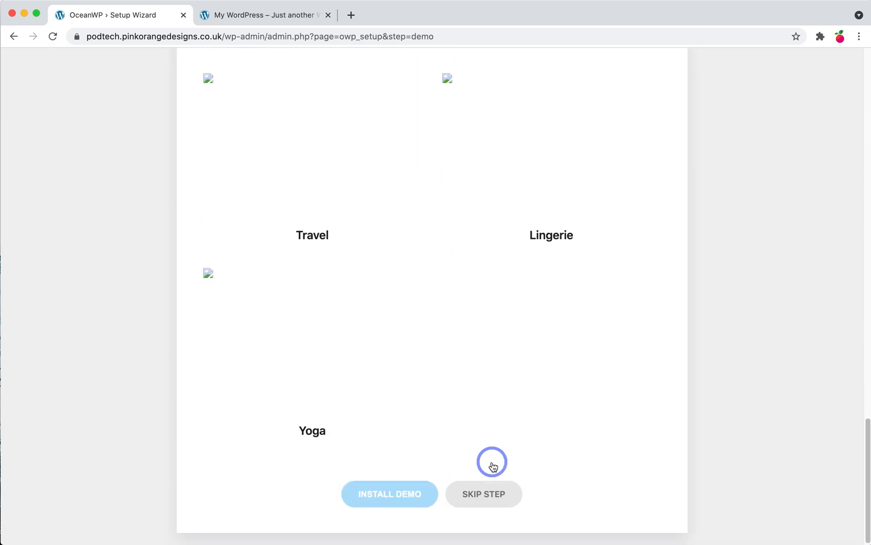
left_click(486, 500)
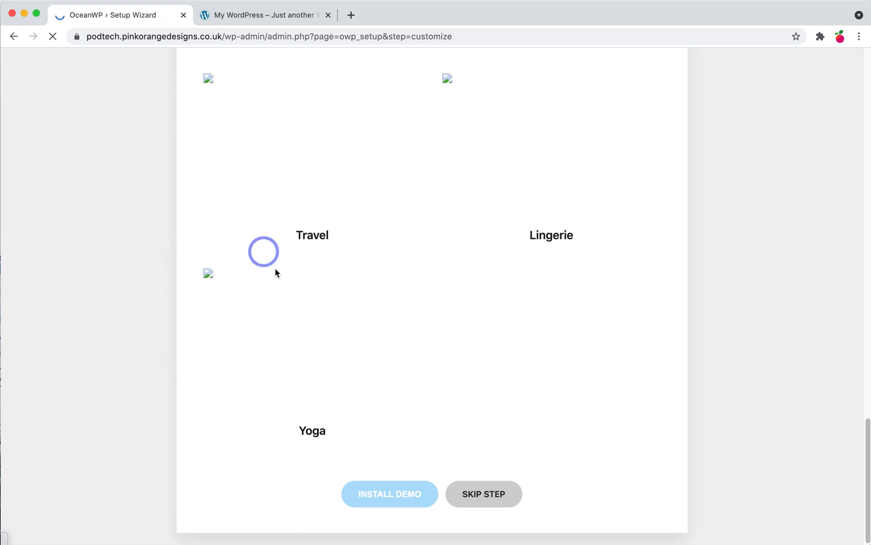
Step: Open the image uploader in the wizard's customize step and open the Fake Site folder from the desktop
left_click(229, 262)
left_click(439, 302)
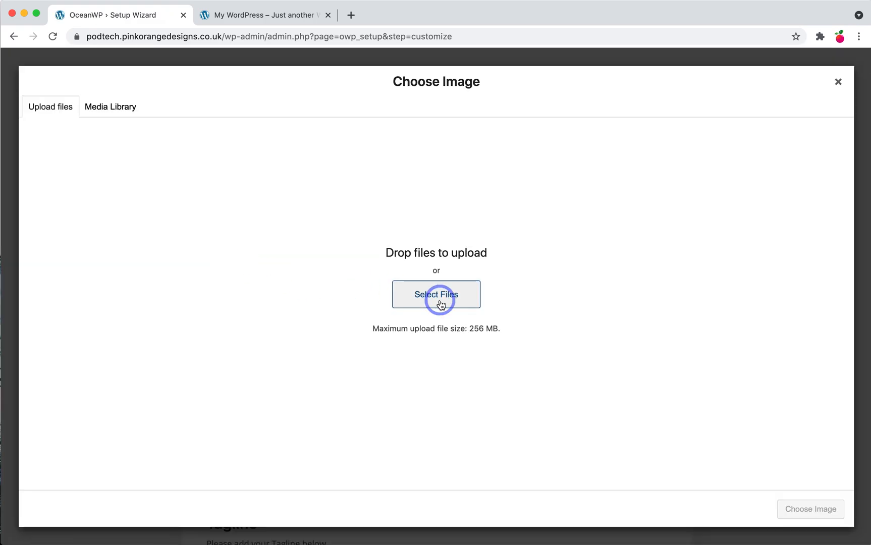
key("F11")
left_click(344, 159)
key("F11")
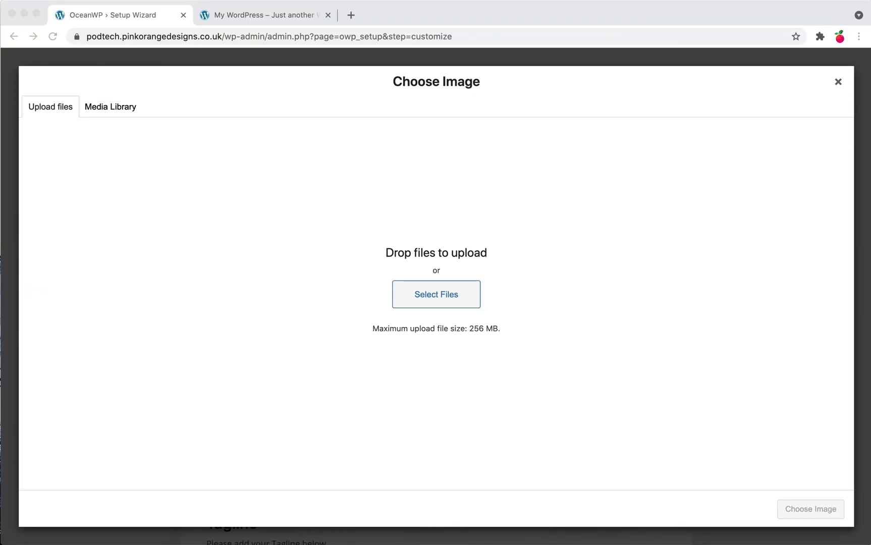
Step: Export the CBD POD.ai logo from the Logo folder as CBD POD.jpg and close the Illustrator document
left_click_drag(409, 148, 384, 119)
double_click(202, 212)
double_click(208, 166)
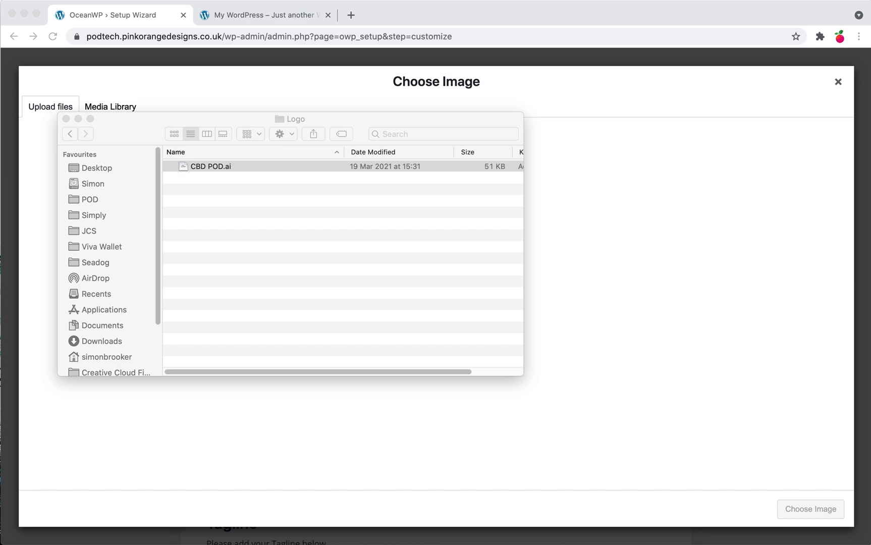
left_click_drag(420, 117, 118, 38)
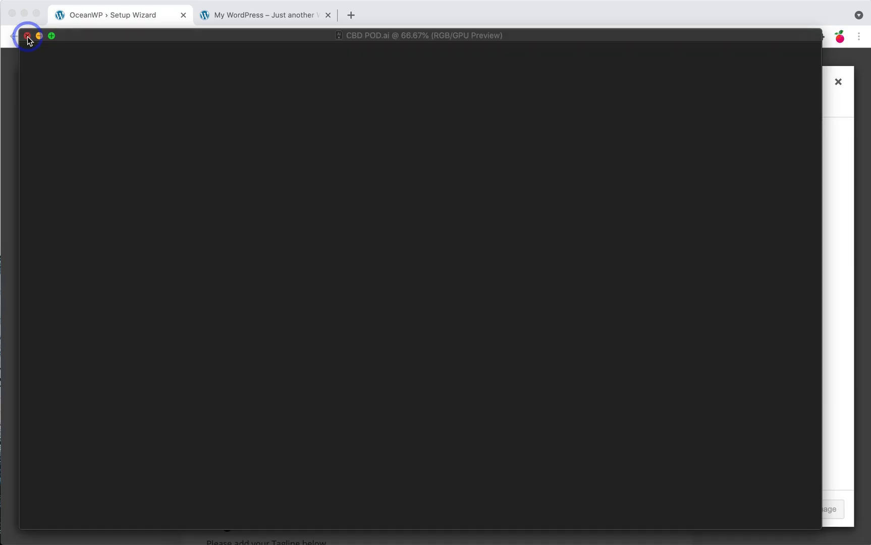
left_click(28, 36)
Step: Preview CBD POD.jpg in the Logo folder and check its file size and kind
left_click(218, 180)
left_click(218, 179)
key("space")
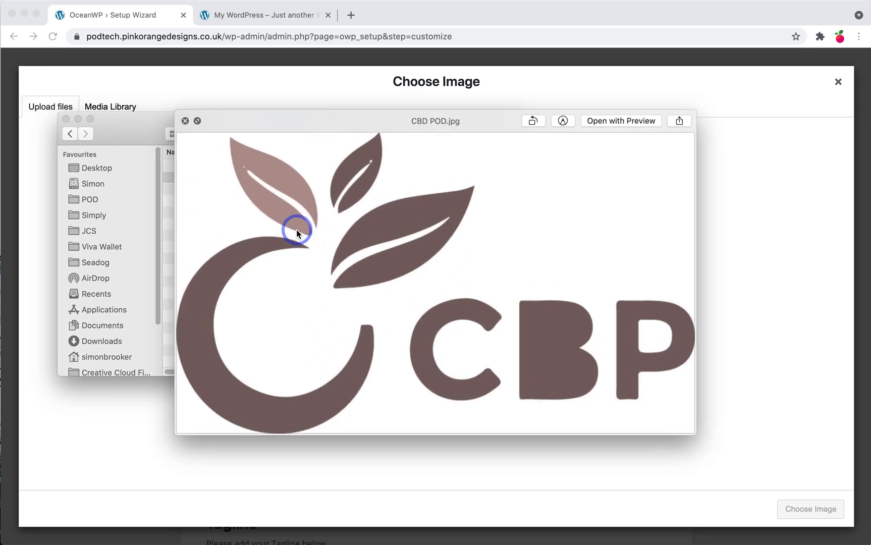
key("space")
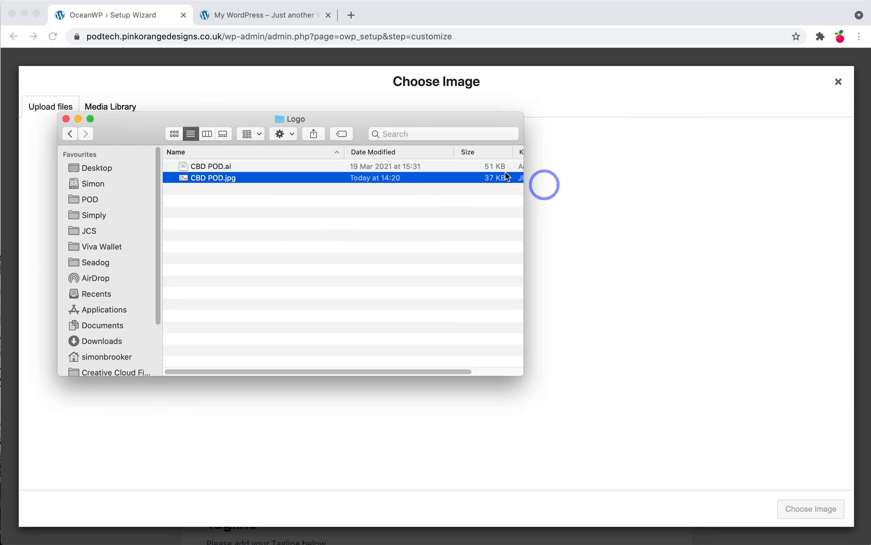
mouse_move(399, 544)
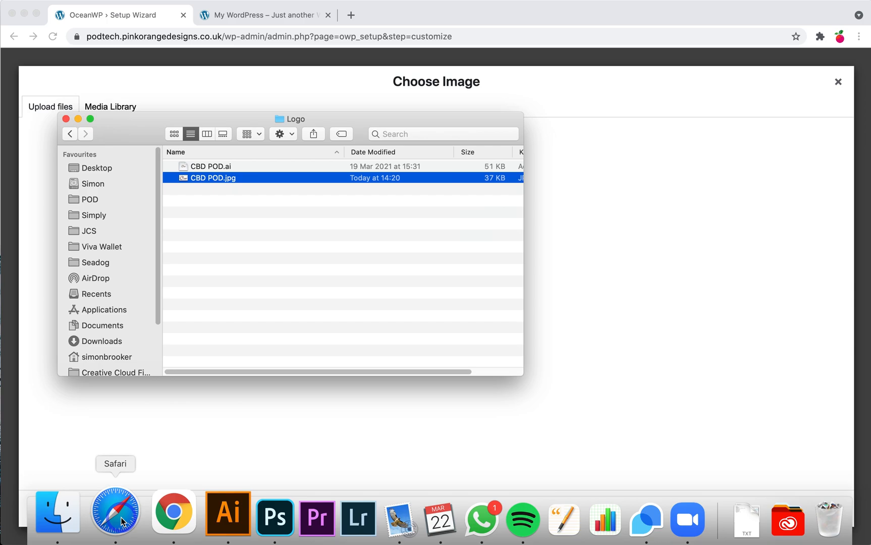
left_click(404, 375)
left_click_drag(405, 373, 439, 175)
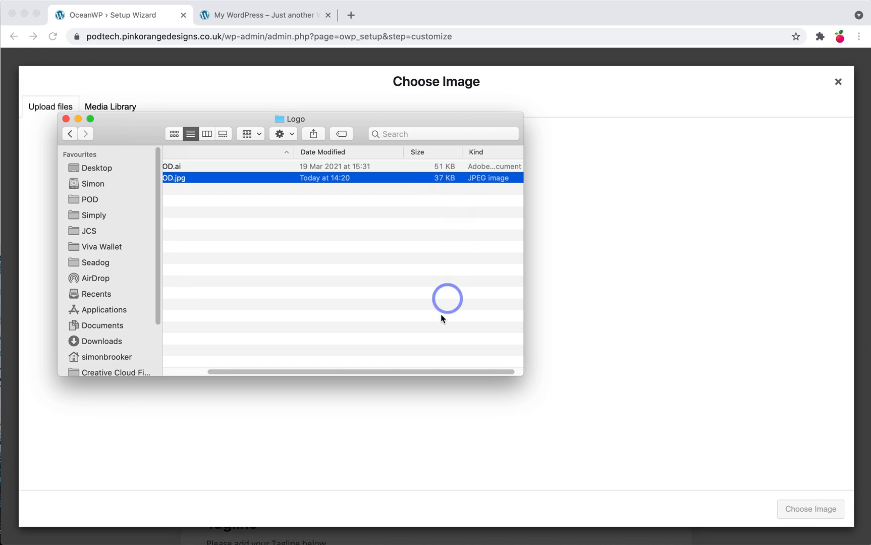
left_click_drag(430, 372, 386, 373)
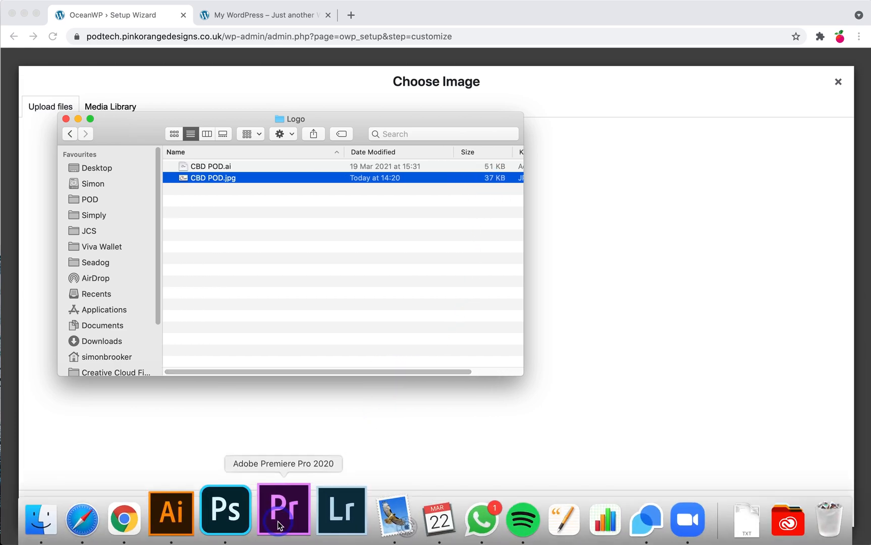
Step: Switch to the TinyPNG site in Safari and compress CBD POD.jpg from the Logo folder there
left_click(121, 512)
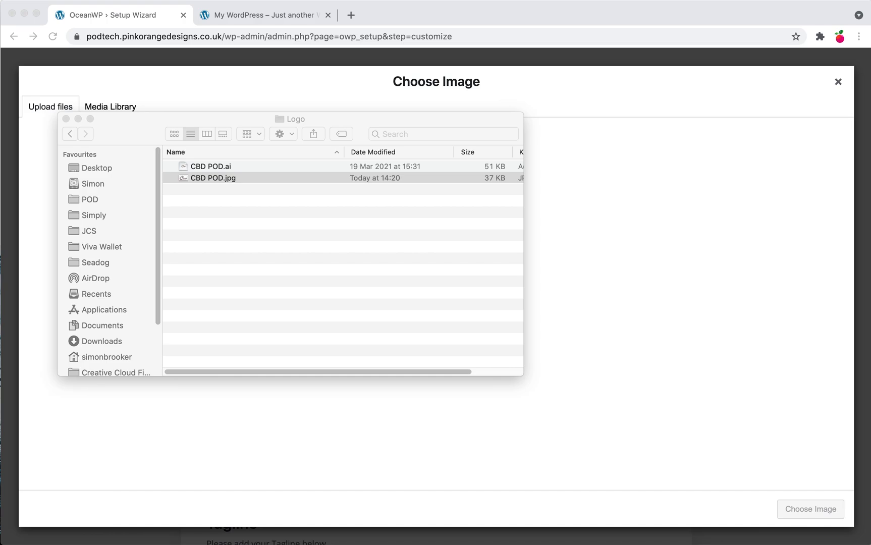
left_click_drag(1, 164, 219, 4)
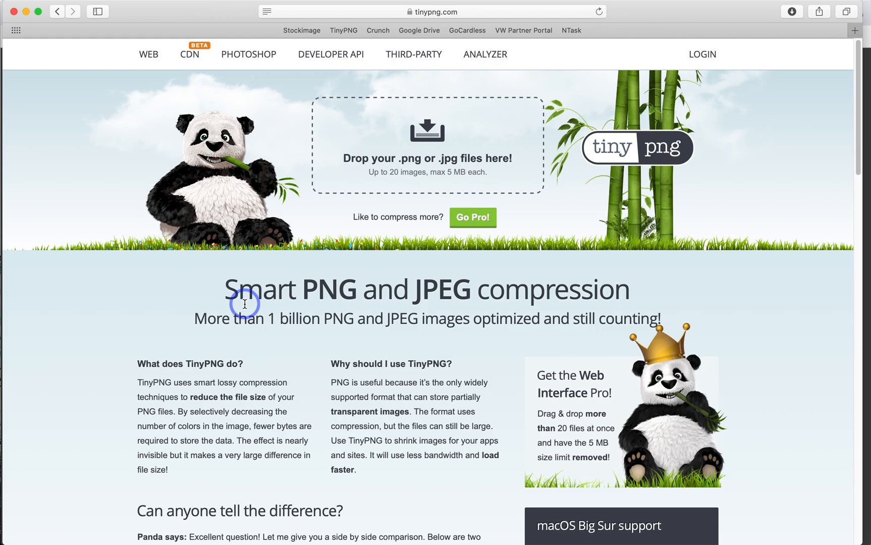
key("ctrl+Up")
left_click(149, 127)
left_click_drag(251, 128, 463, 237)
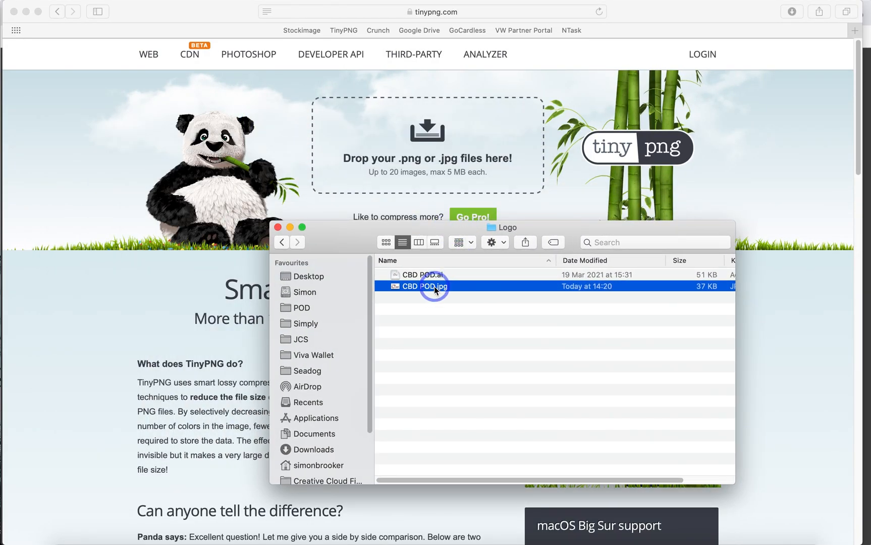
left_click_drag(420, 286, 417, 135)
left_click_drag(343, 250, 702, 282)
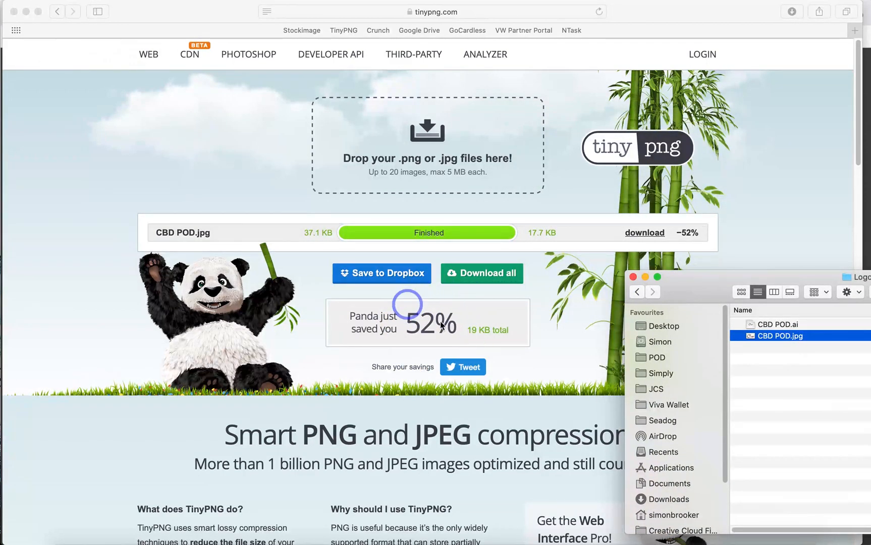
Step: Download the compressed CBD POD.jpg from TinyPNG and place it on the desktop
left_click(494, 277)
left_click(494, 277)
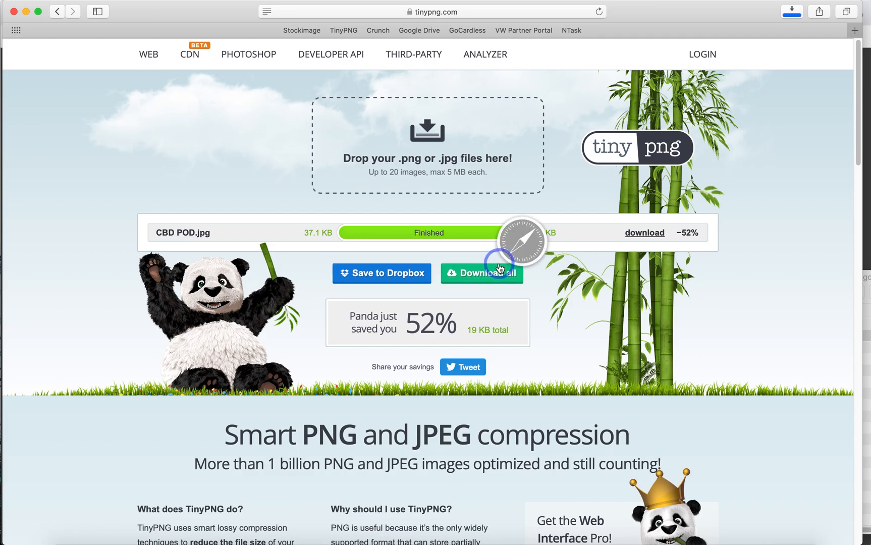
left_click(792, 15)
left_click(655, 59)
left_click_drag(653, 66, 550, 251)
key("F11")
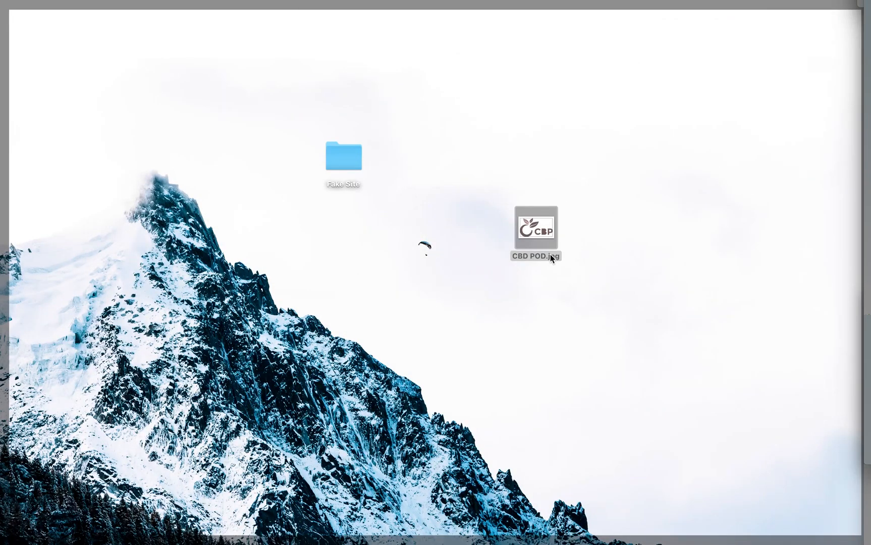
Step: Preview the compressed CBD POD.jpg on the desktop to check its image quality
left_click(529, 232)
key("space")
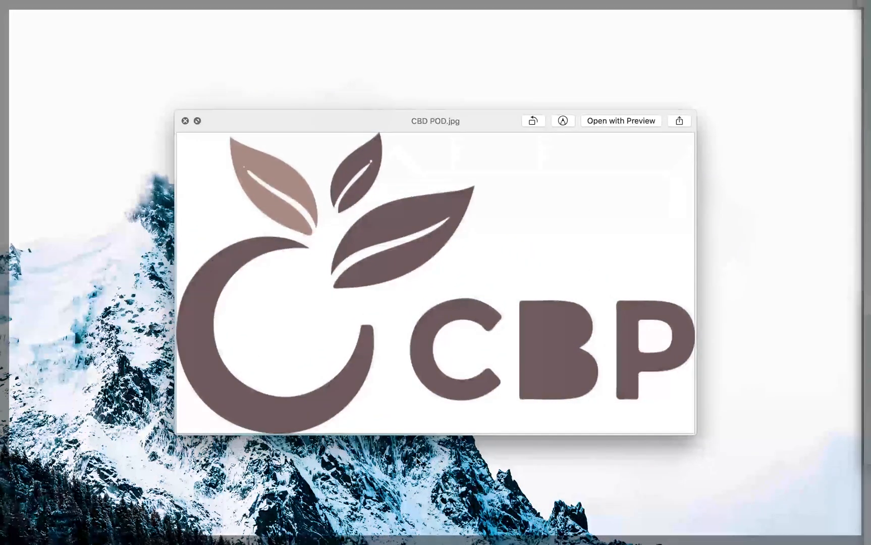
key("F11")
key("space")
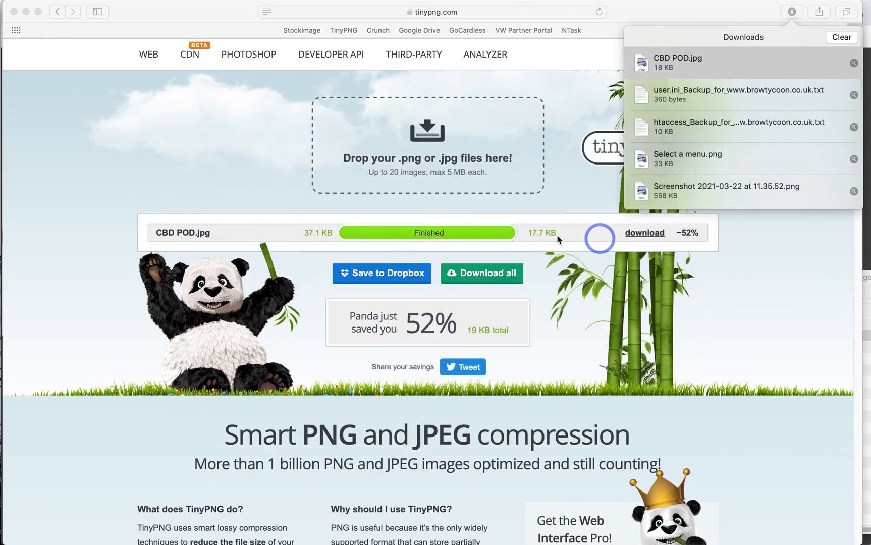
Step: Close the TinyPNG, preview and Logo folder windows and upload the compressed CBD POD.jpg from the desktop to the media library
left_click(14, 11)
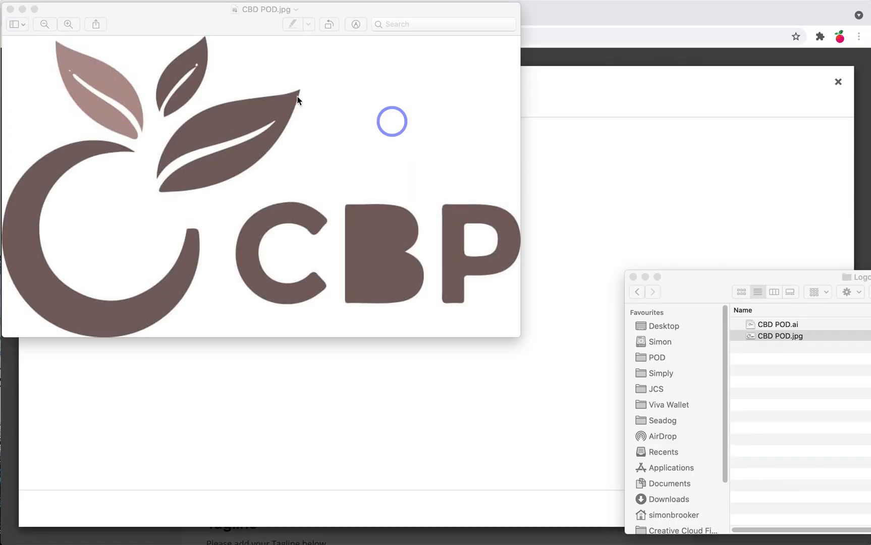
left_click(10, 9)
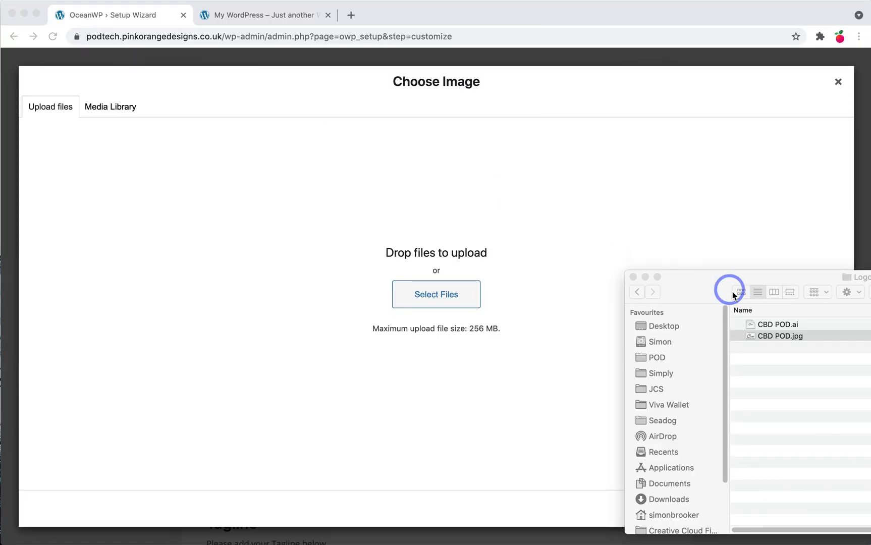
left_click(633, 277)
key("F11")
left_click_drag(535, 229, 451, 305)
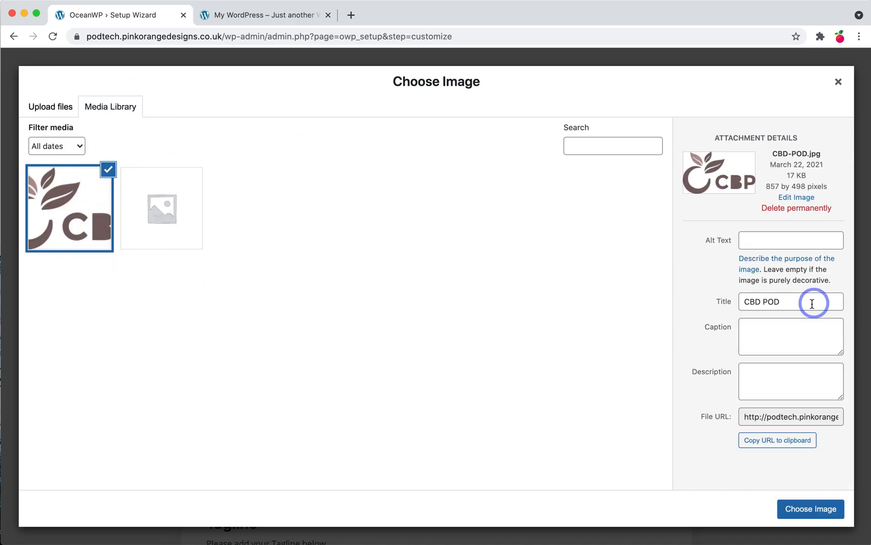
Step: Set the uploaded image's alt text to CBD POD, matching its title, and choose the image as the site logo
left_click(780, 244)
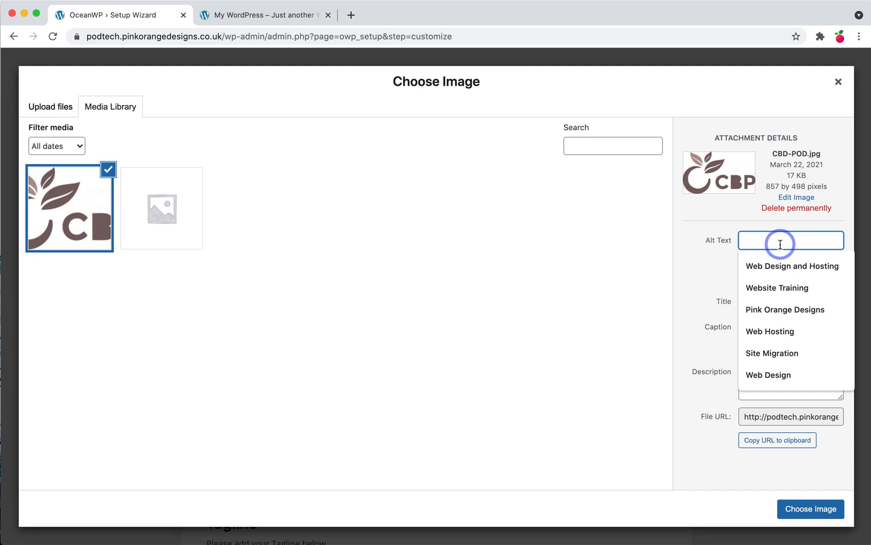
left_click(696, 265)
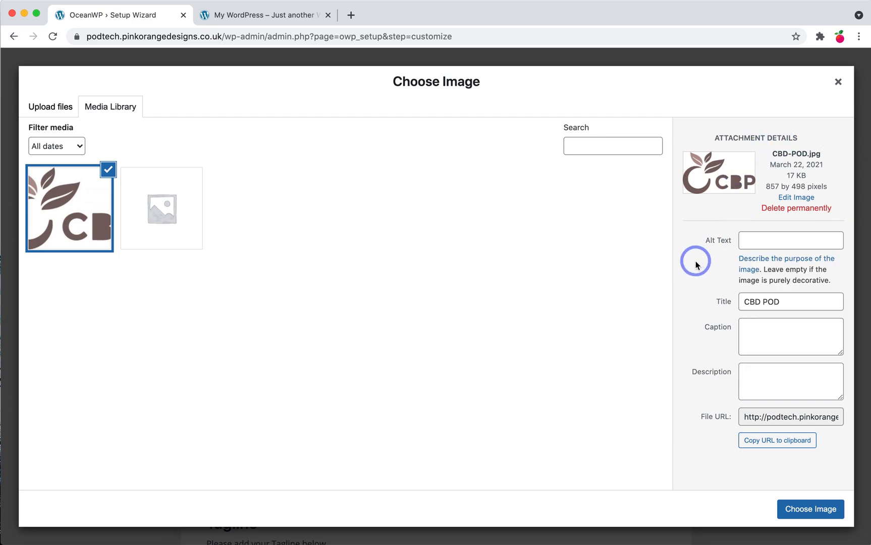
double_click(754, 302)
left_click_drag(775, 307, 808, 298)
key("super+c")
left_click(774, 246)
key("super+v")
left_click(704, 266)
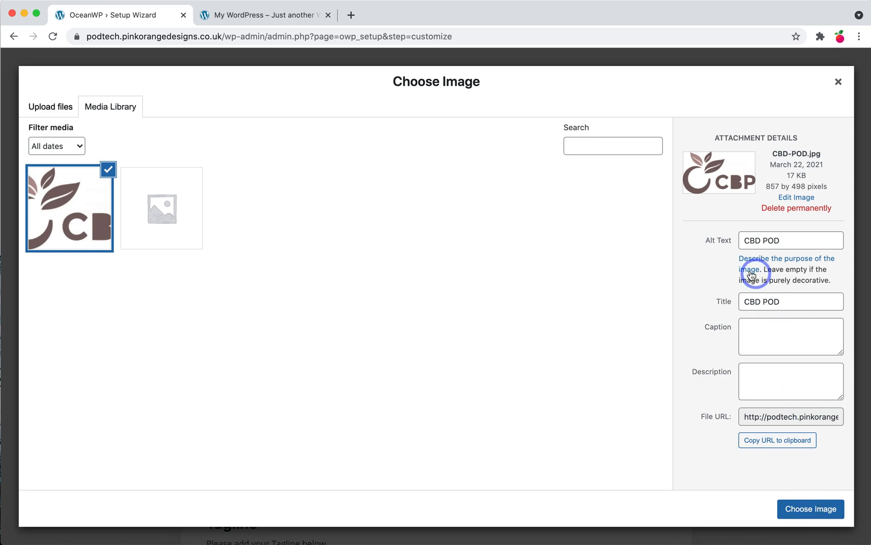
left_click_drag(708, 244, 731, 241)
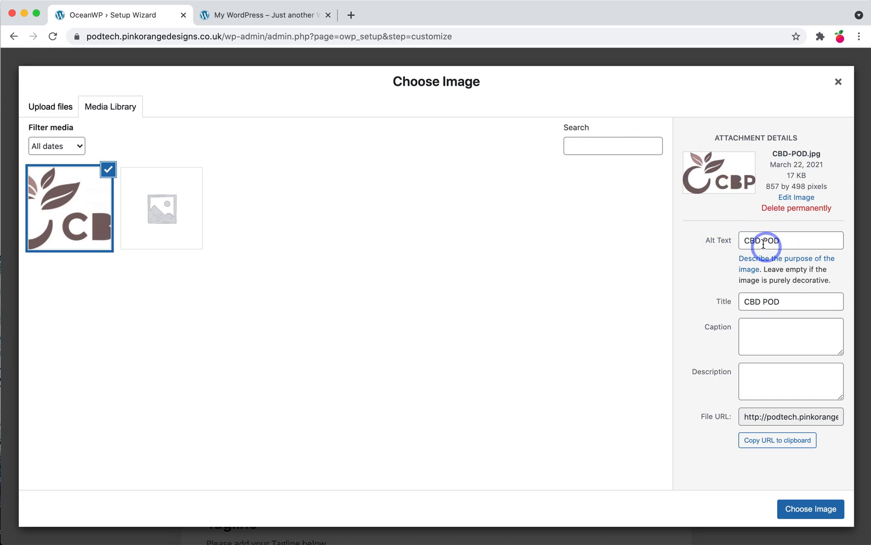
left_click(827, 513)
Step: Choose the CBD POD image from the media library as the retina logo
scroll(291, 352, "down", 3)
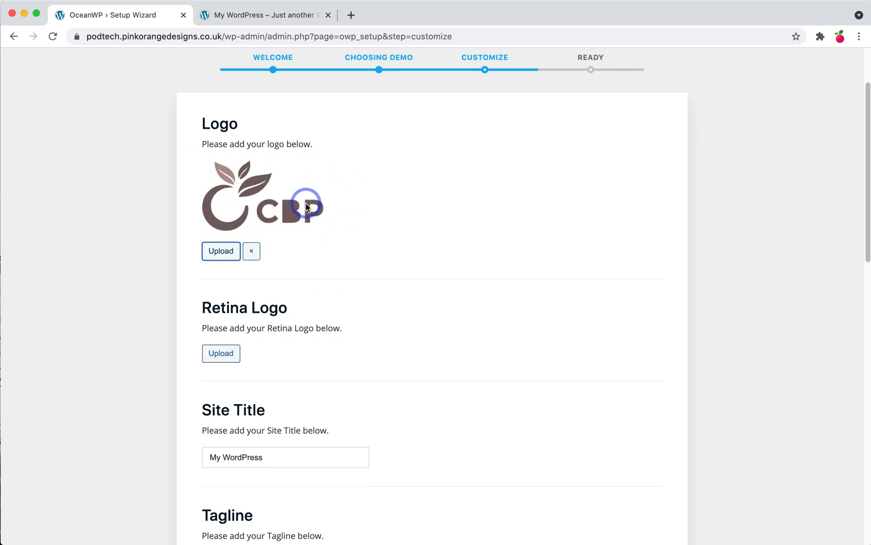
left_click(222, 353)
left_click(111, 226)
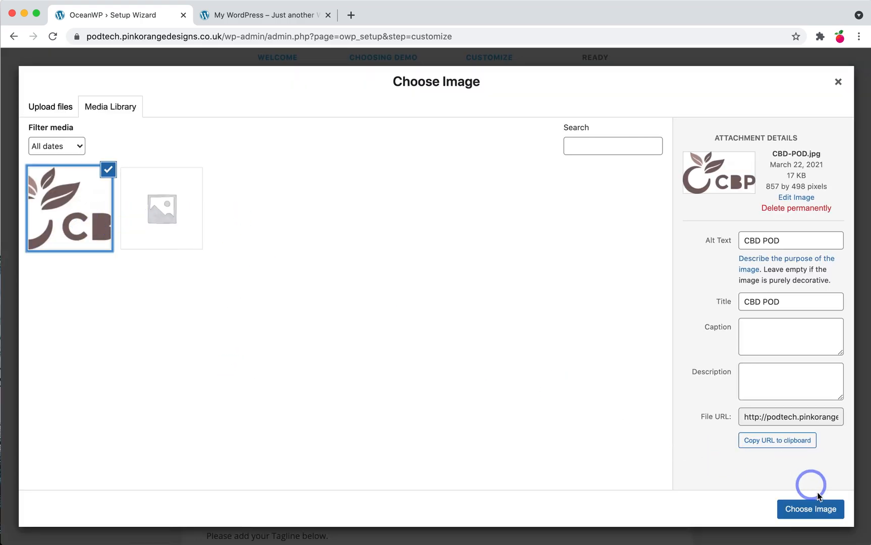
left_click(811, 509)
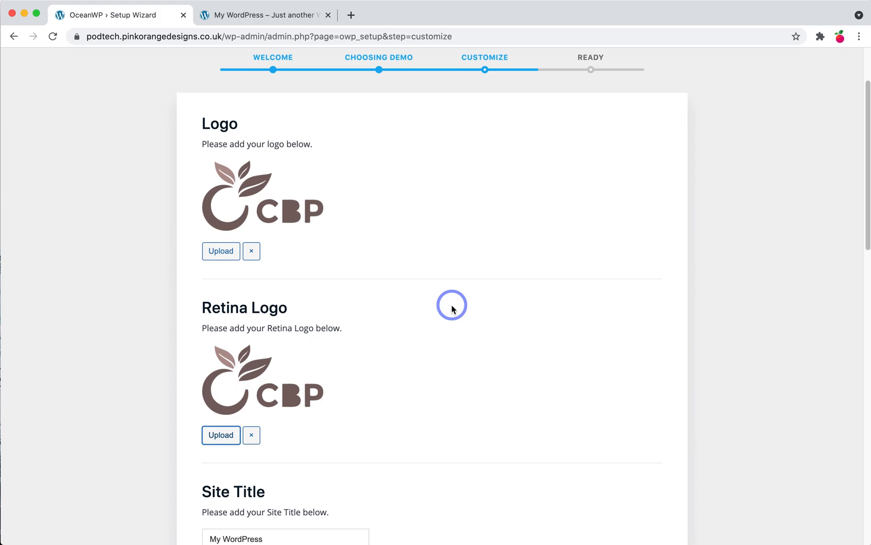
Step: Set the site title to CBD POD and the tagline to CBD E-Store
scroll(452, 309, "down", 2)
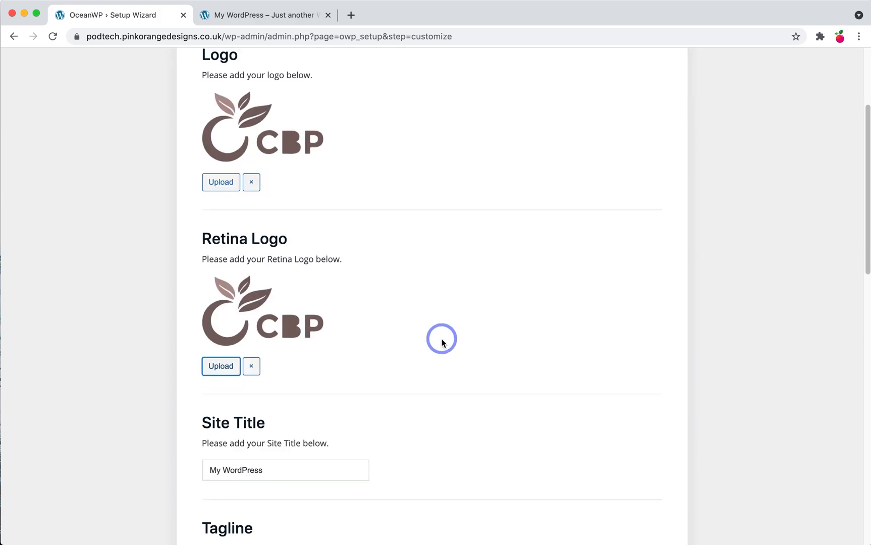
triple_click(235, 470)
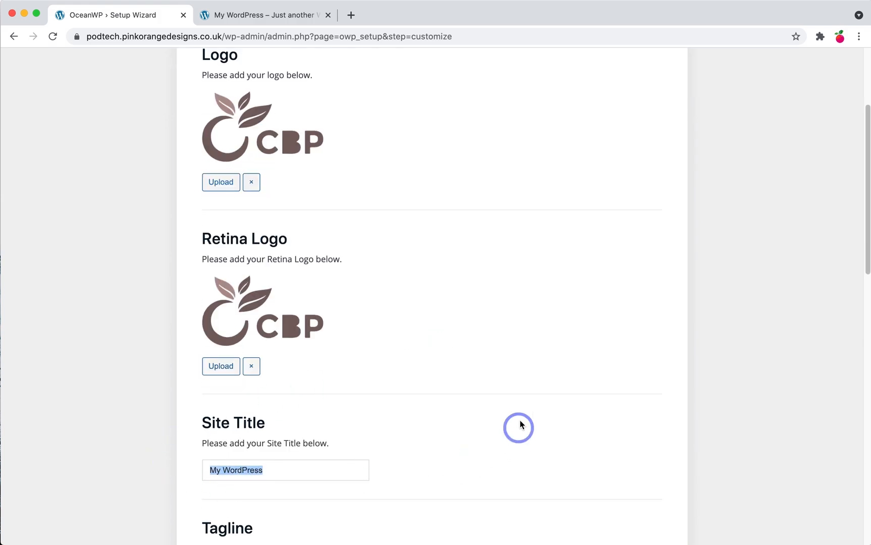
scroll(521, 419, "down", 3)
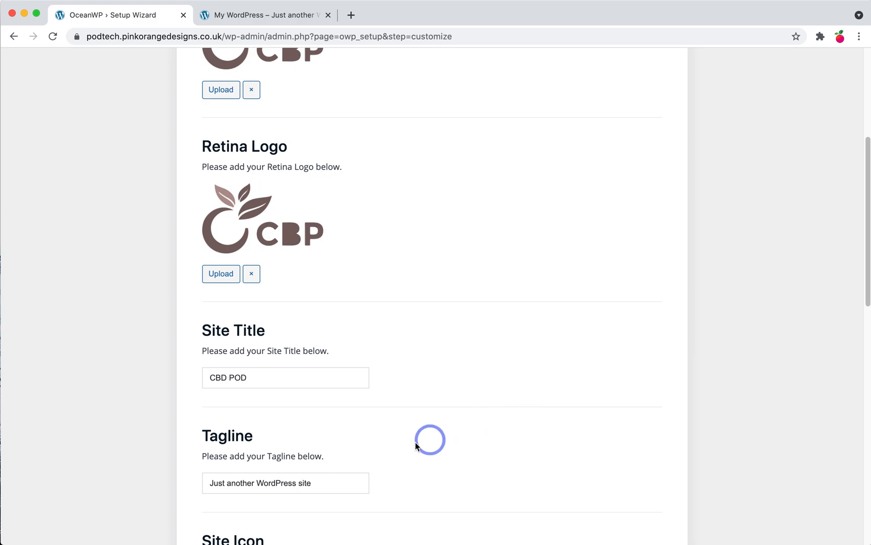
scroll(354, 399, "down", 5)
triple_click(269, 323)
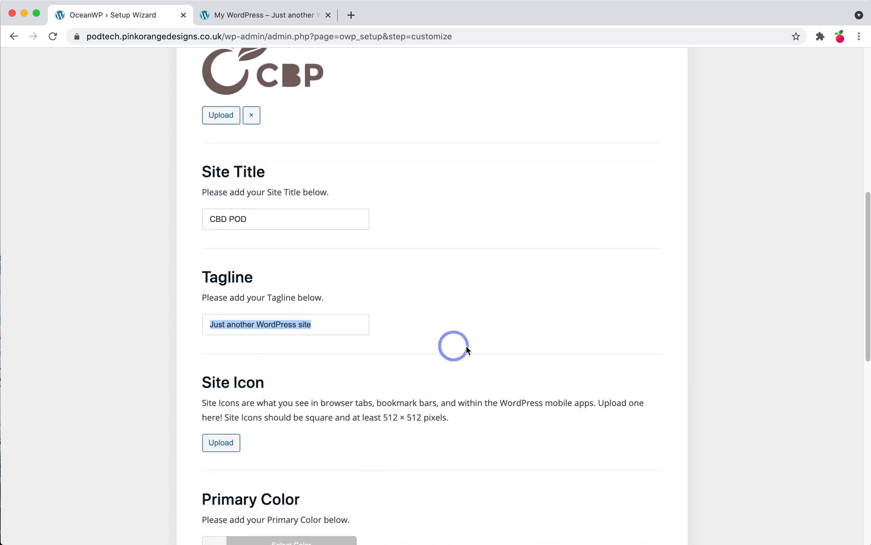
type("CBD Store")
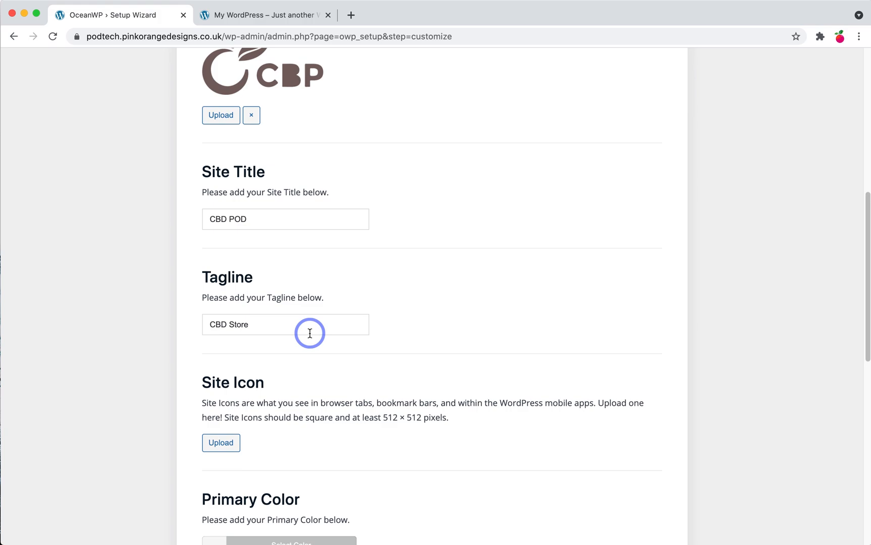
scroll(422, 323, "down", 4)
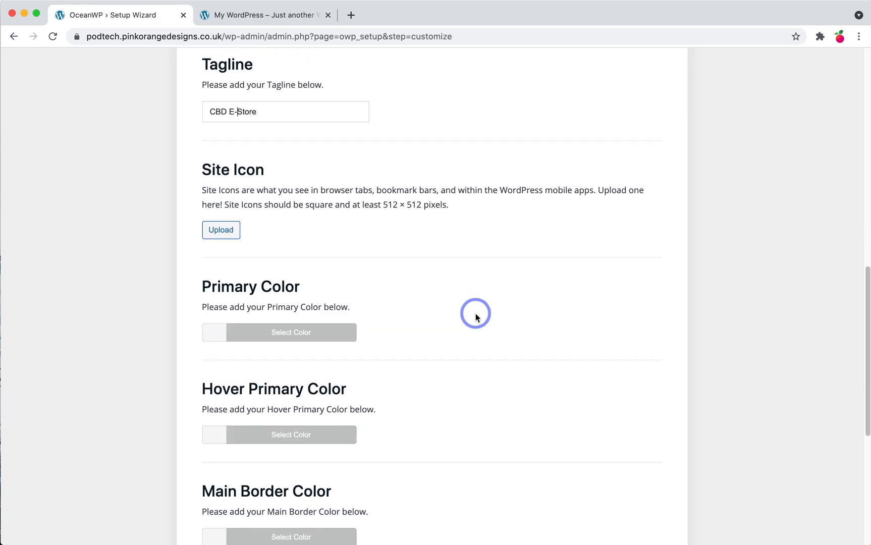
Step: Preview CBD Favicon.jpg on the desktop, upload it to the media library and choose it as the site icon
scroll(399, 332, "up", 1)
scroll(399, 333, "up", 3)
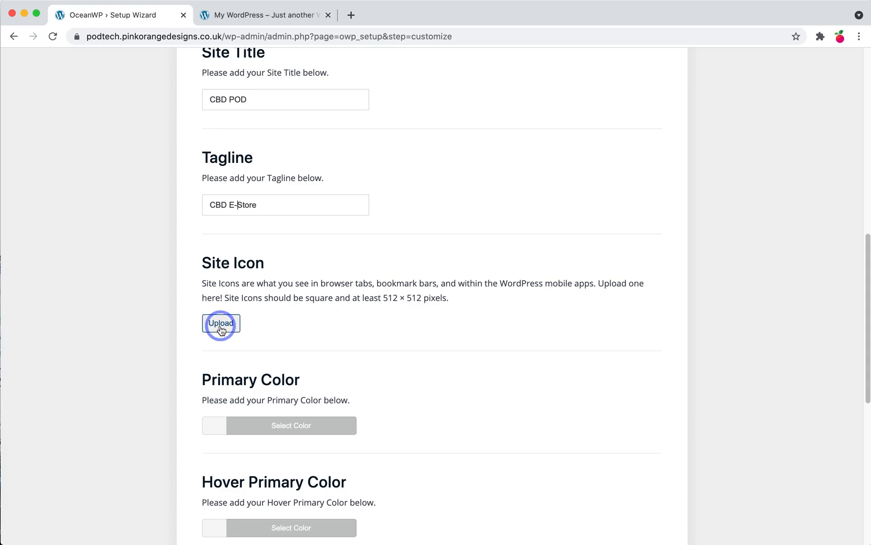
left_click_drag(201, 260, 268, 262)
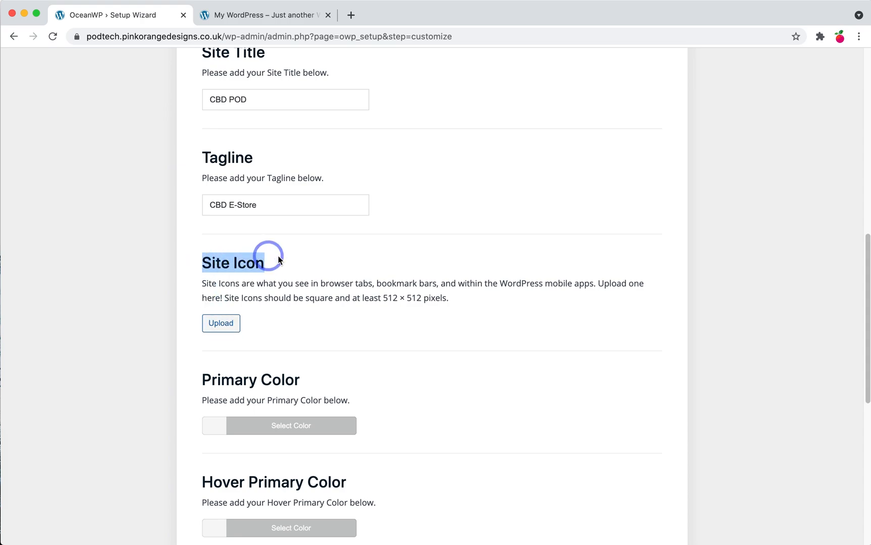
left_click(223, 330)
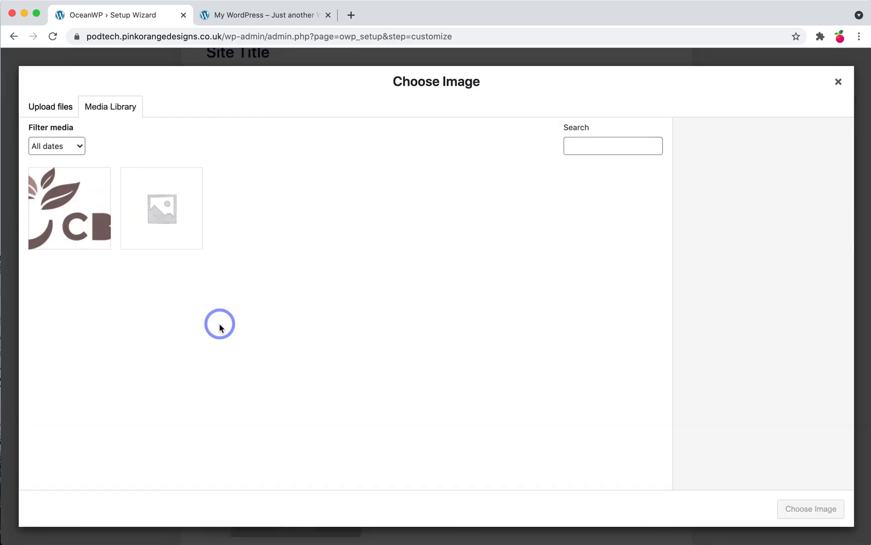
key("F11")
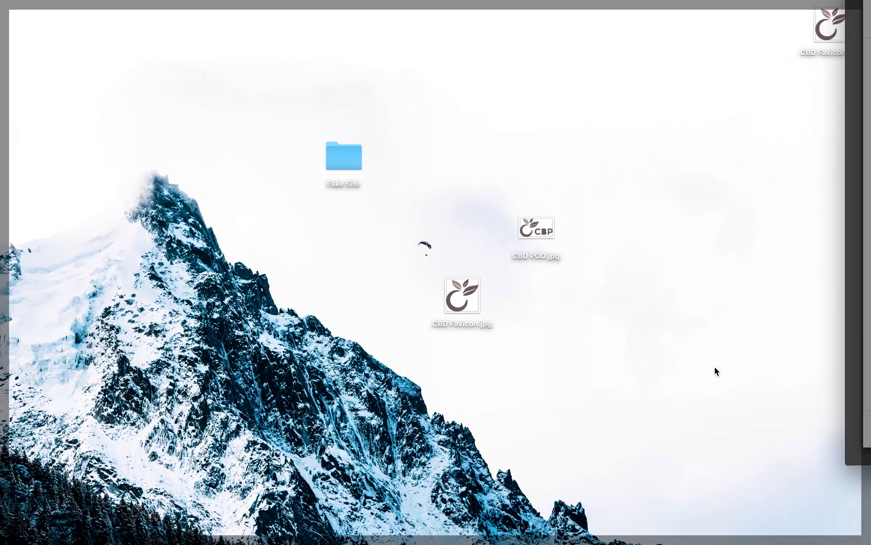
left_click(463, 303)
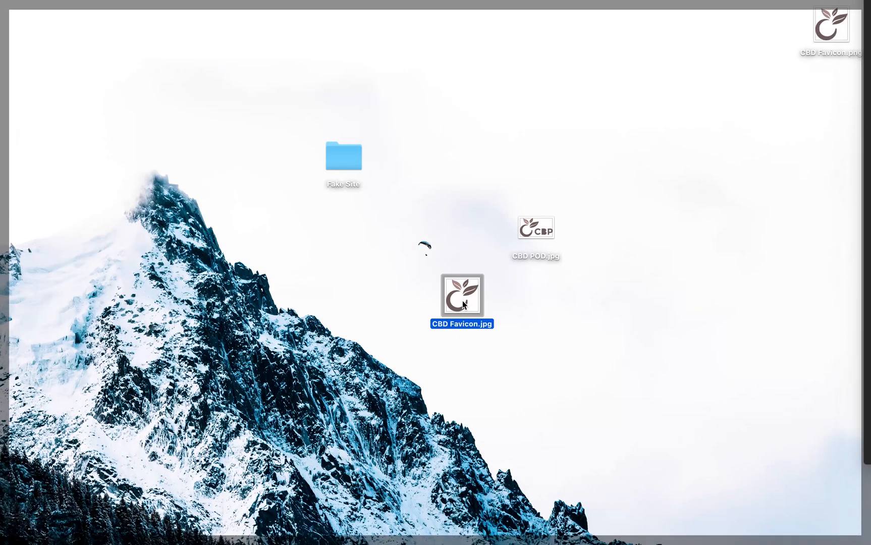
key("space")
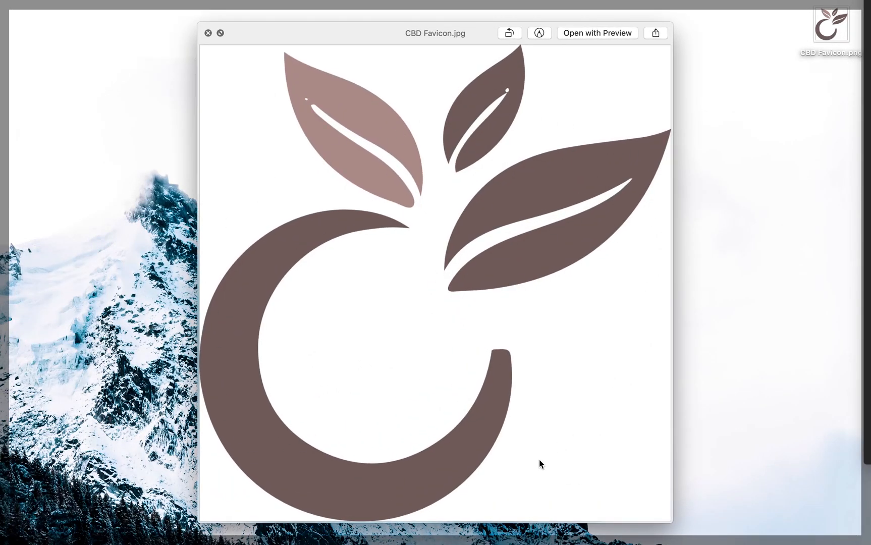
key("space")
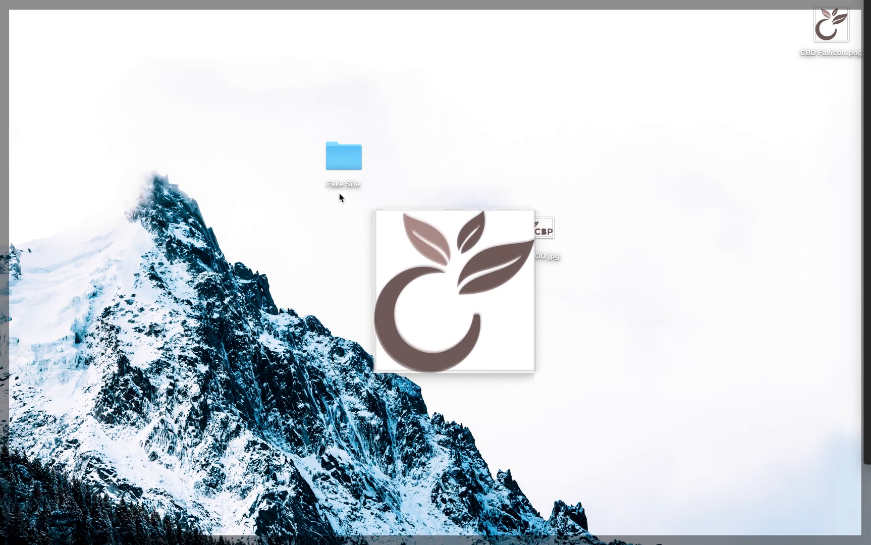
left_click_drag(453, 296, 355, 246)
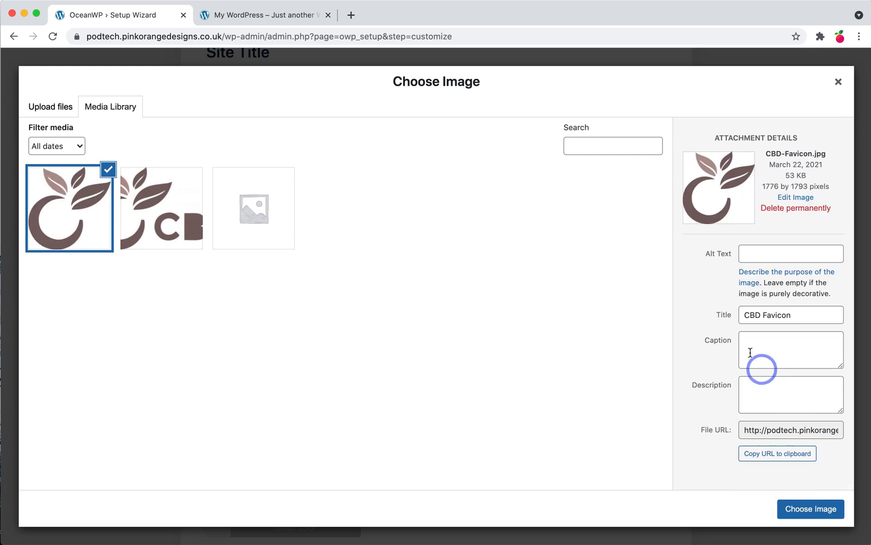
left_click(813, 511)
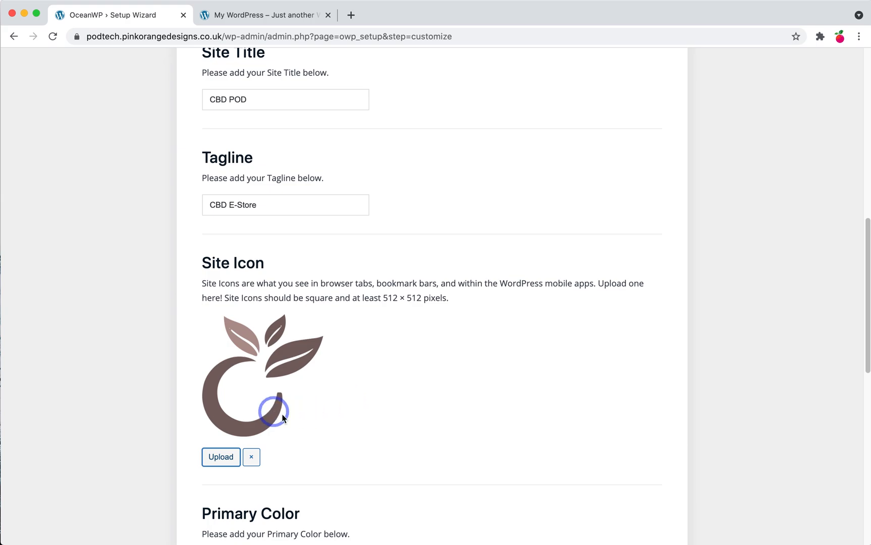
Step: Open Layout.psd from the desktop's Fake Site folder in Photoshop
scroll(283, 418, "down", 5)
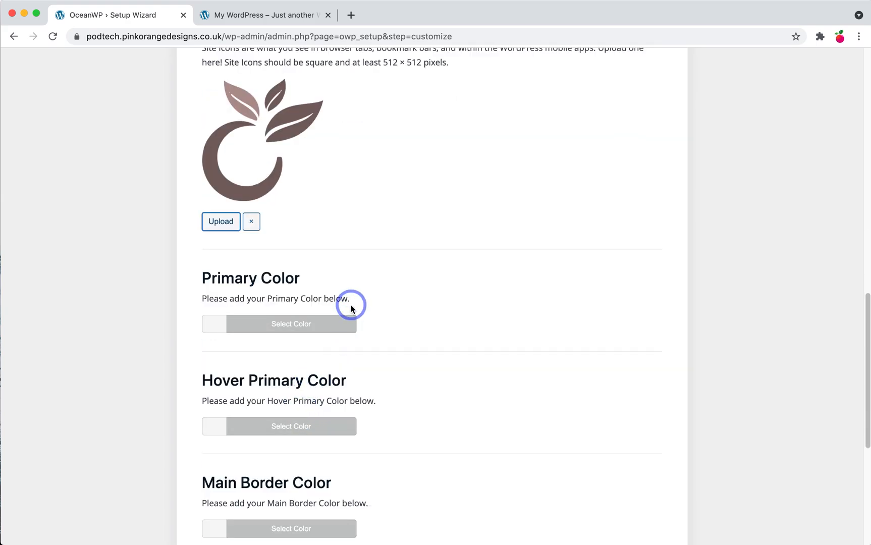
key("F11")
double_click(335, 161)
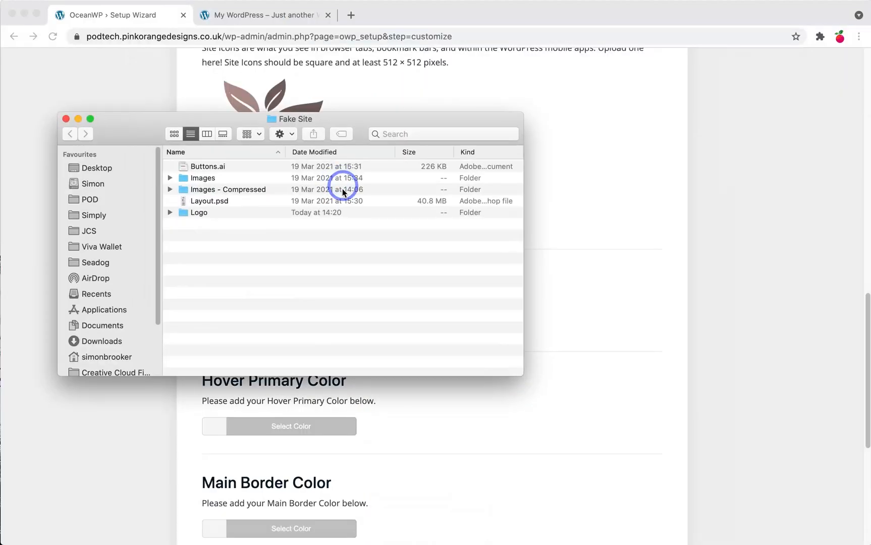
double_click(205, 200)
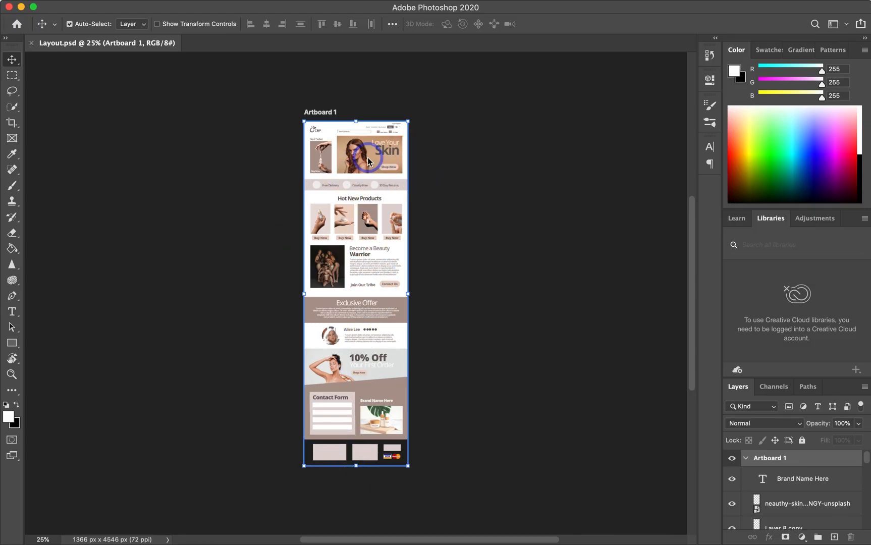
Step: Examine the page design in Layout.psd from the header through the product, offer and contact form sections to the footer
left_click(465, 170)
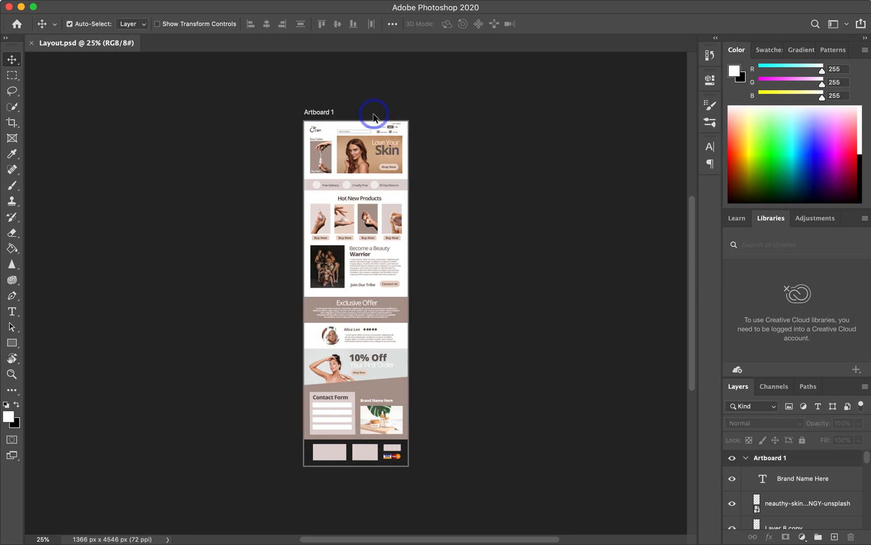
scroll(374, 119, "up", 10)
left_click_drag(373, 126, 325, 490)
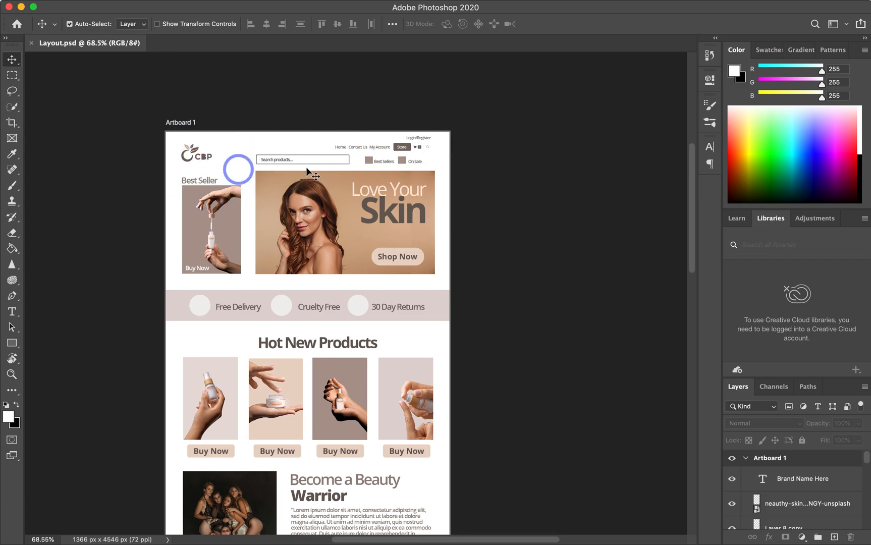
left_click_drag(276, 362, 283, 259)
left_click_drag(341, 345, 344, 251)
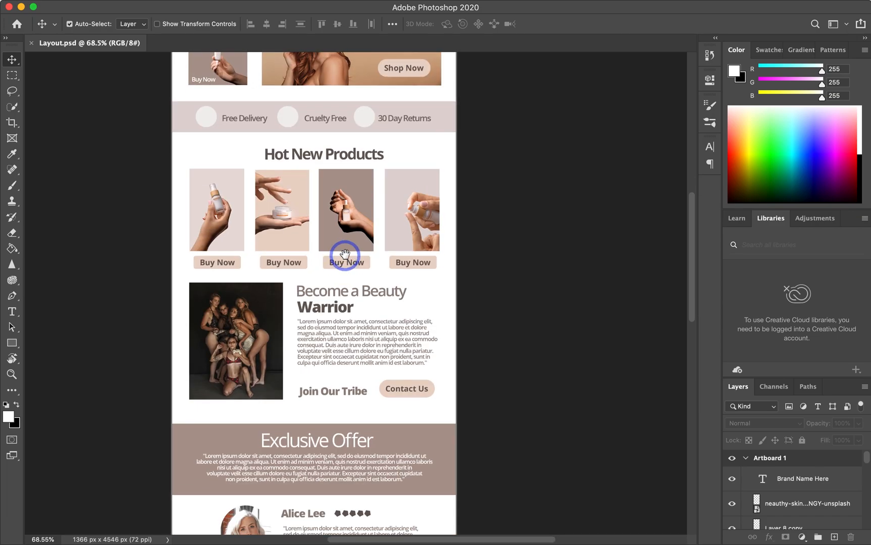
left_click_drag(330, 382, 331, 293)
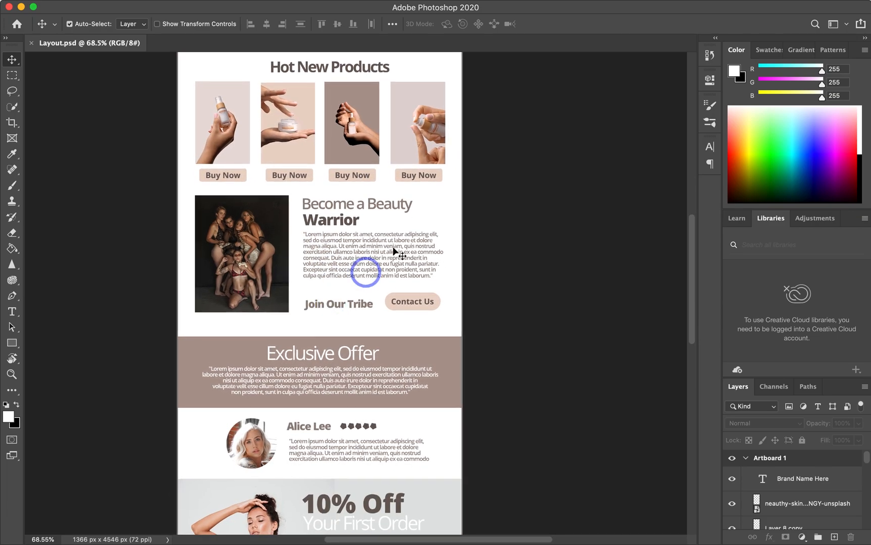
left_click_drag(335, 348, 336, 246)
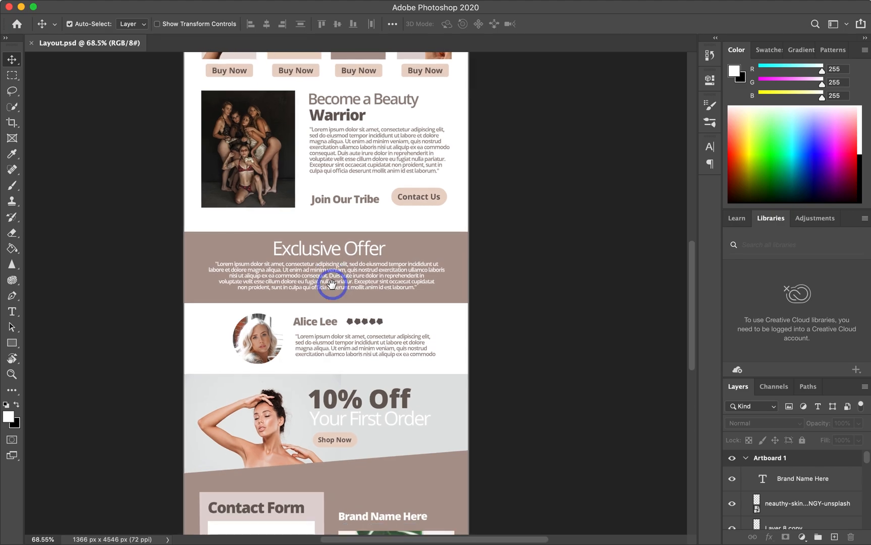
left_click_drag(303, 418, 294, 326)
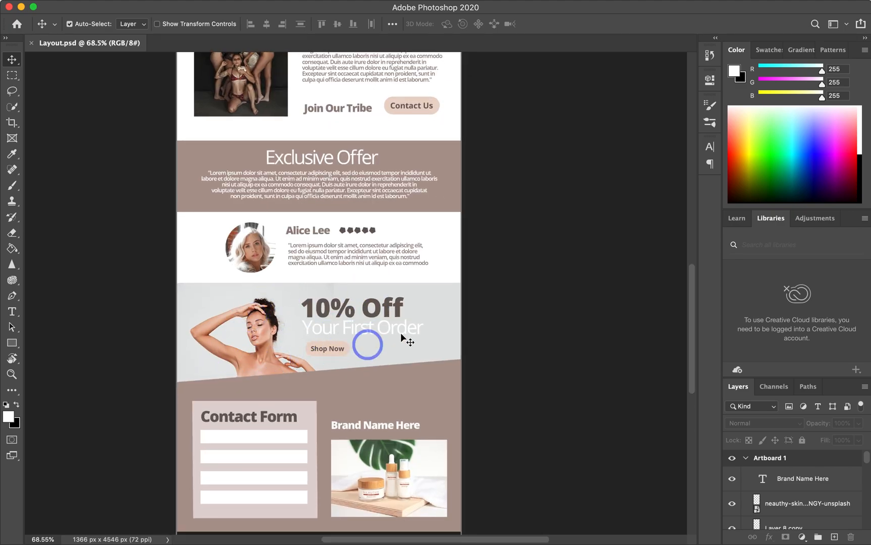
left_click_drag(348, 411, 368, 278)
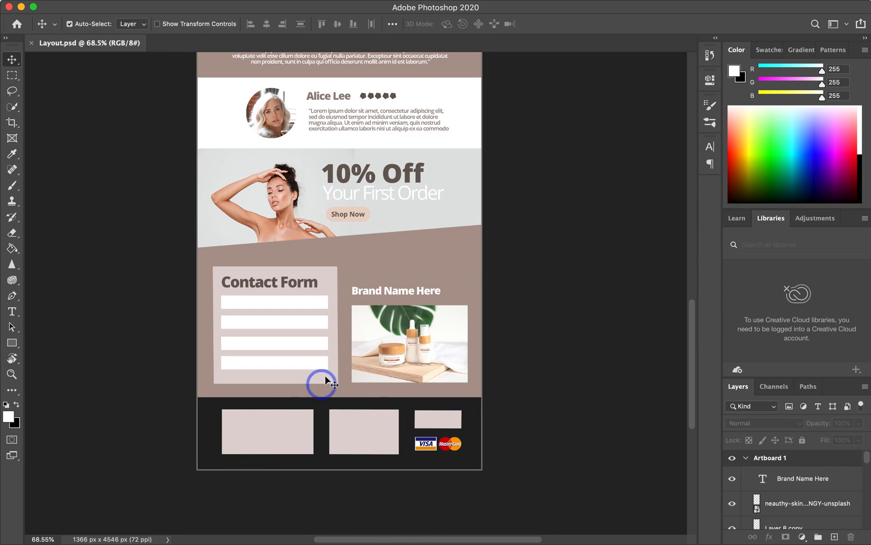
Step: Sample the brown background of the Exclusive Offer section and copy its hex code ae9a91
scroll(329, 359, "up", 10)
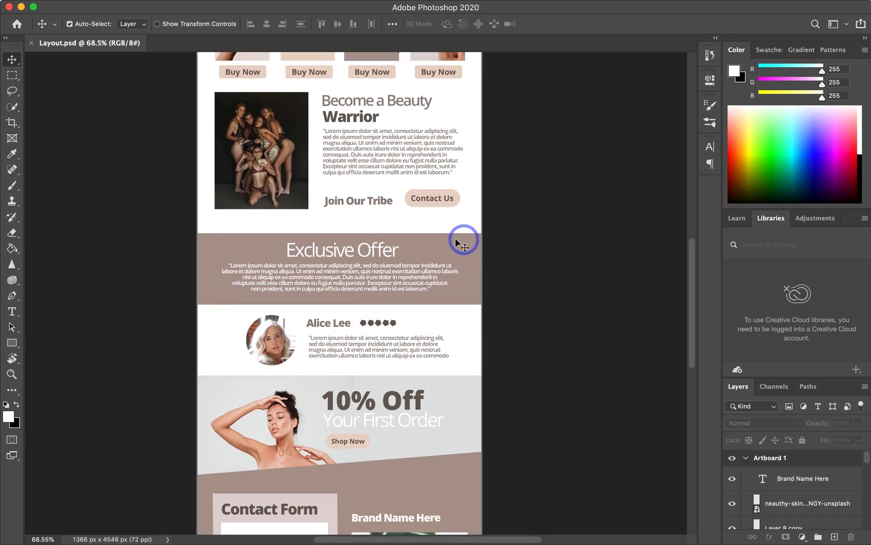
key("i")
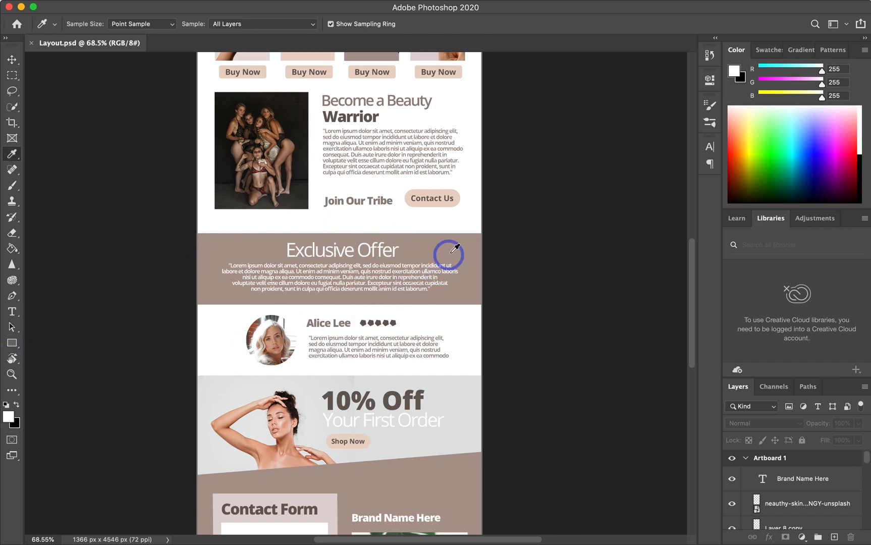
left_click(453, 249)
left_click(8, 419)
key("super+c")
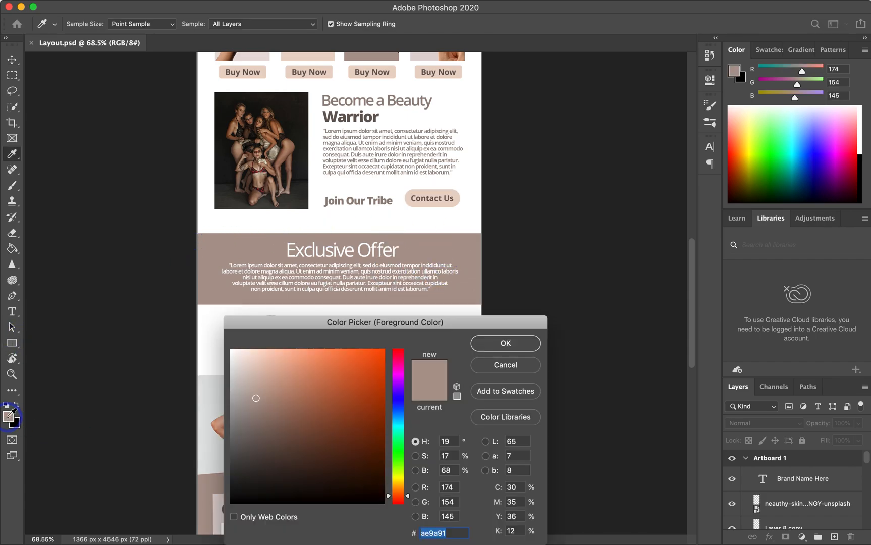
left_click_drag(451, 332, 452, 221)
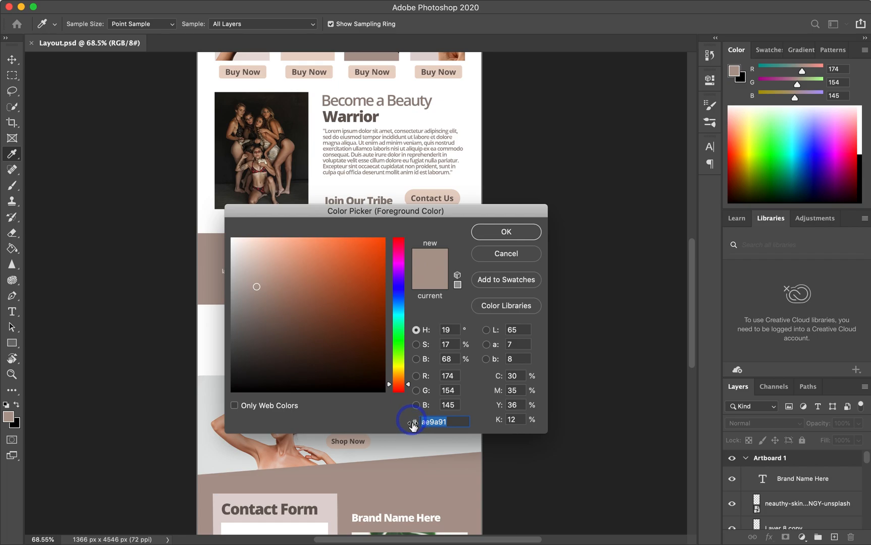
left_click(507, 232)
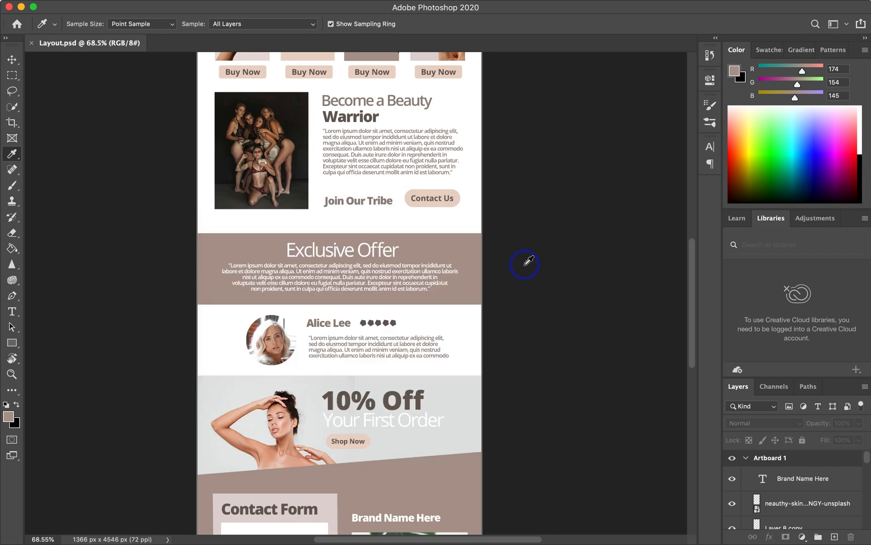
Step: Switch to the OceanWP setup wizard in Chrome and set the Primary Color to the copied hex ae9a91
key("ctrl+Up")
left_click(257, 236)
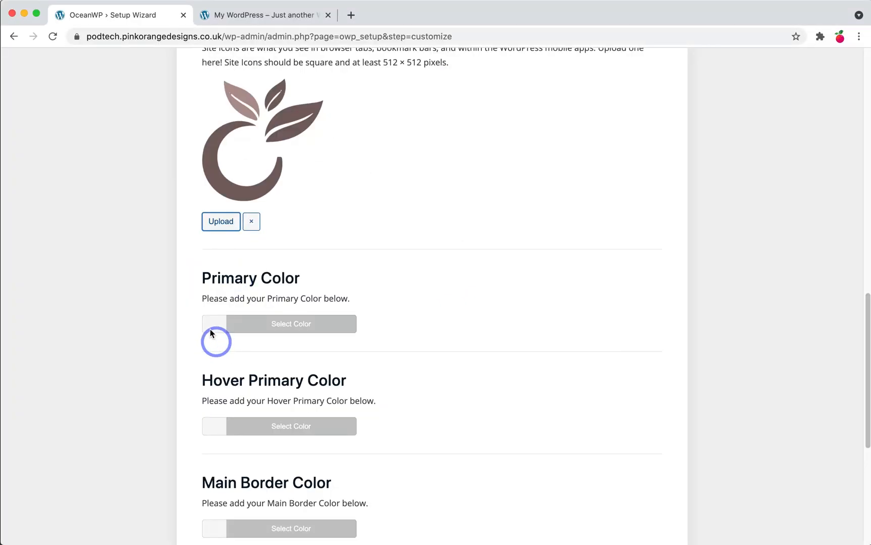
left_click(211, 326)
left_click(235, 346)
key("super+v")
left_click(366, 385)
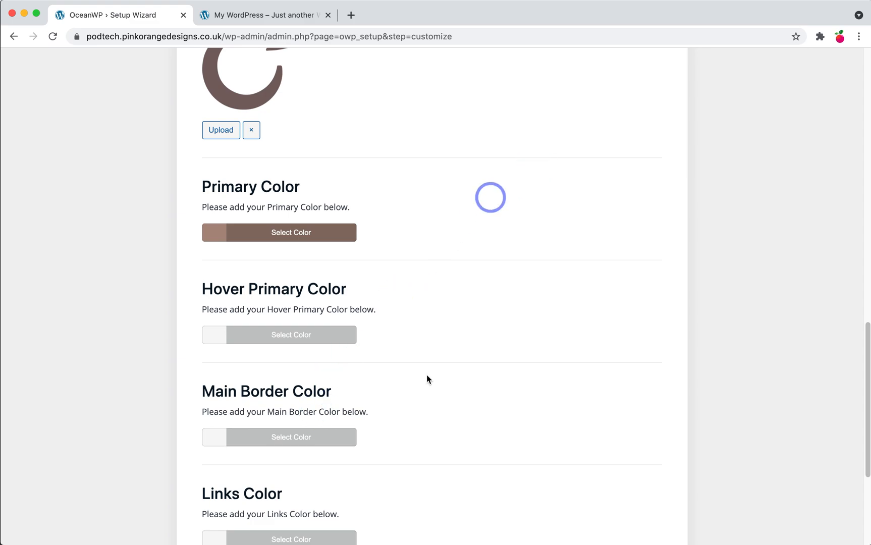
Step: Open the Coolors palette generator in Safari from the saved Colours bookmark, dismissing its welcome pop-up and the Shutterstock advert
mouse_move(371, 544)
left_click(117, 517)
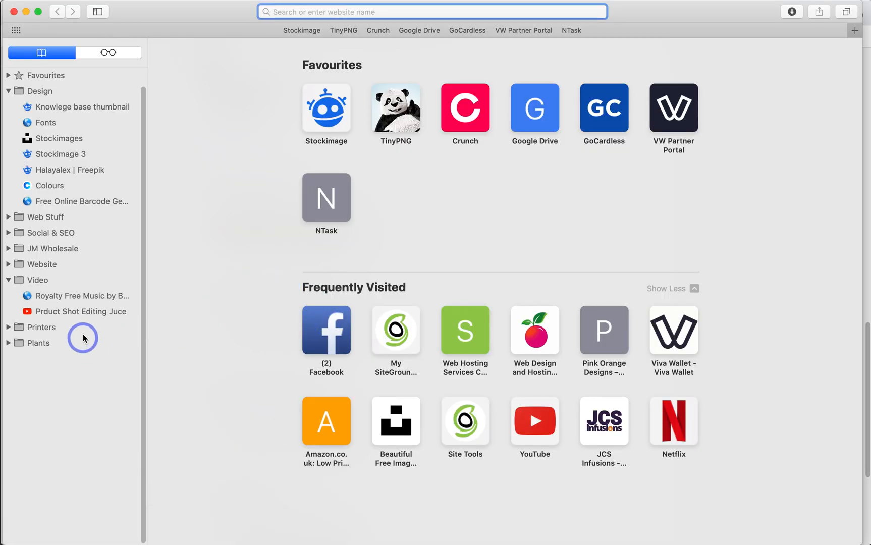
left_click(44, 185)
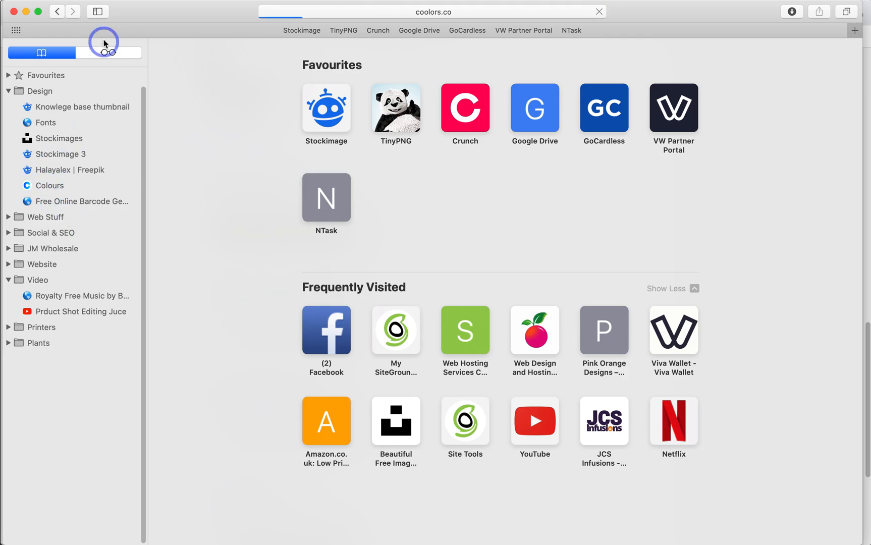
left_click(95, 10)
left_click(96, 11)
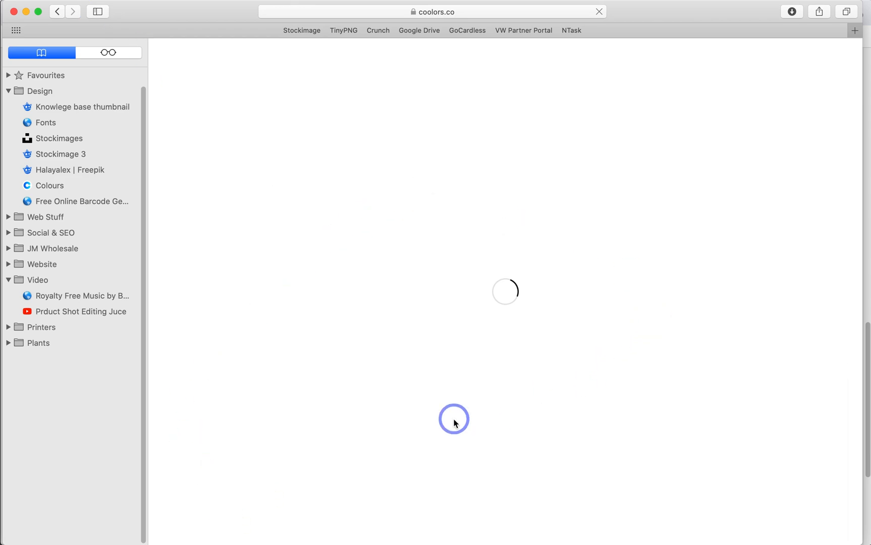
key("super+shift+l")
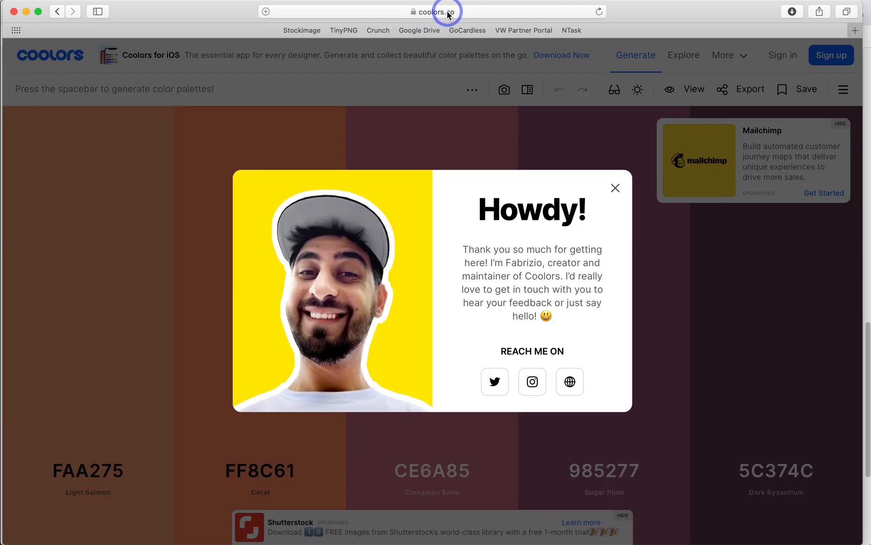
left_click(615, 189)
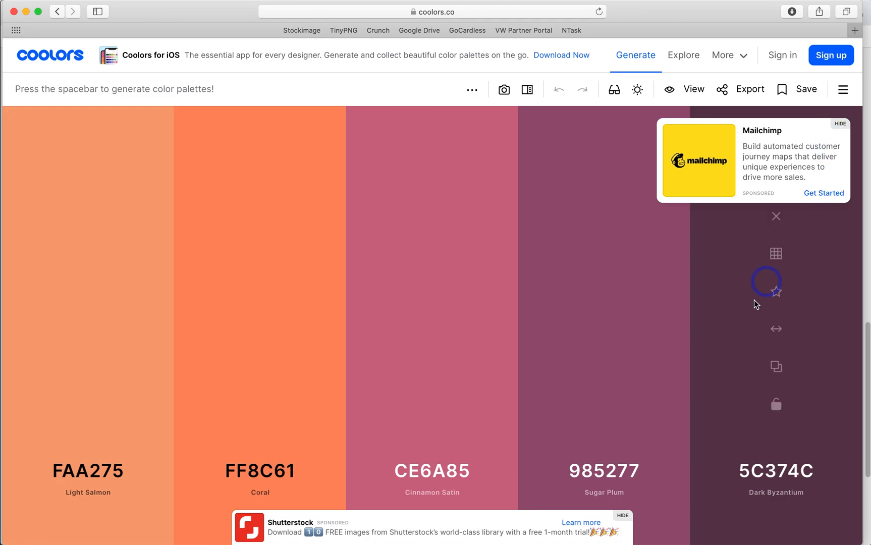
left_click(624, 517)
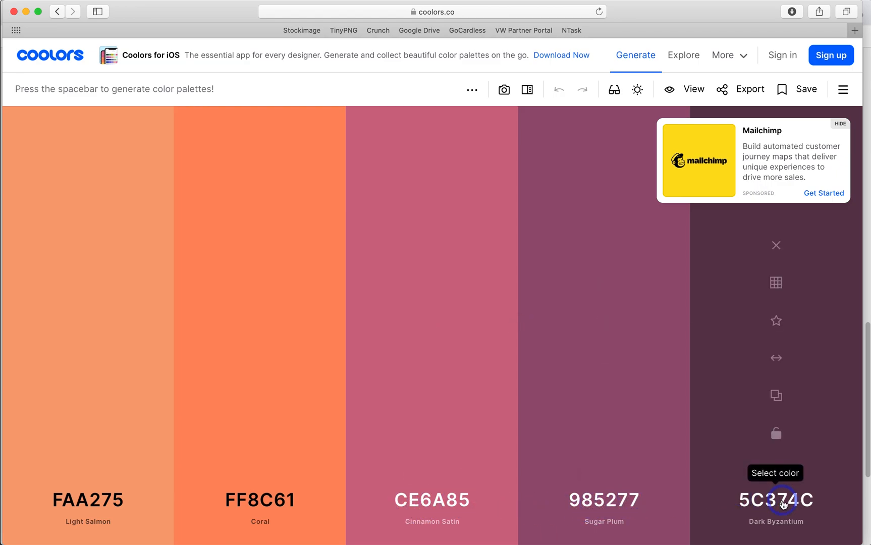
Step: Replace the Coral FF8C61 palette colour with ae9a91, copied again from the foreground colour in Photoshop
left_click(252, 500)
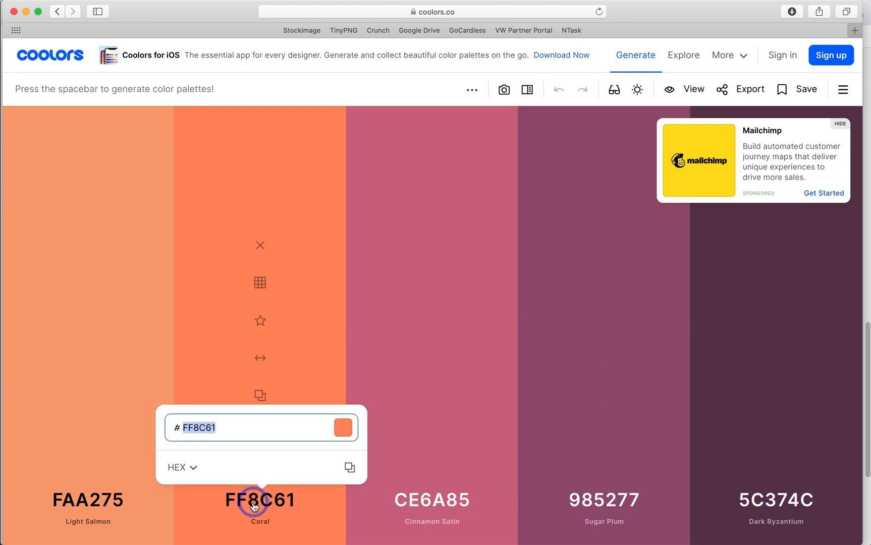
left_click(363, 477)
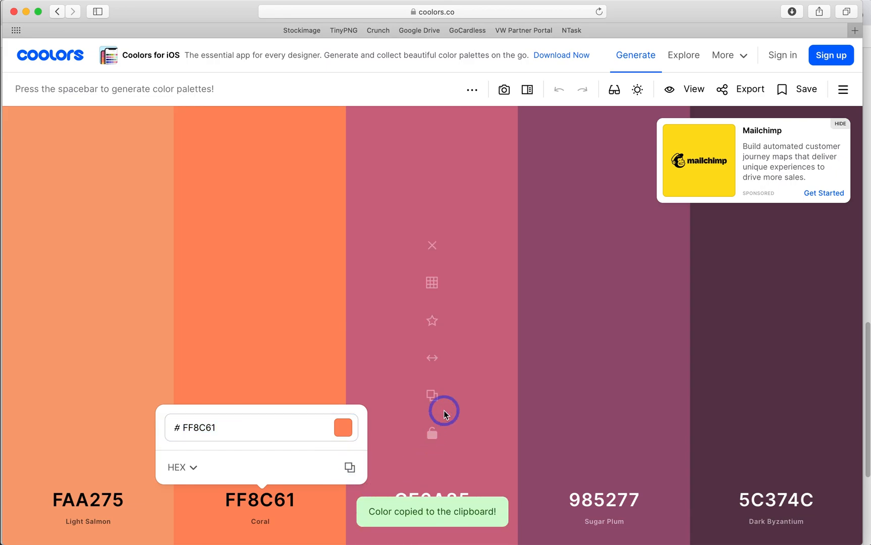
key("ctrl+Up")
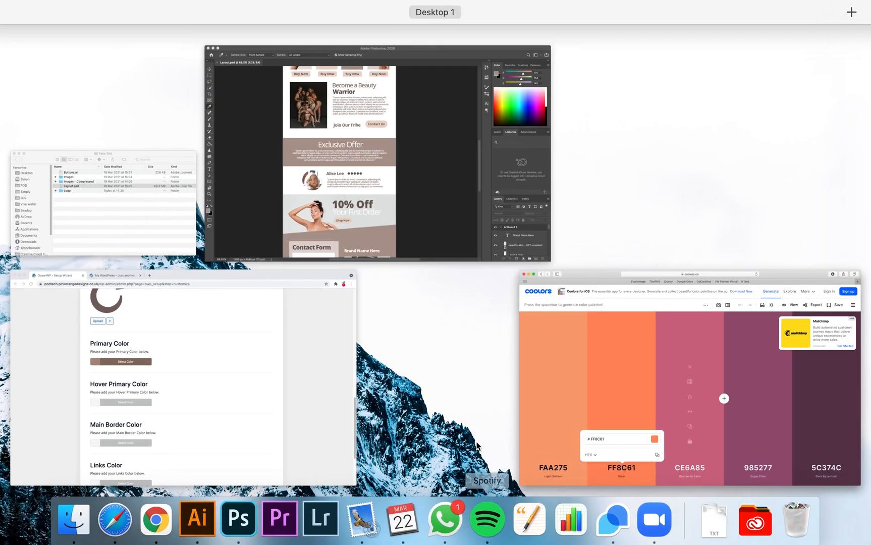
left_click(390, 238)
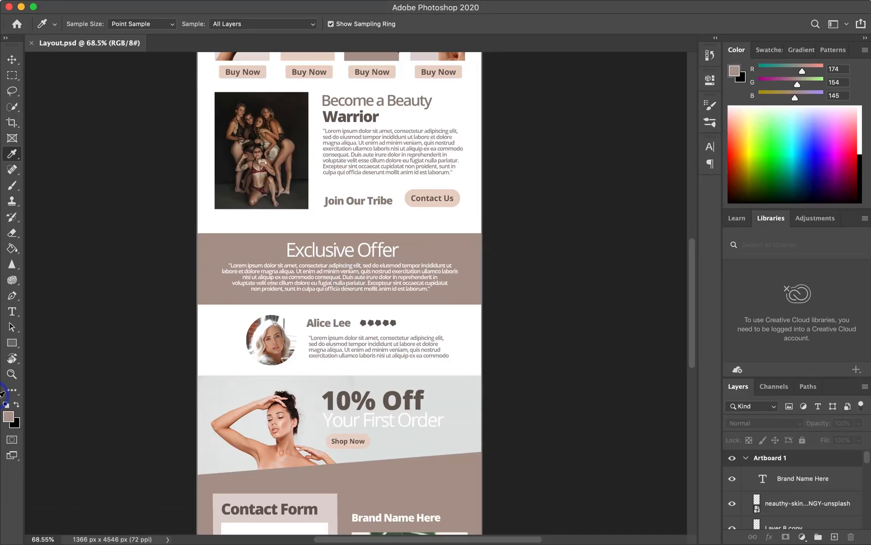
left_click(9, 417)
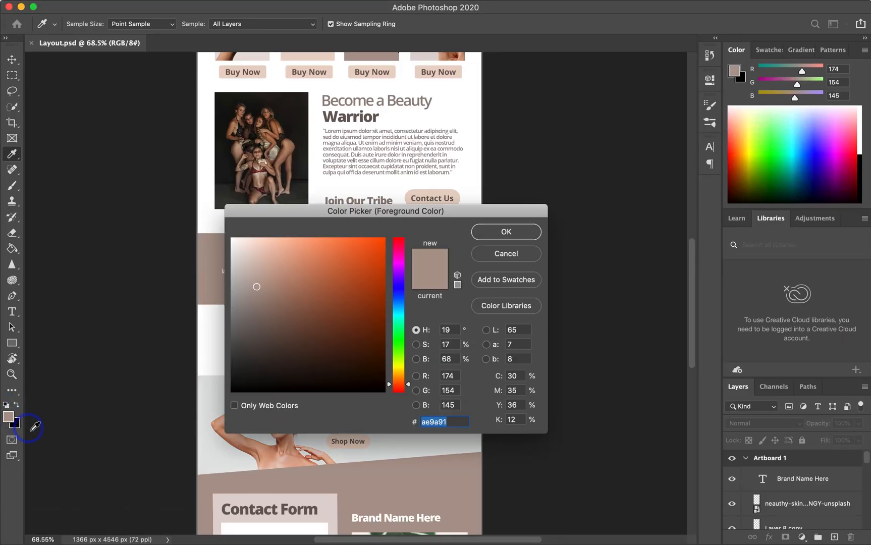
key("ctrl+Up")
left_click(676, 210)
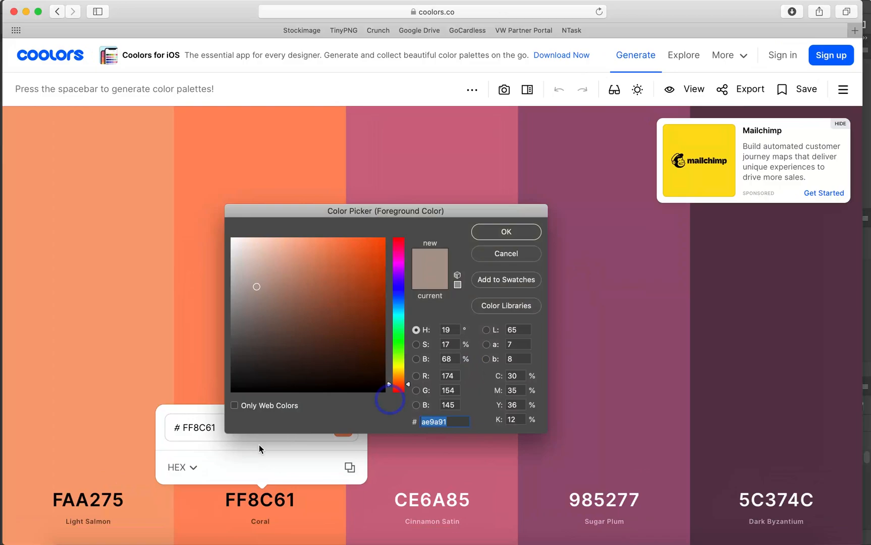
left_click(199, 428)
key("super+v")
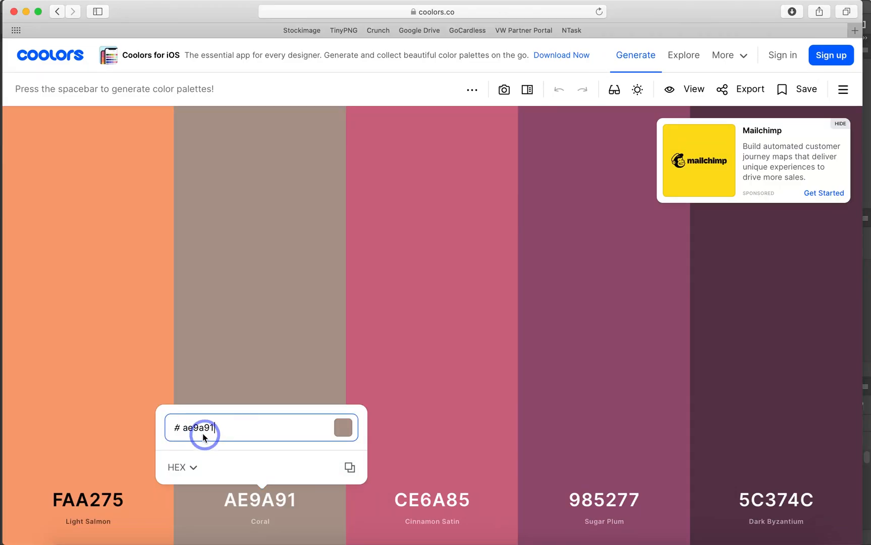
left_click(288, 355)
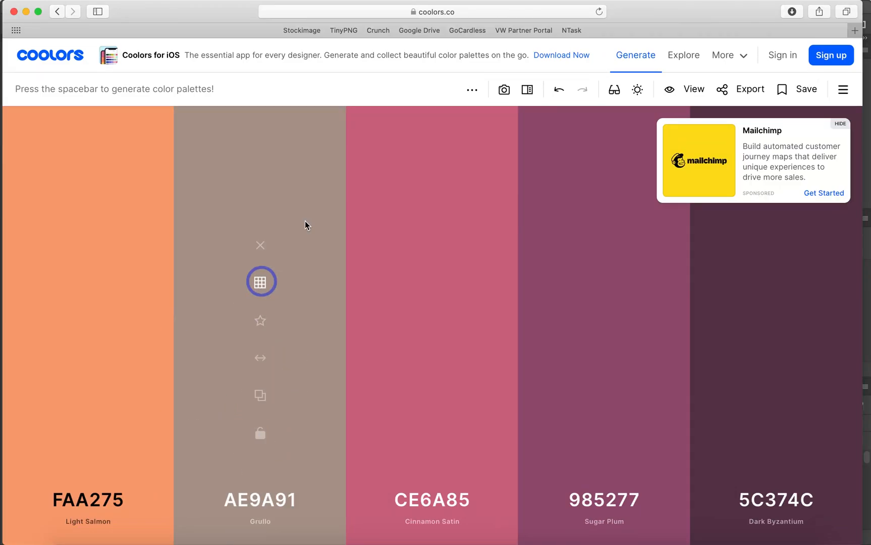
Step: Lock the AE9A91 colour, generate several palettes around it and step back to the one containing Charcoal 373F51
left_click(260, 432)
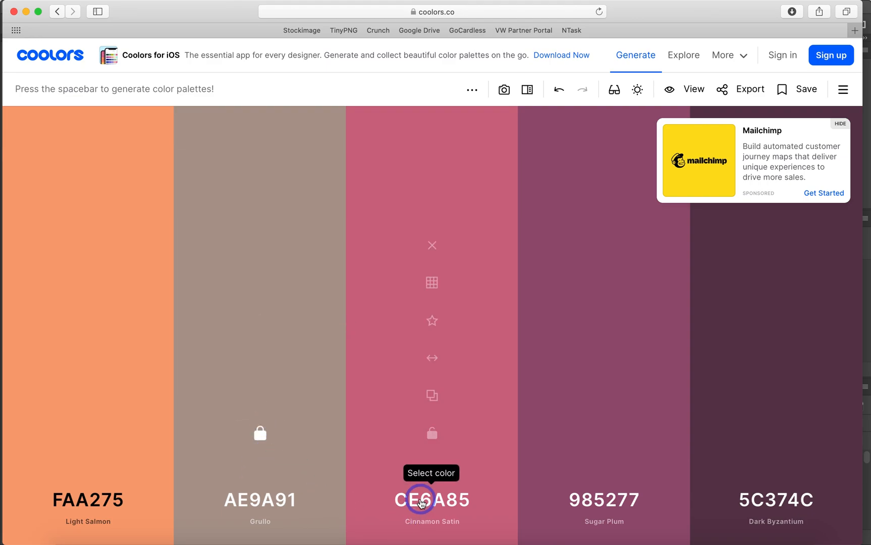
key("space")
key("space")
key("space")
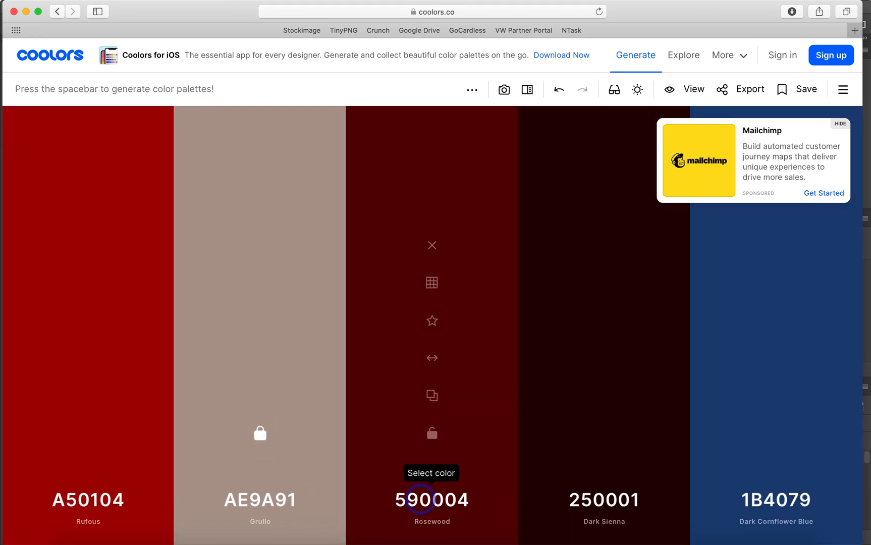
key("space")
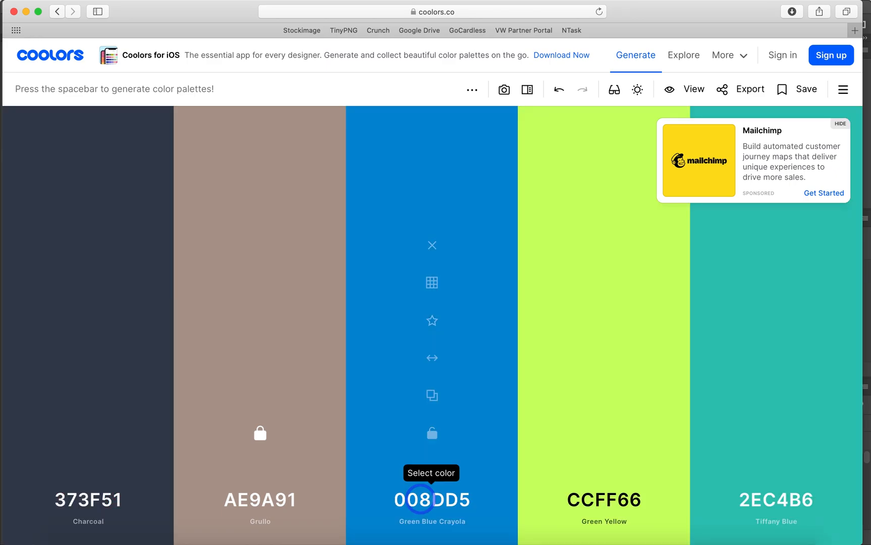
key("space")
key("ctrl+z")
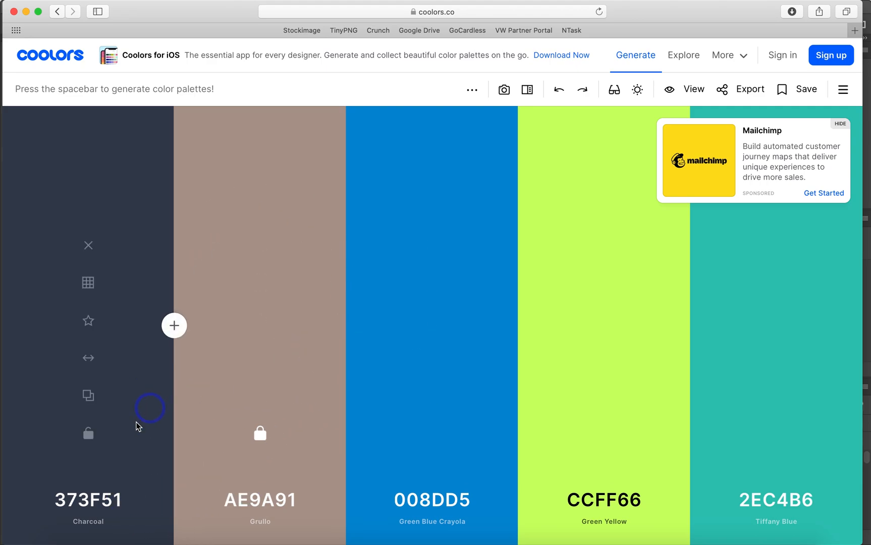
Step: Generate more palettes with Charcoal 373F51 also locked, step back to lock the pink Smitten colour, and close the Coolors window
key("space")
key("space")
key("space")
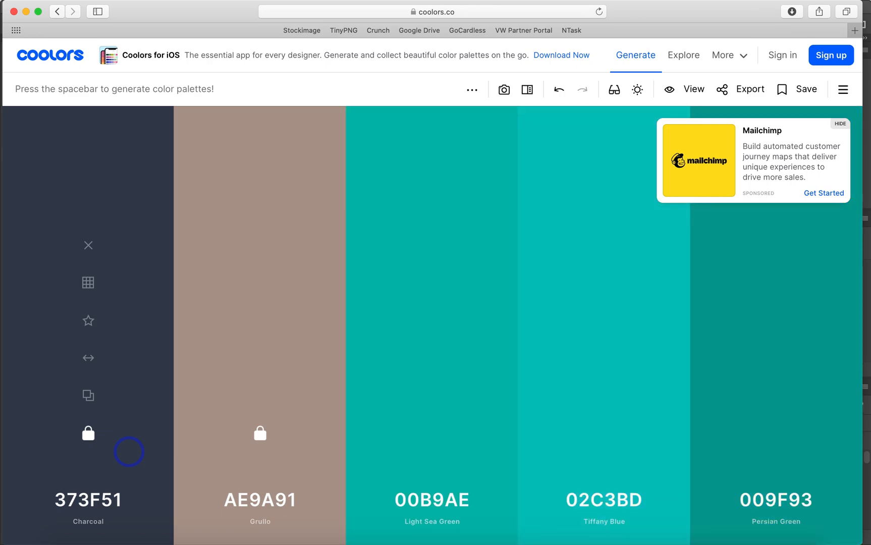
key("ctrl+z")
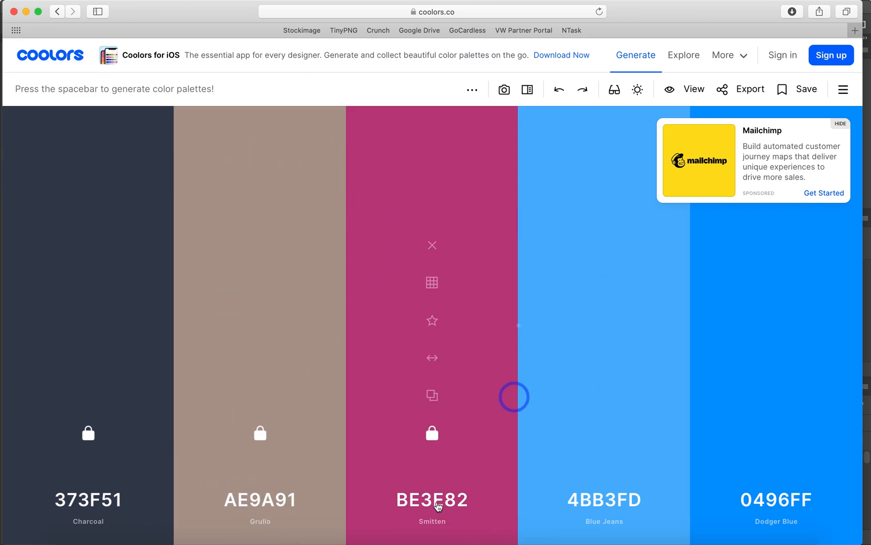
left_click(14, 11)
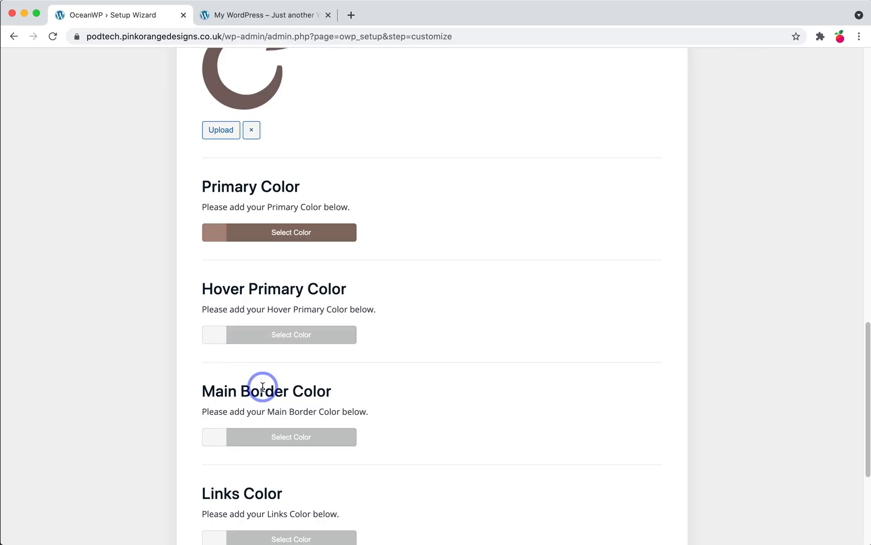
Step: Set the Hover Primary Color in the OceanWP setup wizard to c99e7c
left_click(220, 339)
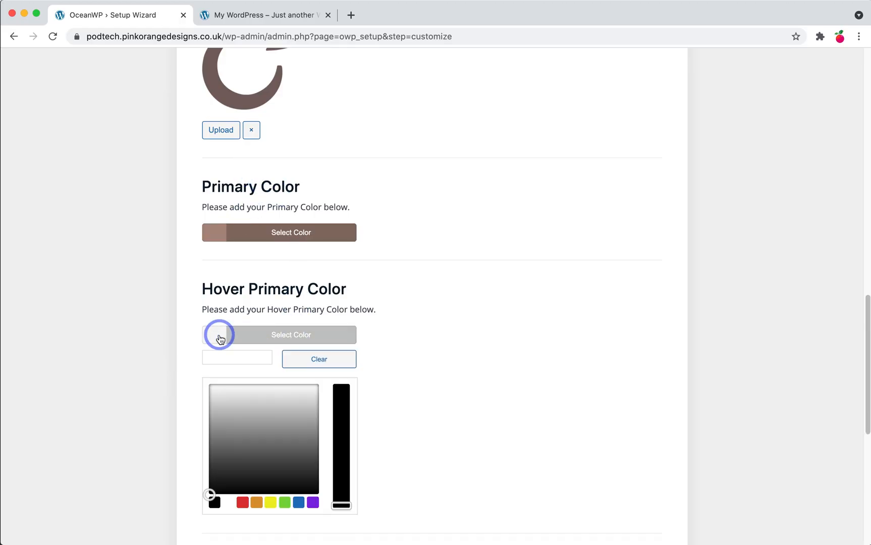
left_click(243, 357)
type("#c99e7c")
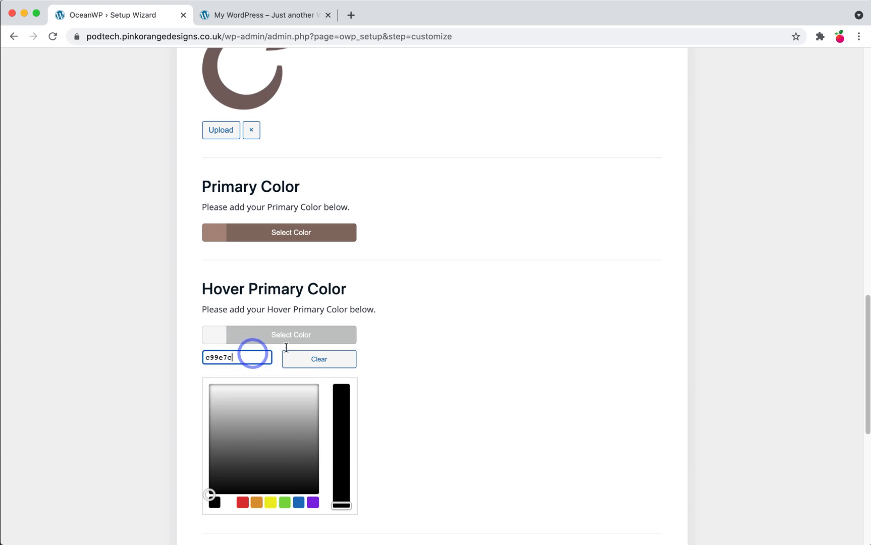
left_click(473, 314)
Step: Set the Links Color to bright blue #2796f7, starting from the blue preset swatch
scroll(382, 380, "down", 4)
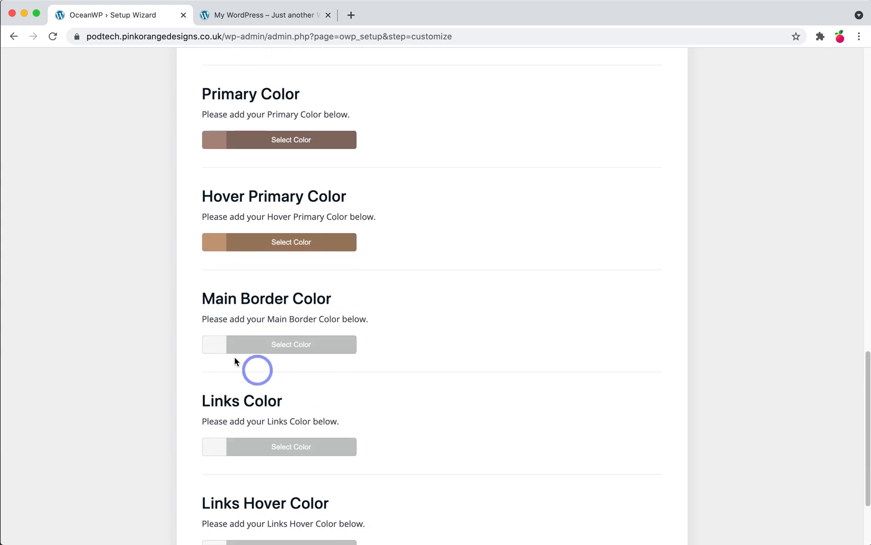
scroll(354, 354, "down", 3)
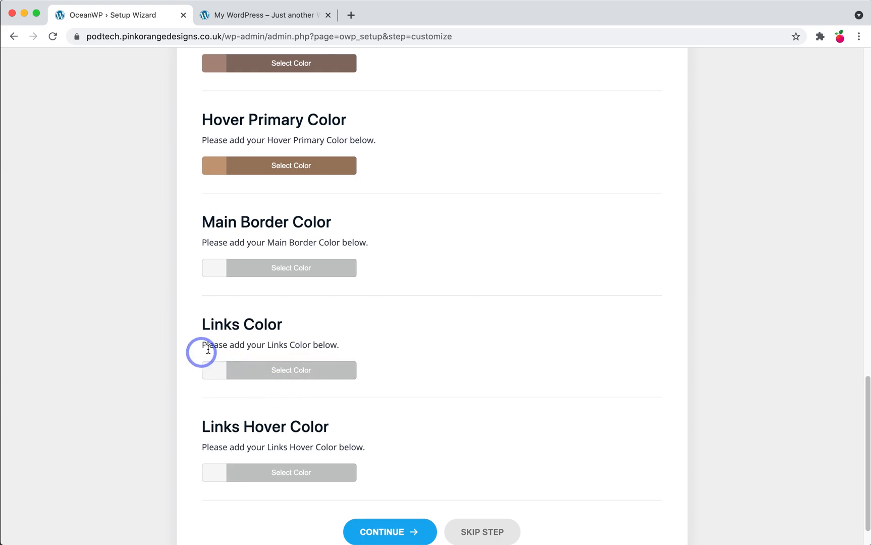
left_click(219, 376)
scroll(220, 377, "down", 5)
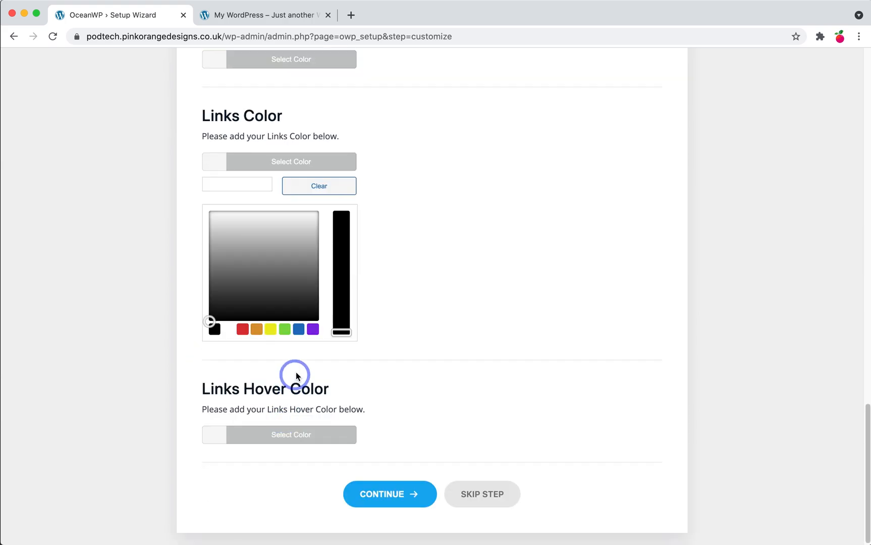
left_click(300, 341)
left_click_drag(273, 251, 273, 220)
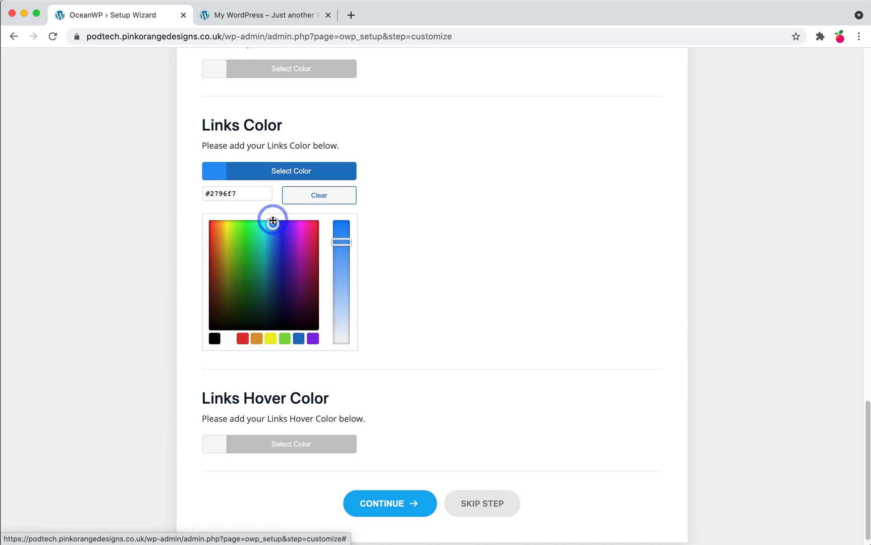
left_click(446, 242)
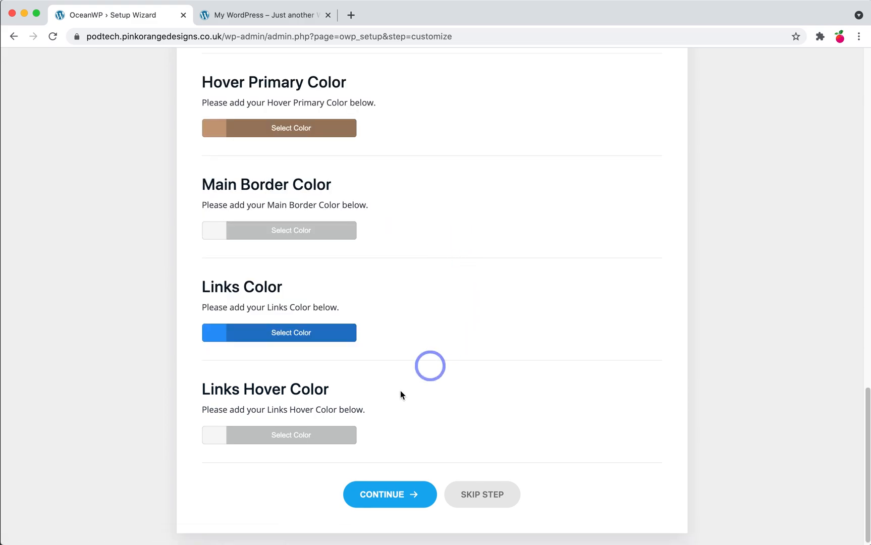
Step: Open and close the Links Hover Color picker, and continue the OceanWP setup wizard to its Ready step
left_click(241, 438)
left_click(553, 416)
left_click(388, 500)
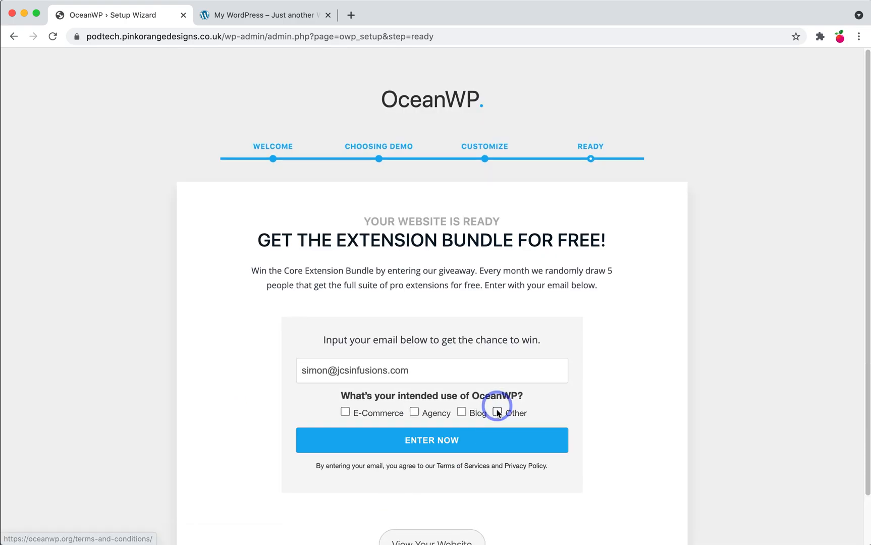
scroll(380, 403, "down", 2)
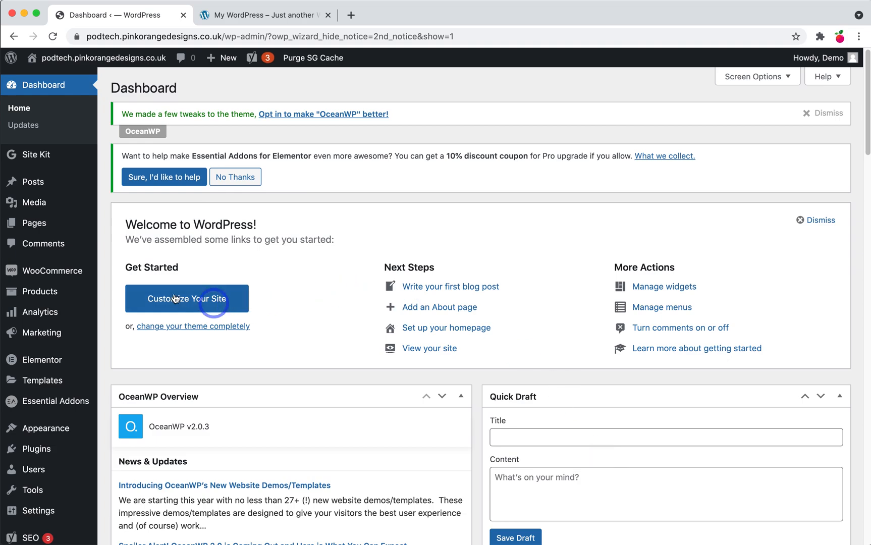
Step: Open pinkorangedesigns.co.uk in a new browser tab to view its navigation menu, and return to the WordPress dashboard
mouse_move(40, 229)
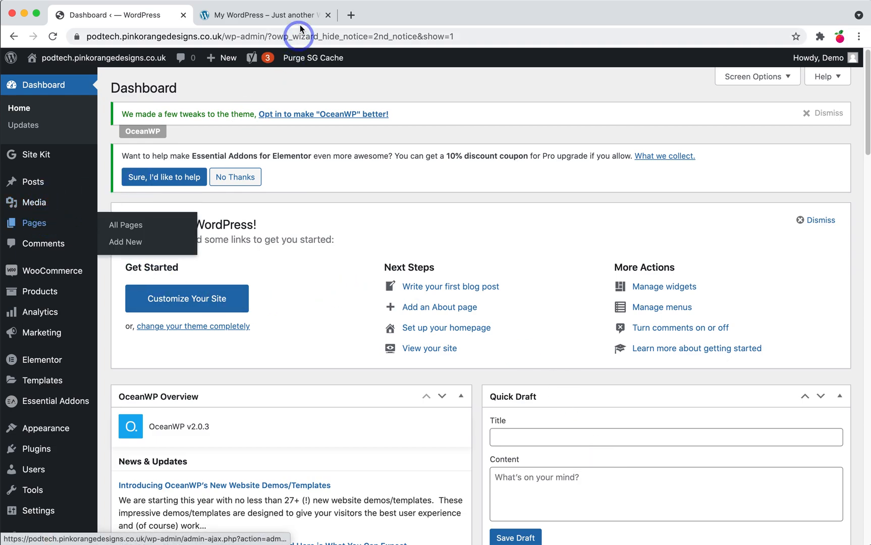
left_click(351, 15)
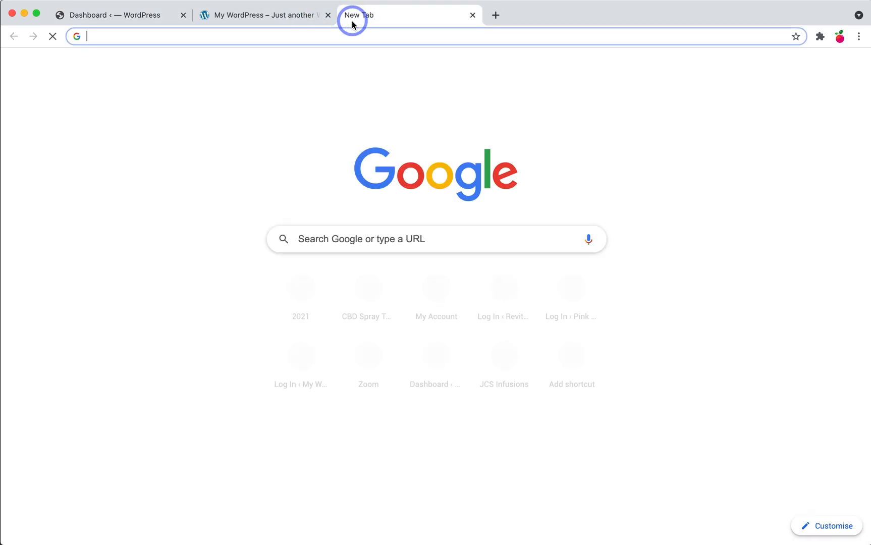
type("po")
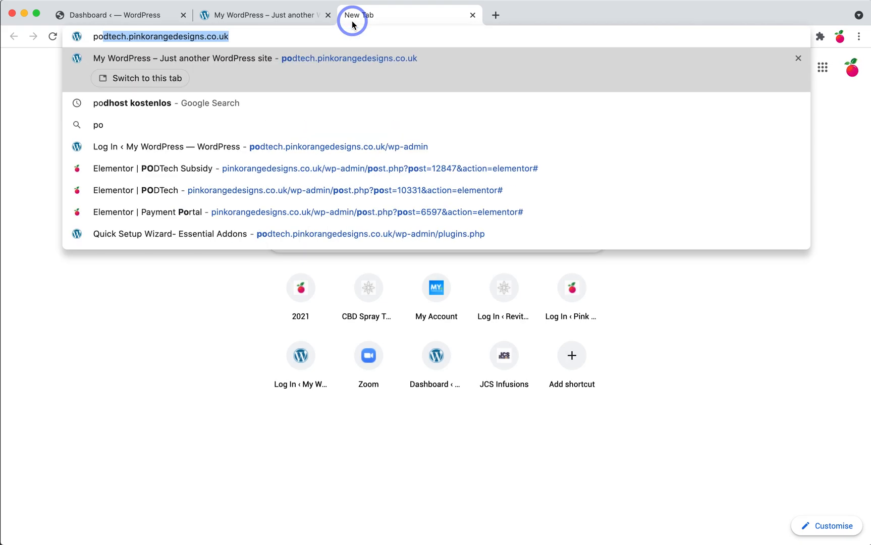
key("BackSpace")
key("BackSpace")
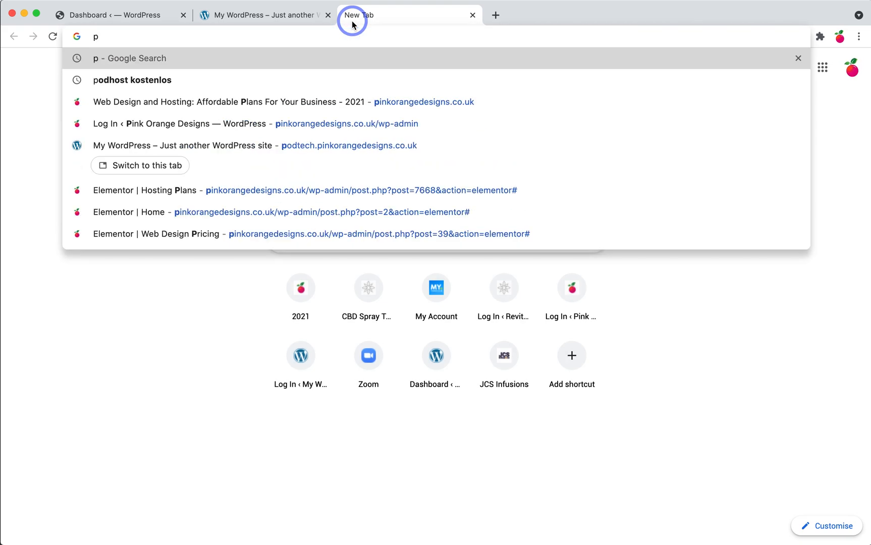
type("inkorangedesigns.co.uk")
key("Return")
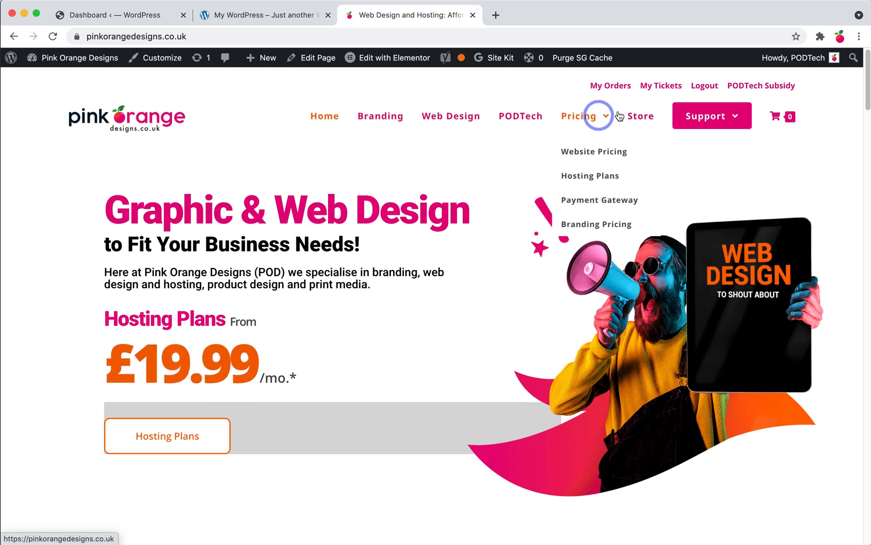
left_click(121, 15)
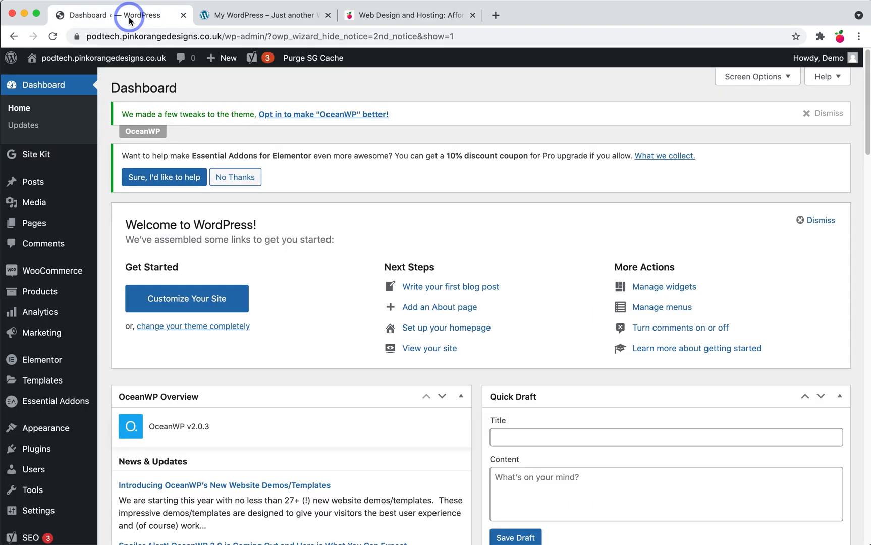
Step: Switch to Layout.psd in Photoshop, examine the header navigation up close, and return to the WordPress dashboard in Chrome
key("ctrl+Up")
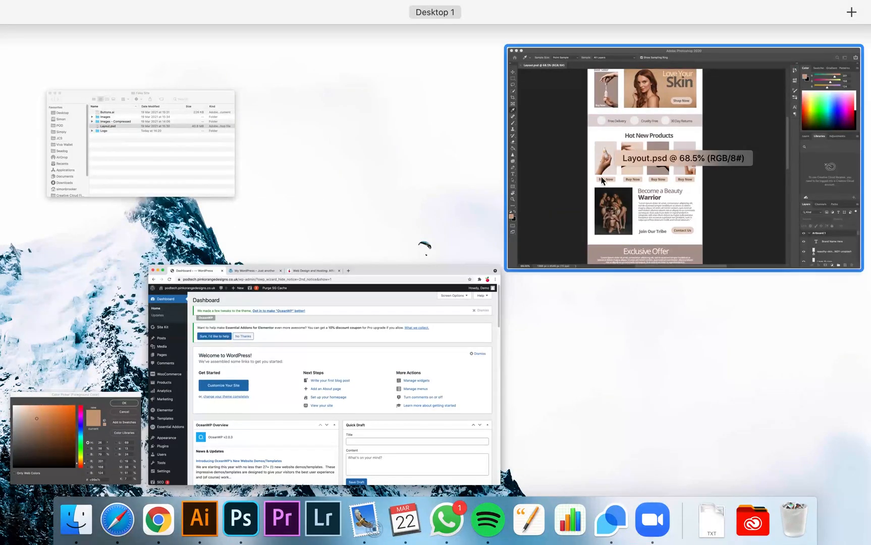
left_click(527, 173)
left_click(327, 159)
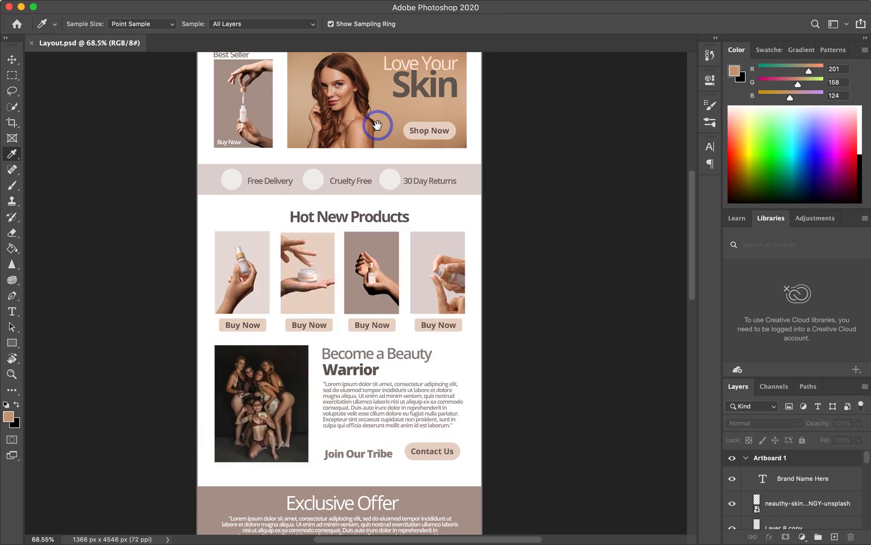
left_click_drag(377, 126, 354, 389)
key("super+plus")
scroll(377, 261, "up", 5)
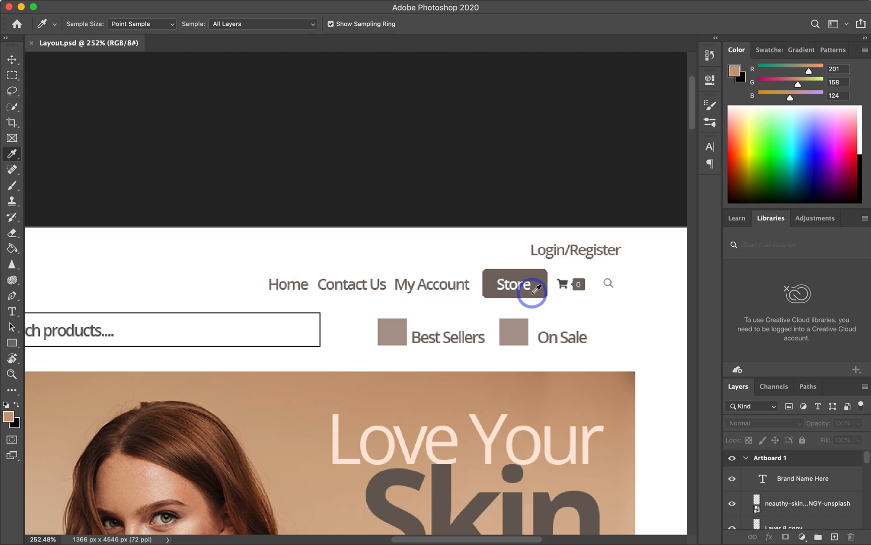
key("ctrl+Up")
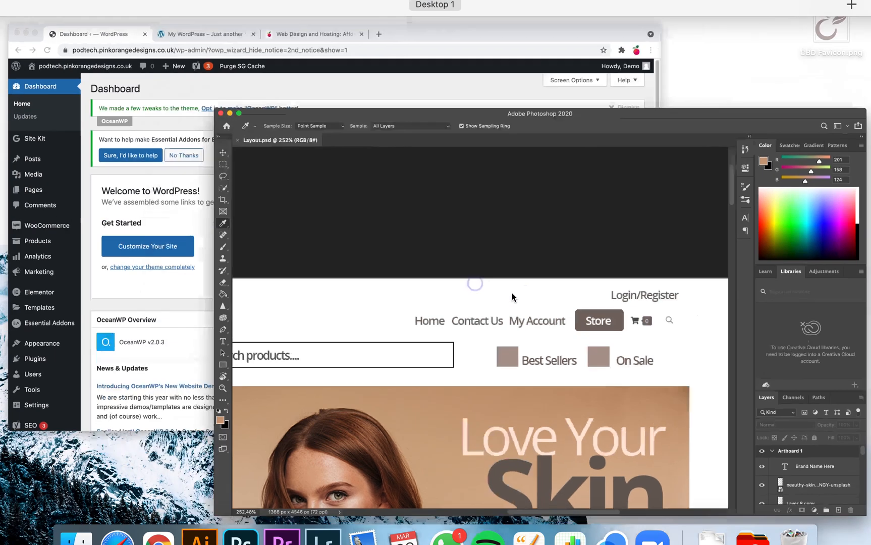
left_click(253, 237)
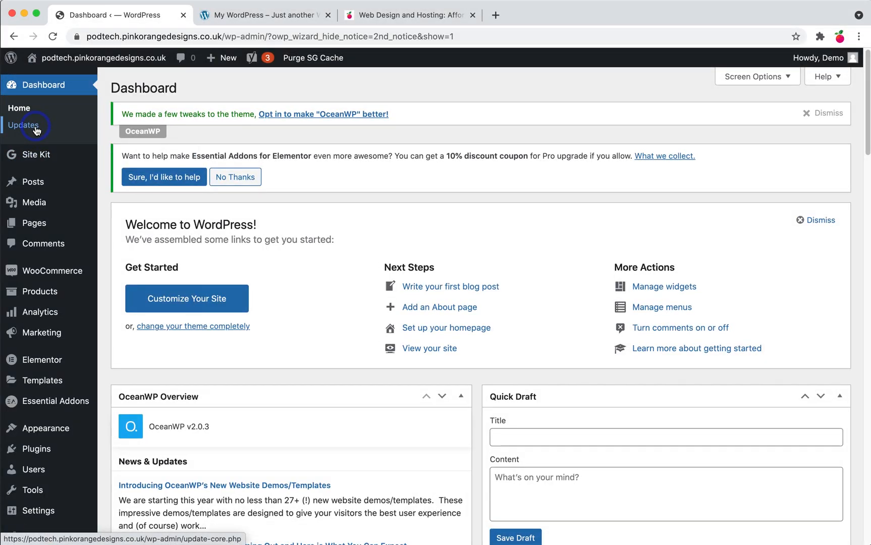
Step: Open the list of all site pages and move the Sample Page to the trash
left_click(41, 229)
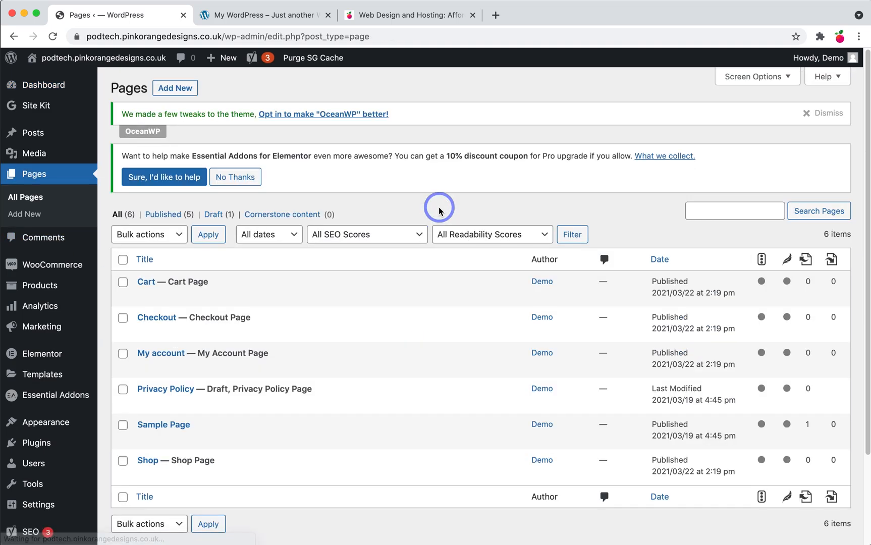
mouse_move(244, 361)
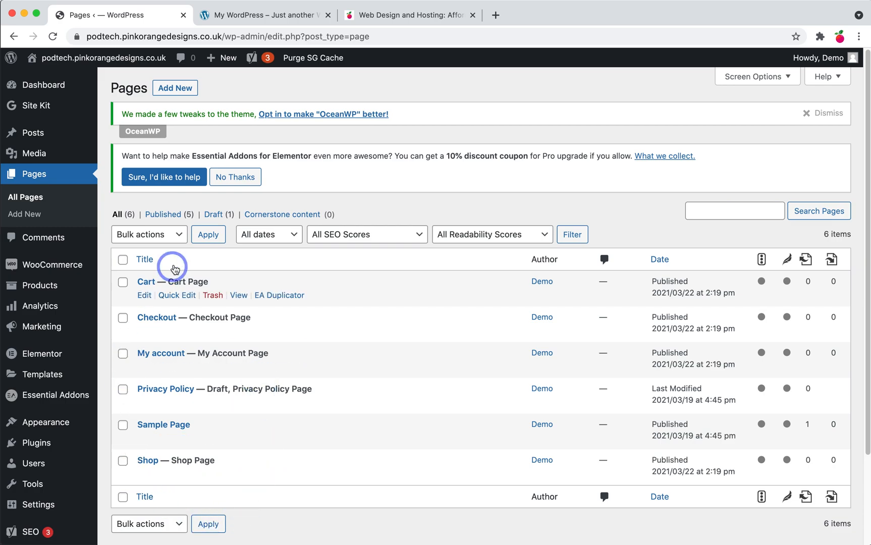
mouse_move(131, 283)
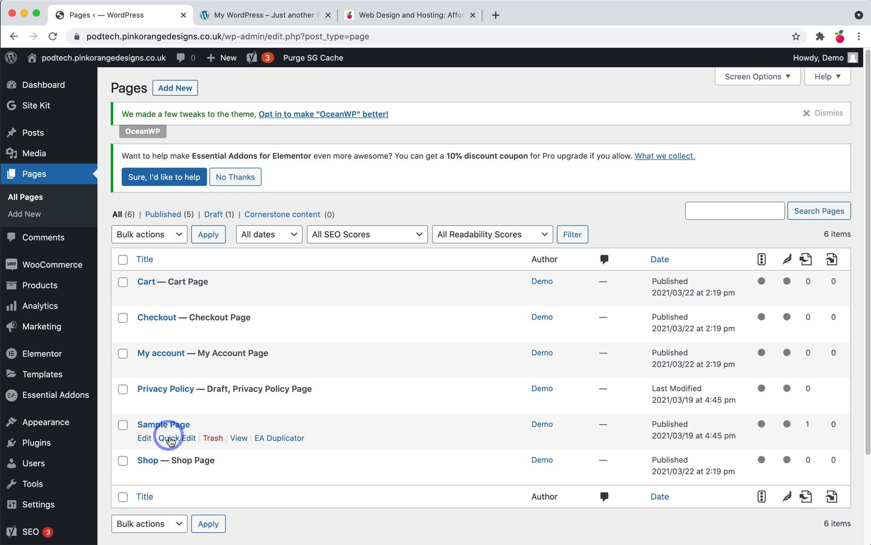
left_click(212, 441)
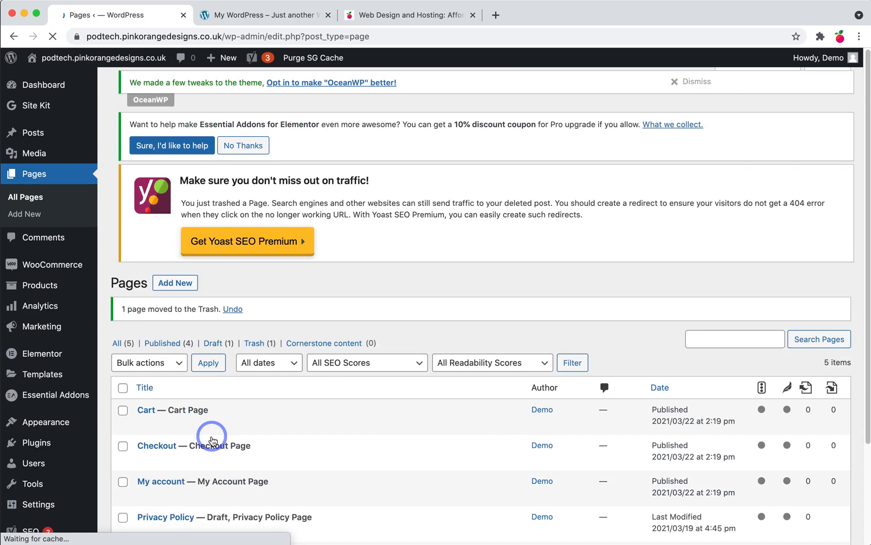
Step: View the Shop page in a new browser tab and return to the Pages list
scroll(211, 439, "down", 5)
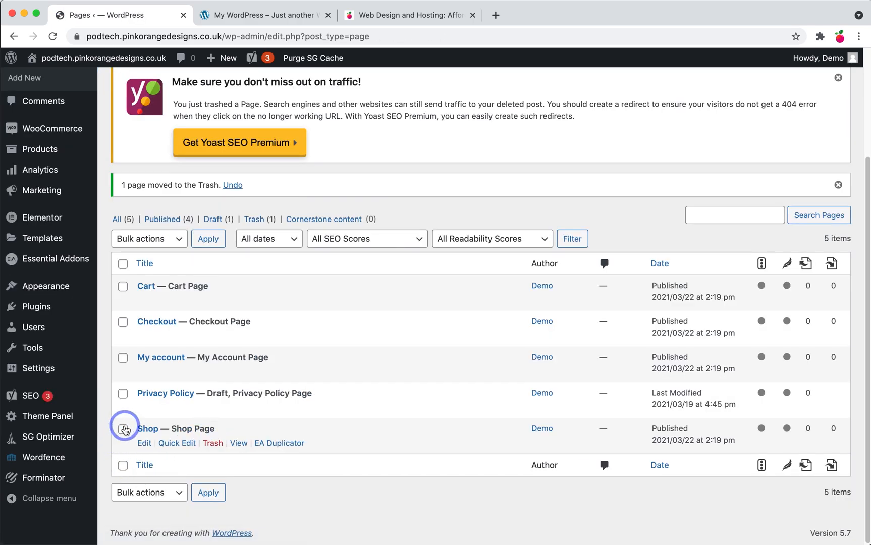
right_click(238, 443)
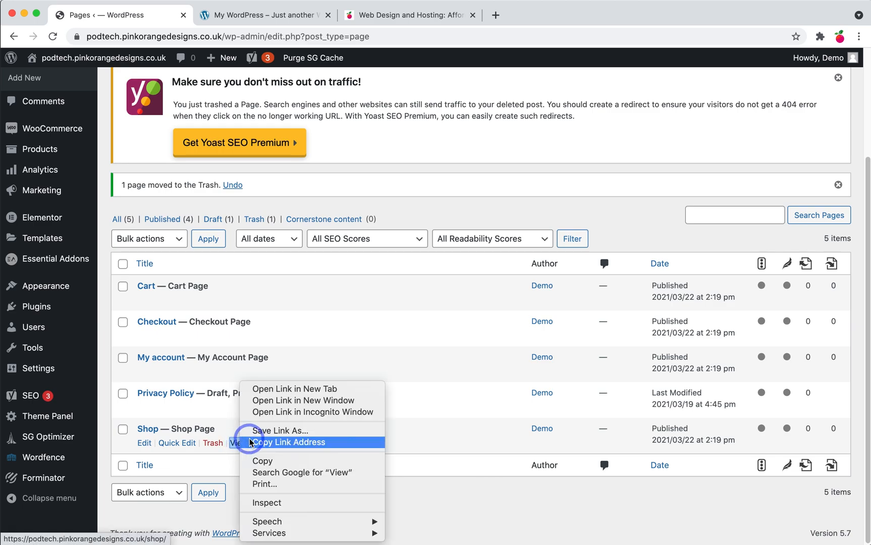
left_click(263, 390)
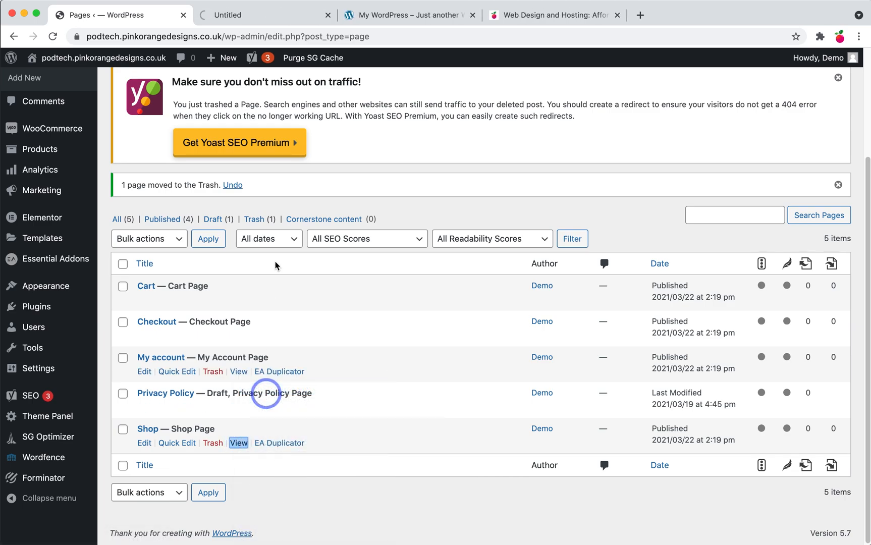
left_click(228, 16)
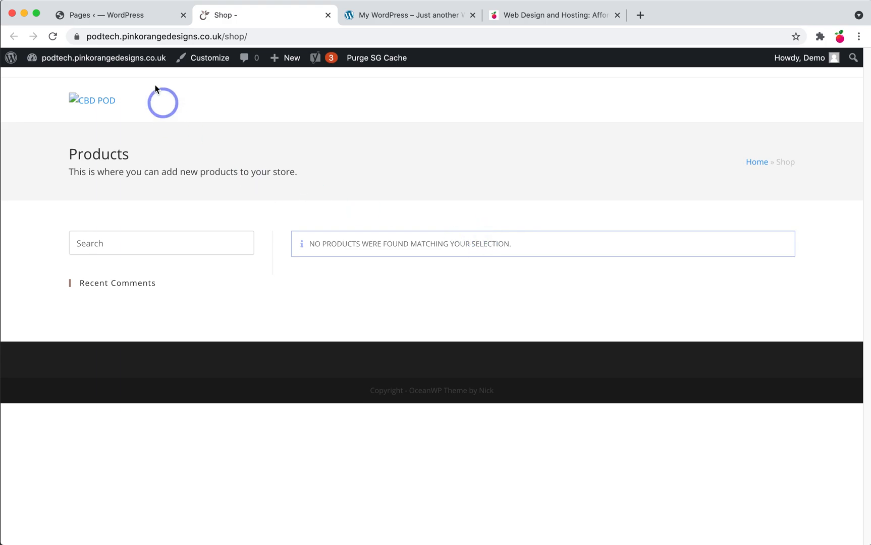
left_click(152, 20)
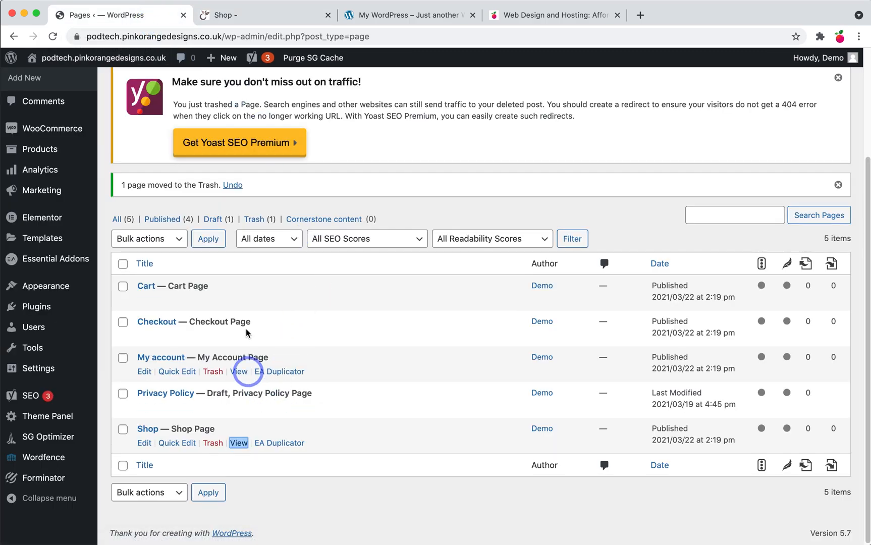
Step: Start a new page, dismissing the Yoast redirect notice and the block editor's welcome guide
scroll(218, 283, "up", 1)
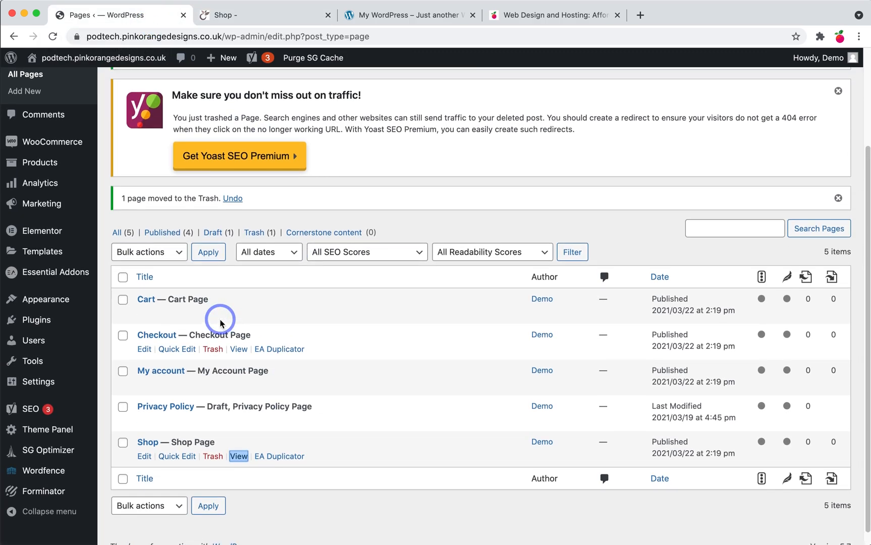
scroll(220, 323, "up", 5)
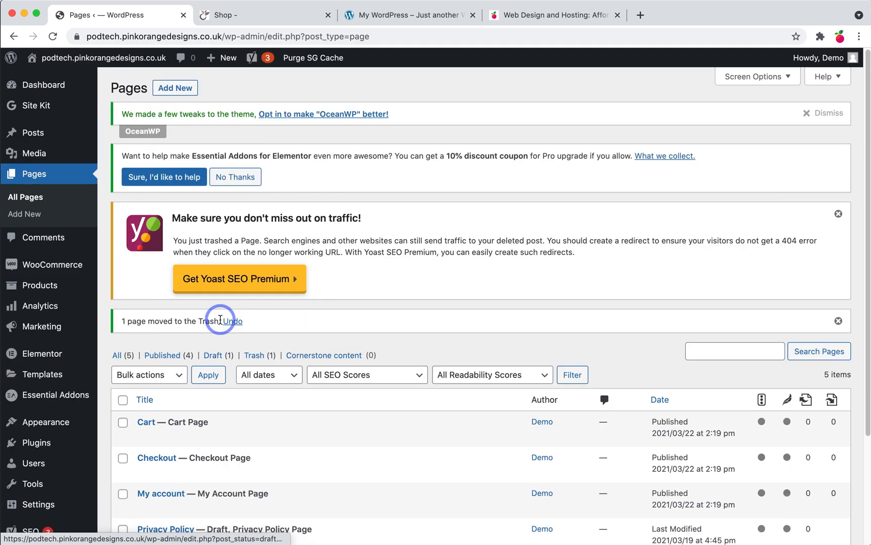
left_click(839, 214)
left_click(178, 88)
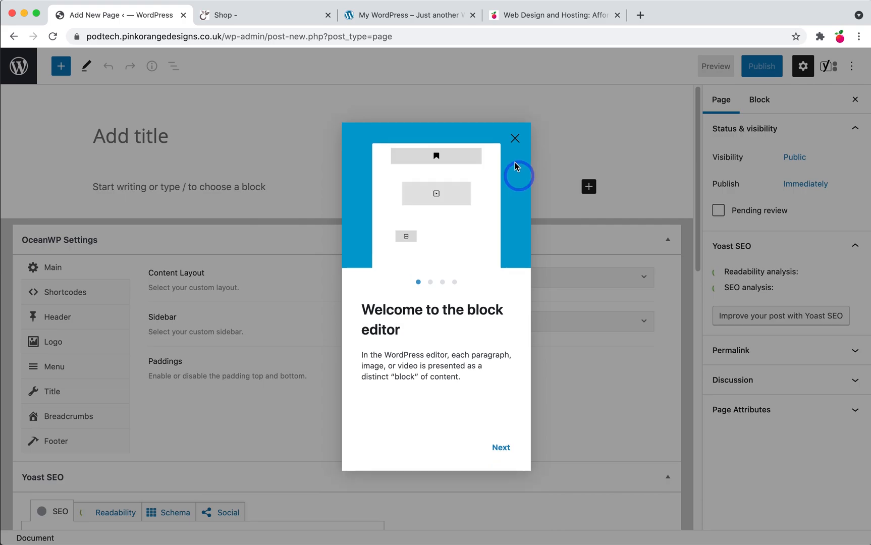
left_click(544, 123)
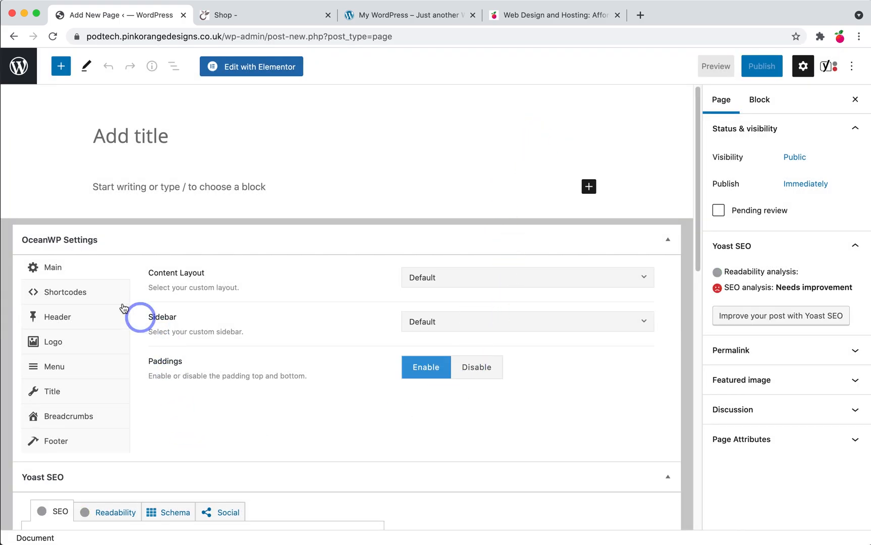
Step: Set CBD-Favicon.jpg from the media library as the new page's featured image
scroll(169, 354, "down", 5)
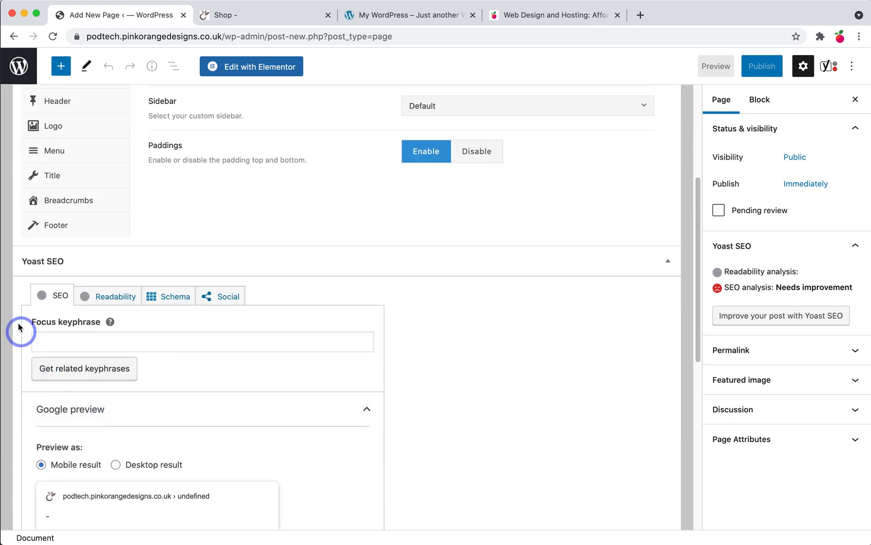
scroll(379, 410, "down", 5)
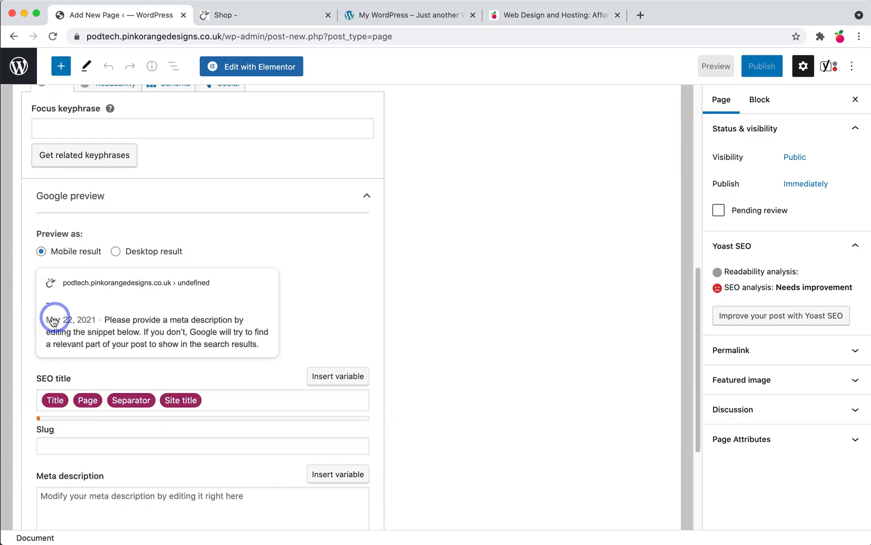
scroll(155, 317, "down", 4)
scroll(333, 377, "up", 12)
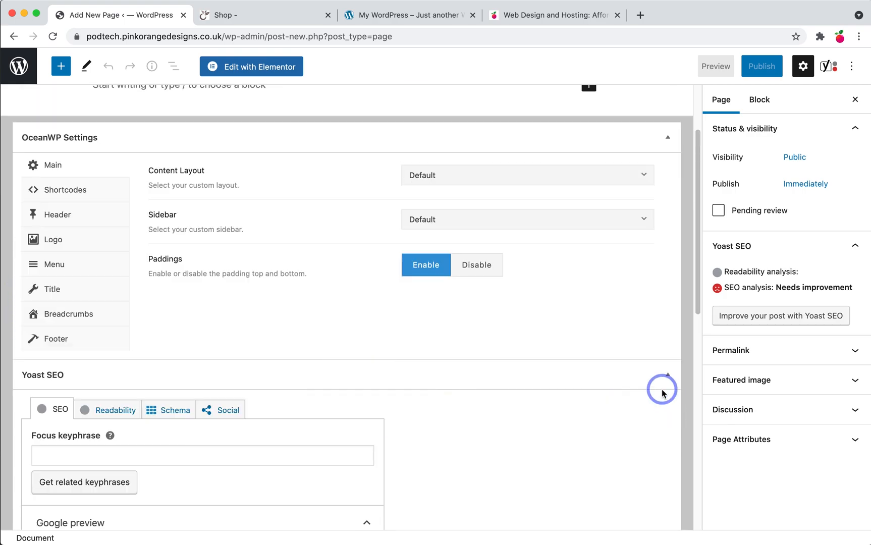
left_click(772, 387)
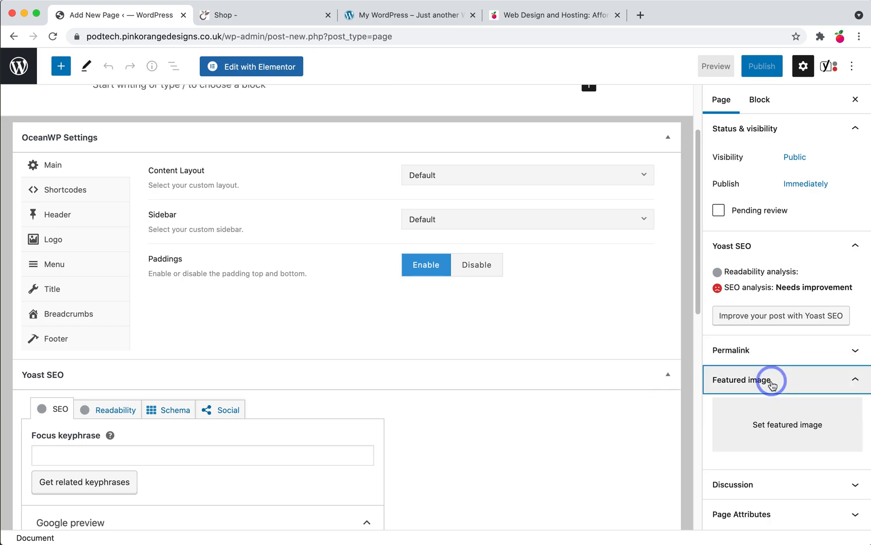
left_click(797, 445)
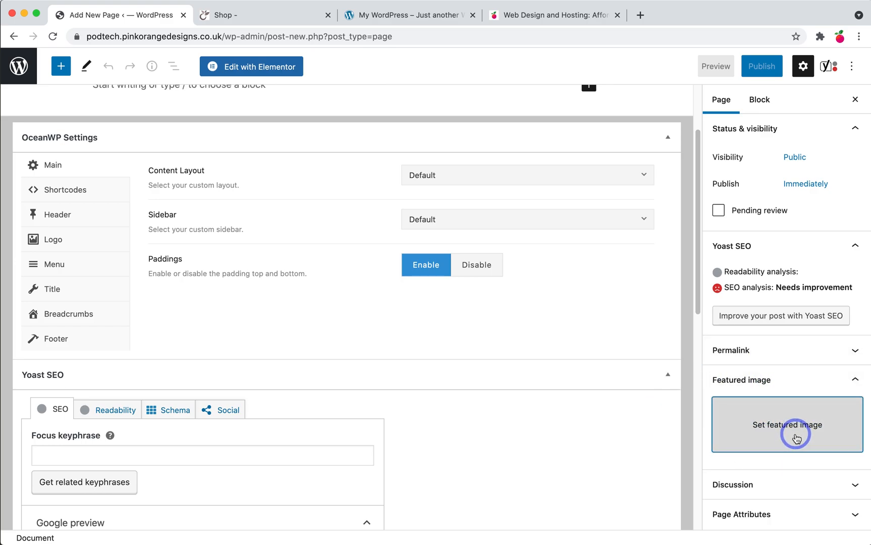
left_click(88, 221)
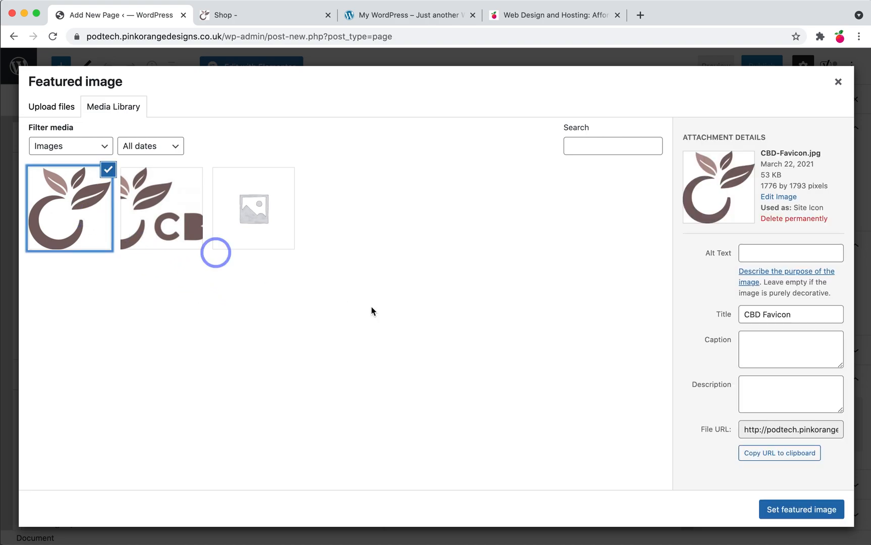
left_click(778, 510)
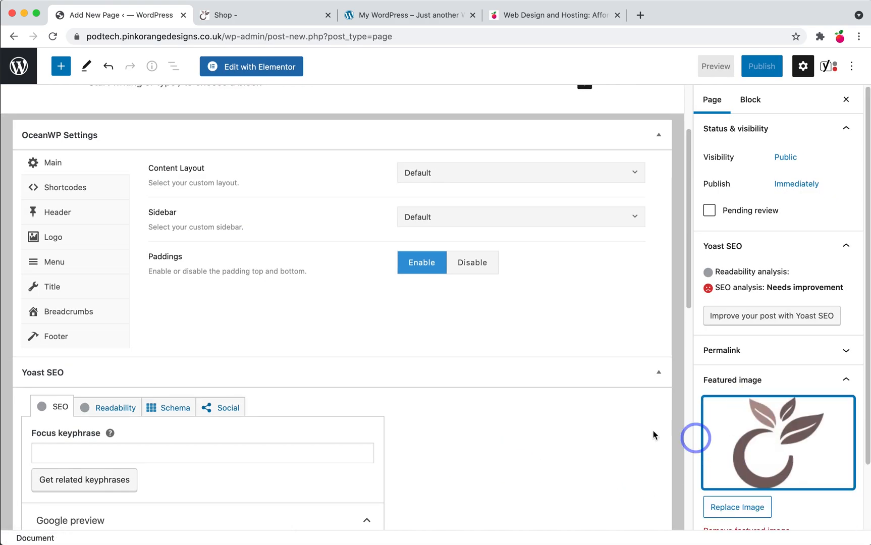
Step: Title the new page "Home"
scroll(463, 379, "down", 10)
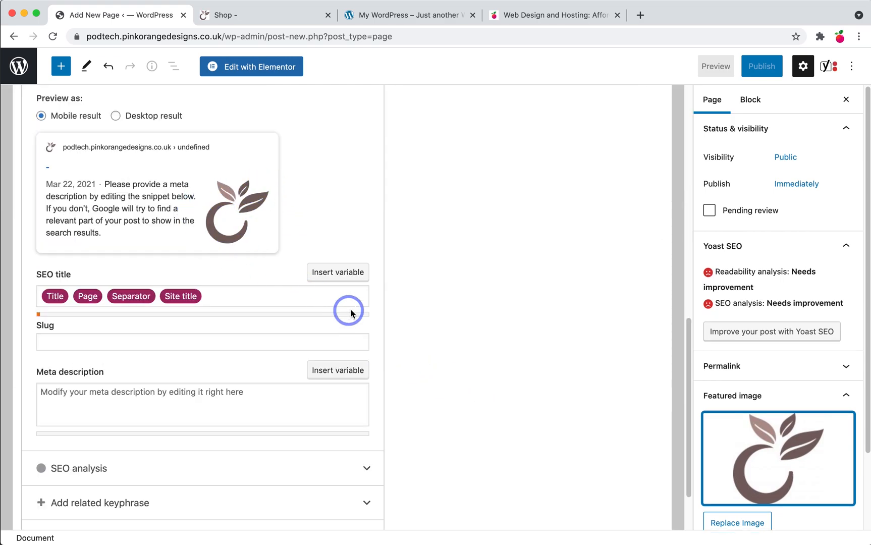
scroll(350, 311, "up", 10)
left_click(146, 133)
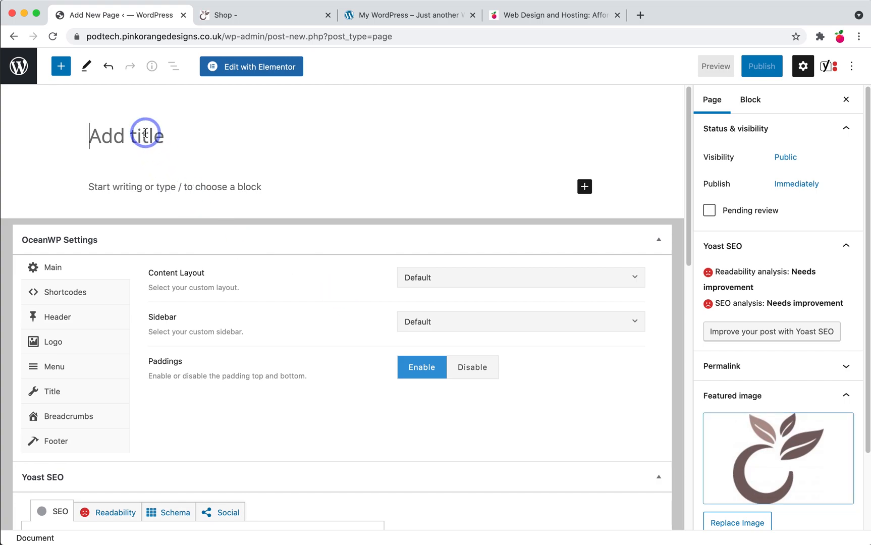
type("Ho")
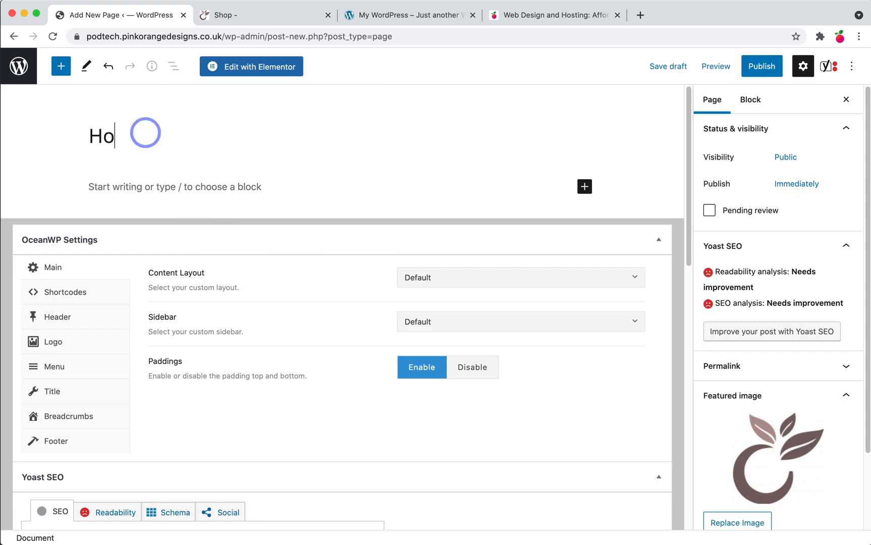
Step: Set the Home page's content layout to 100% Full Width and disable its page title display in the OceanWP settings
left_click(469, 278)
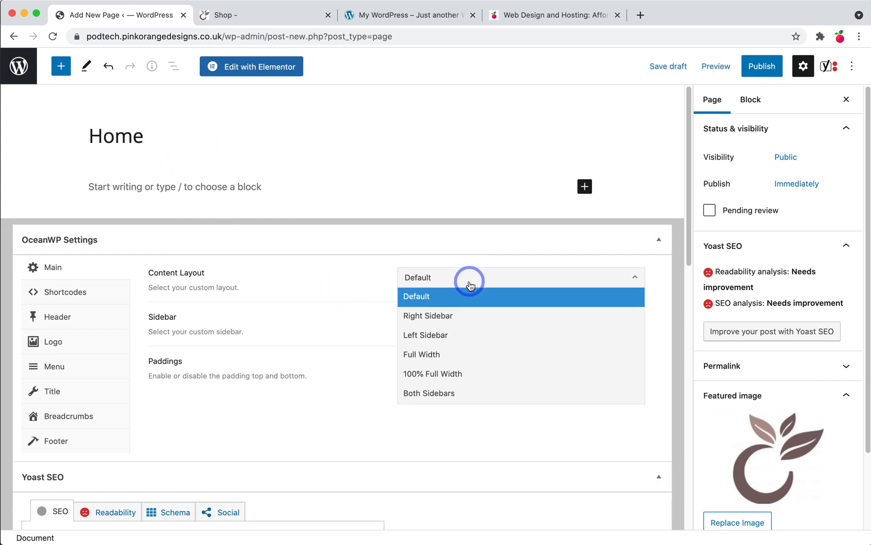
left_click(466, 374)
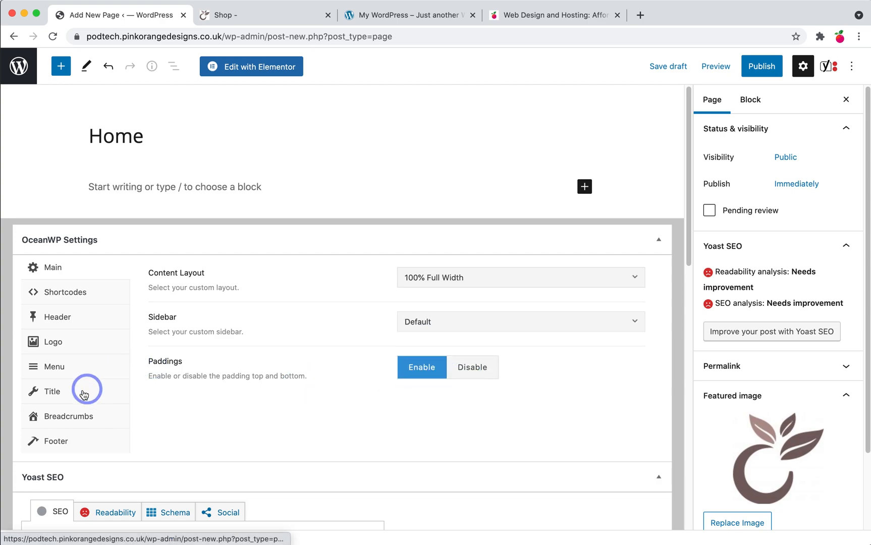
left_click(45, 392)
left_click(523, 278)
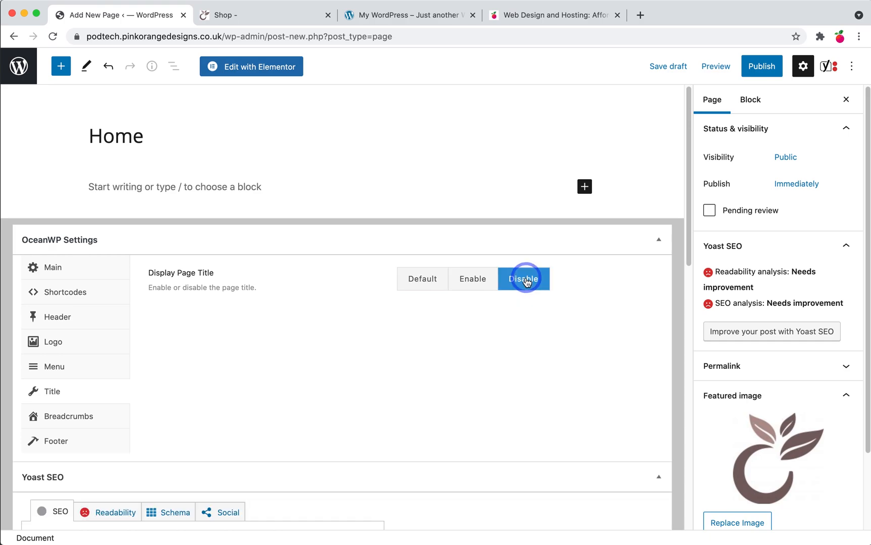
Step: Examine the title area on the live Shop page and review the Home page's Yoast SEO preview, title, slug and meta description fields
left_click(303, 19)
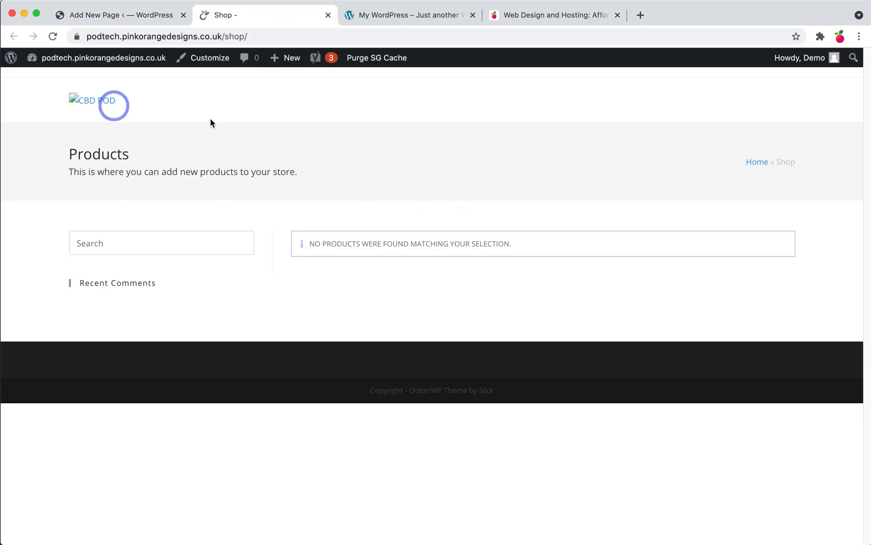
left_click(88, 15)
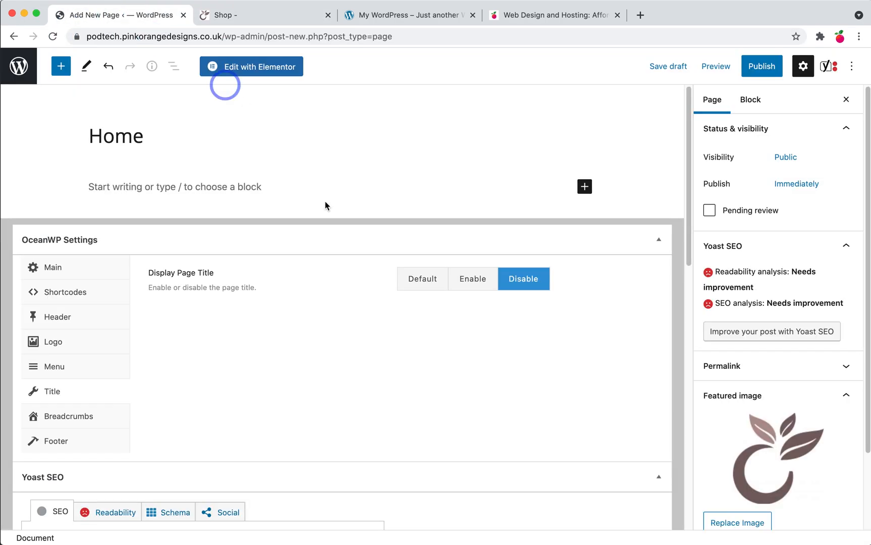
scroll(151, 434, "down", 5)
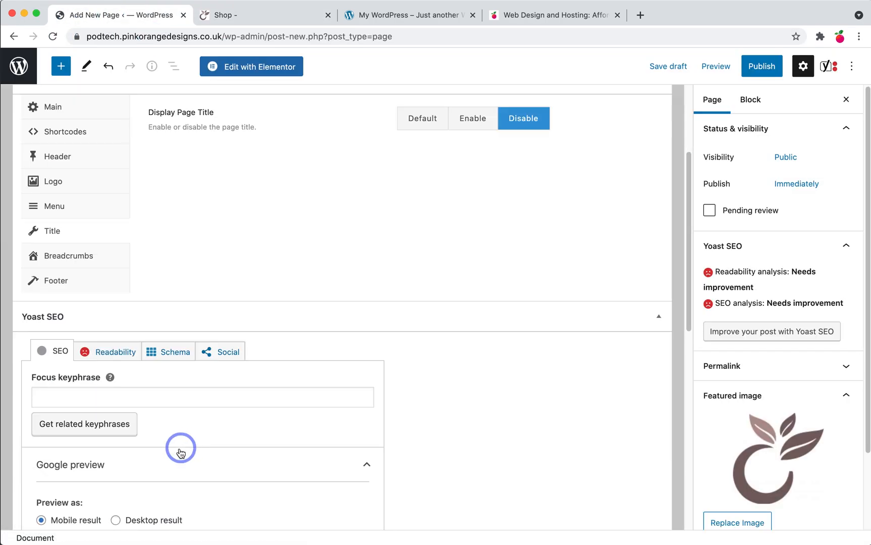
scroll(171, 419, "down", 3)
scroll(86, 424, "down", 4)
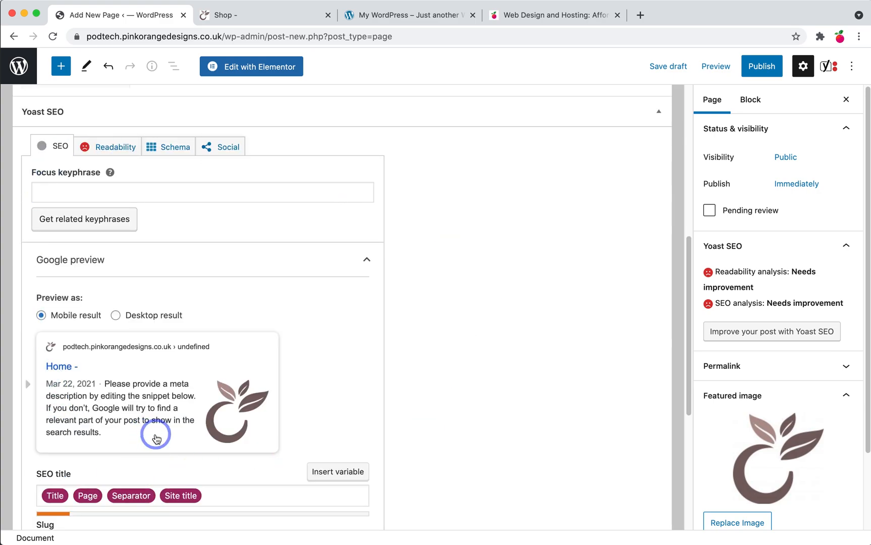
scroll(228, 444, "down", 4)
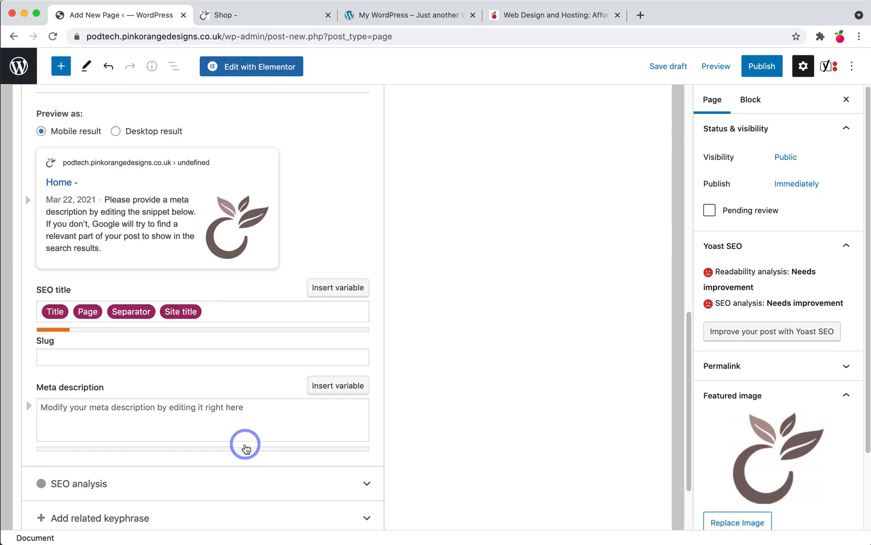
scroll(514, 483, "down", 2)
scroll(513, 484, "up", 10)
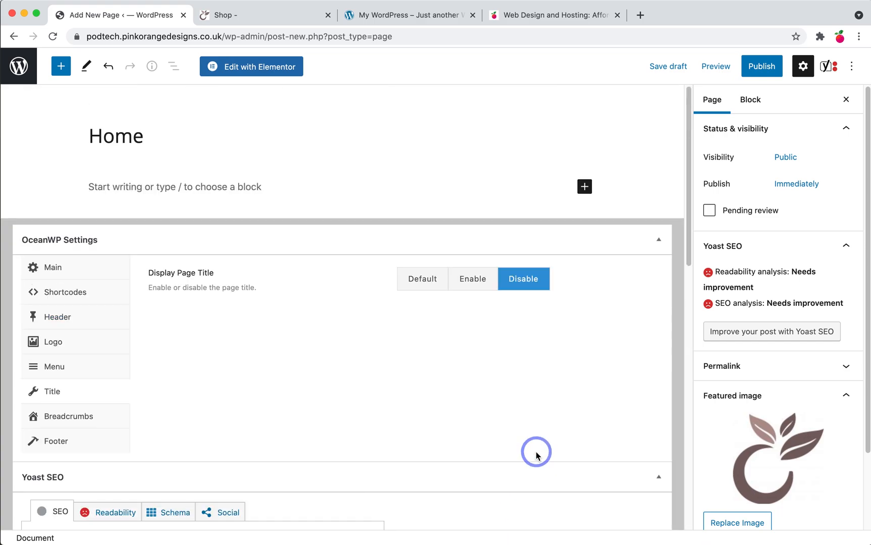
Step: Publish the Home page and view it live
left_click(766, 67)
left_click(766, 67)
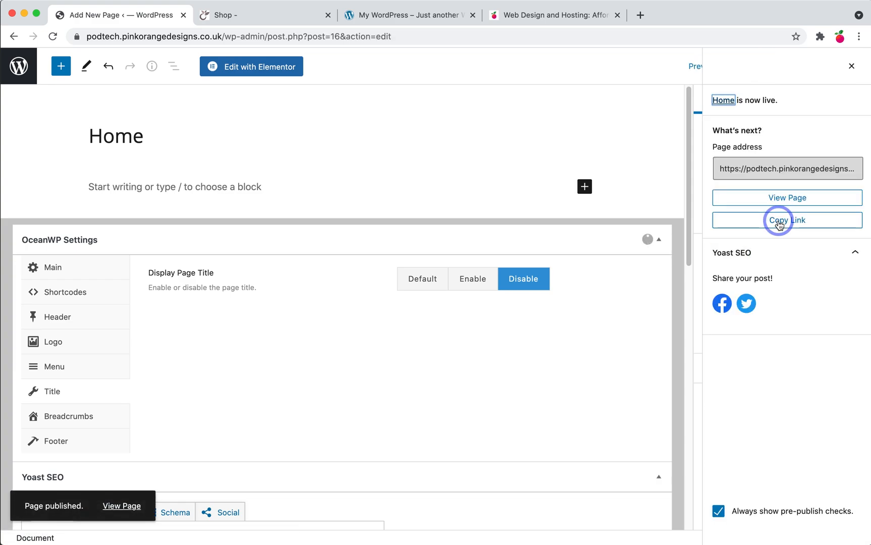
left_click(779, 198)
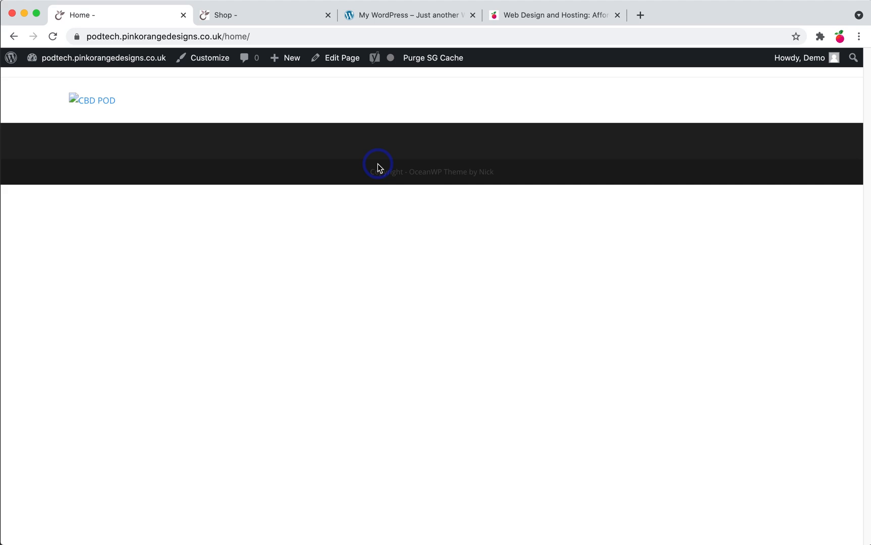
Step: Return to the WordPress dashboard and open the list of all site pages
left_click(13, 36)
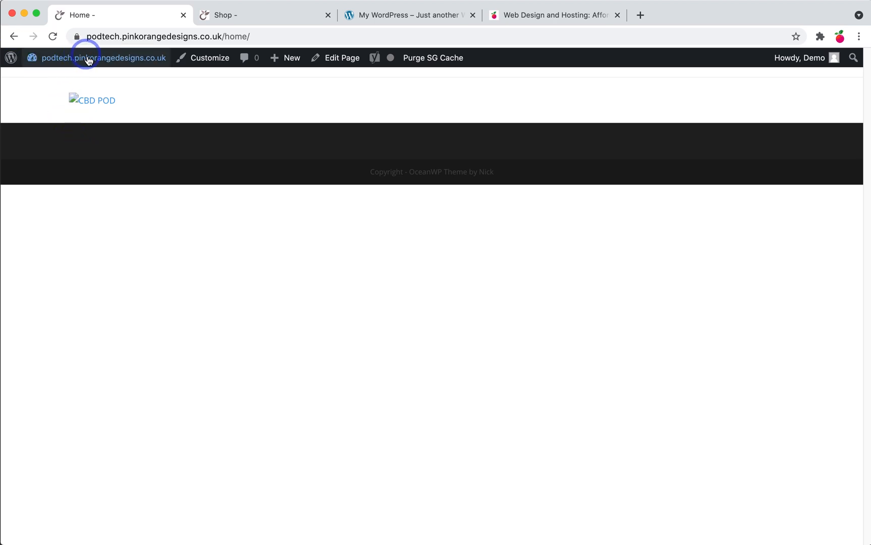
mouse_move(94, 59)
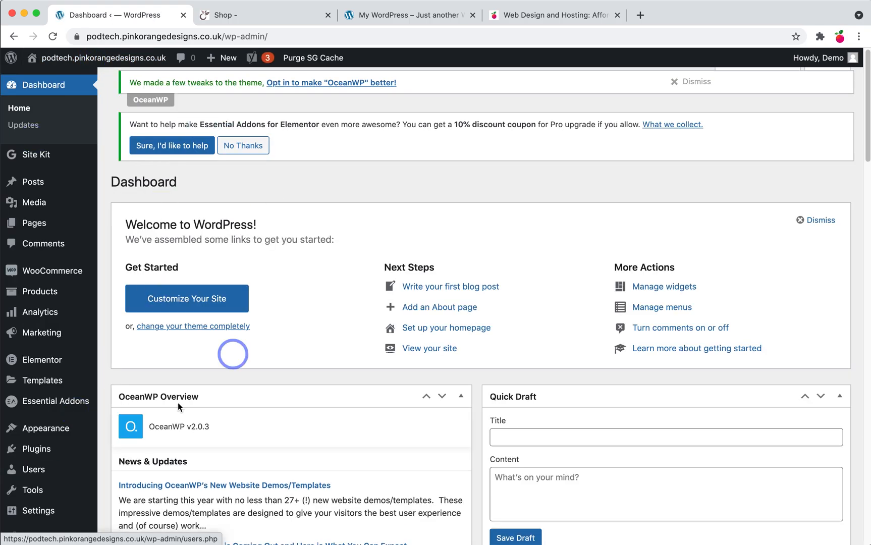
left_click(42, 225)
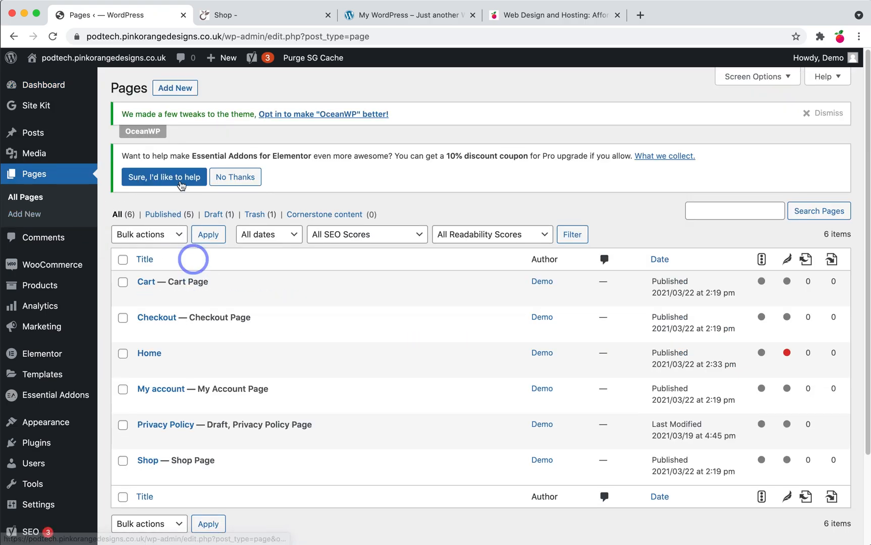
Step: Switch to Photoshop to check the header navigation items in Layout.psd, and return to the Pages list in Chrome
key("ctrl+Up")
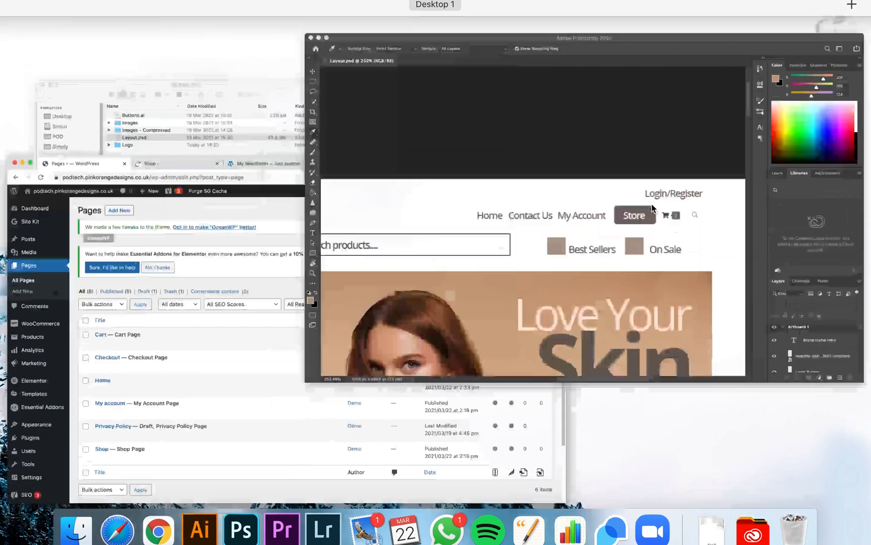
left_click(652, 205)
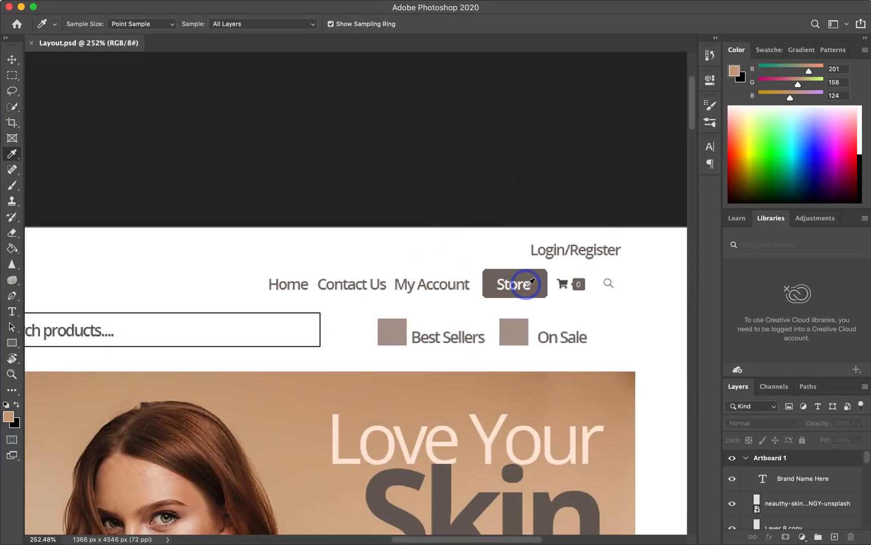
key("ctrl+Up")
left_click(194, 192)
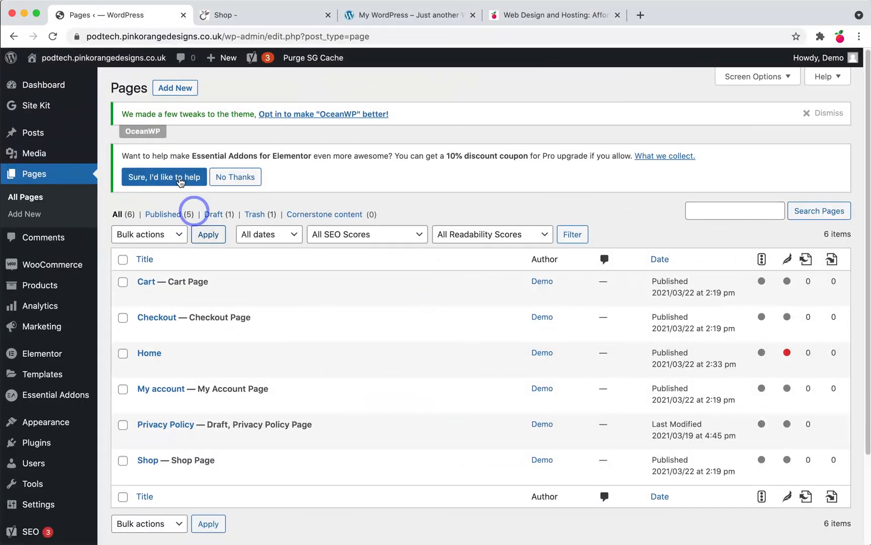
Step: Start another new page and title it "Contact Us"
left_click(177, 89)
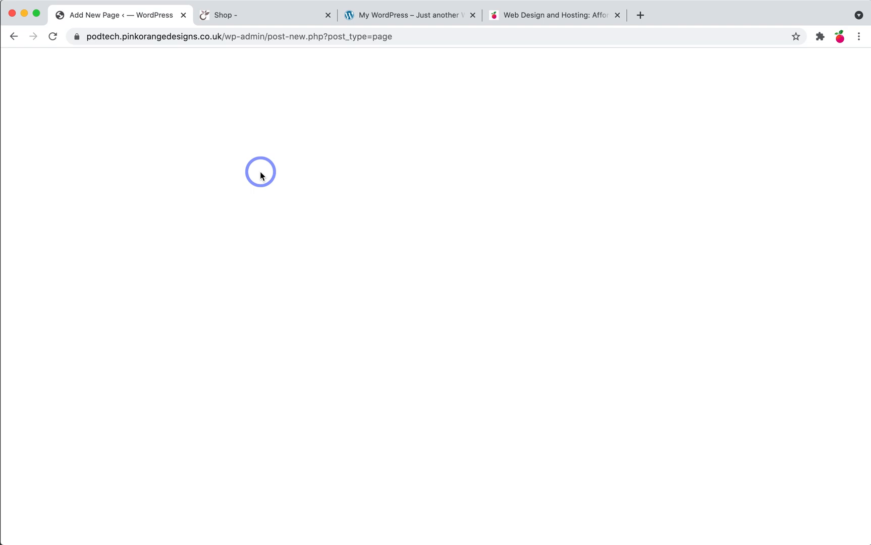
left_click(251, 136)
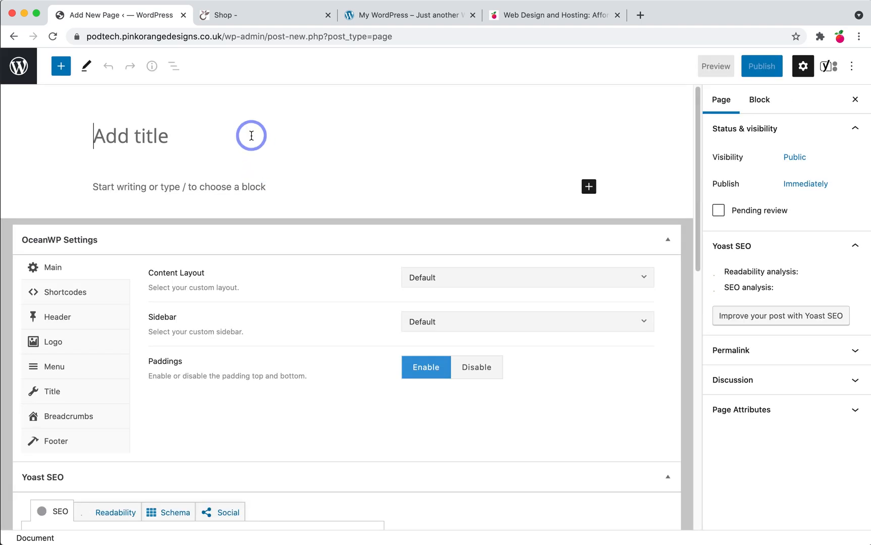
type("Contact ")
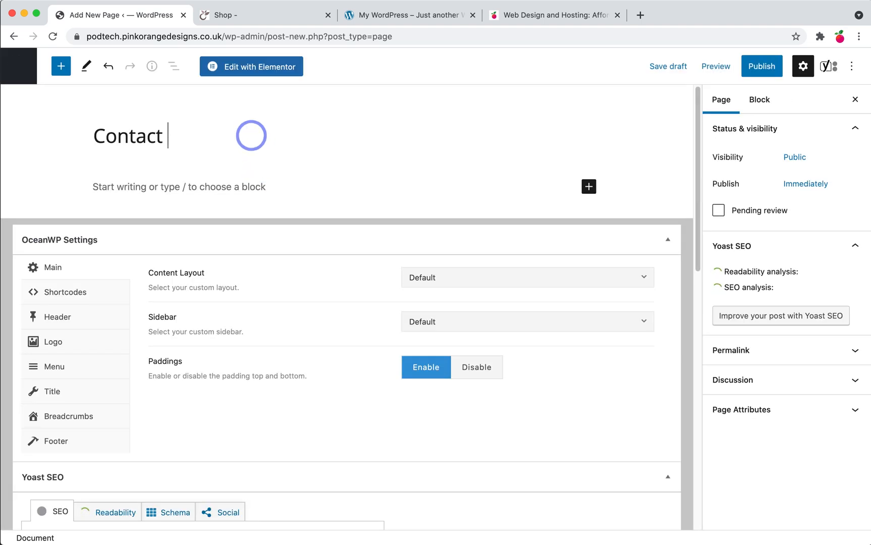
type("Us")
Step: Set the Contact Us page's content layout to 100% Full Width and disable its page title display
left_click(460, 281)
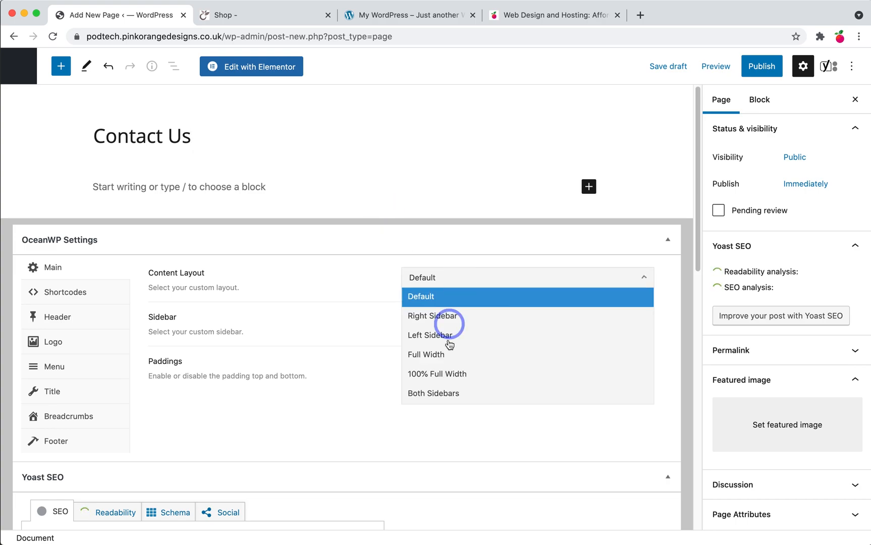
left_click(443, 372)
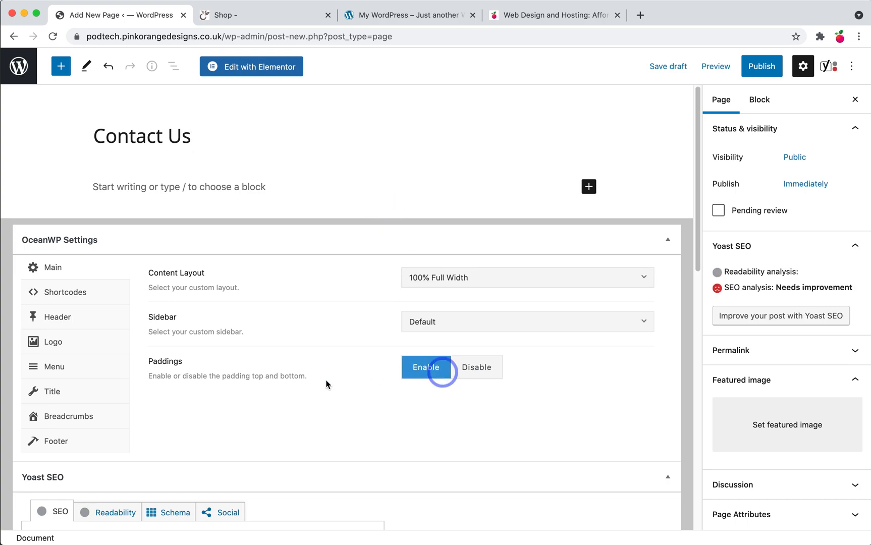
left_click(72, 400)
left_click(528, 280)
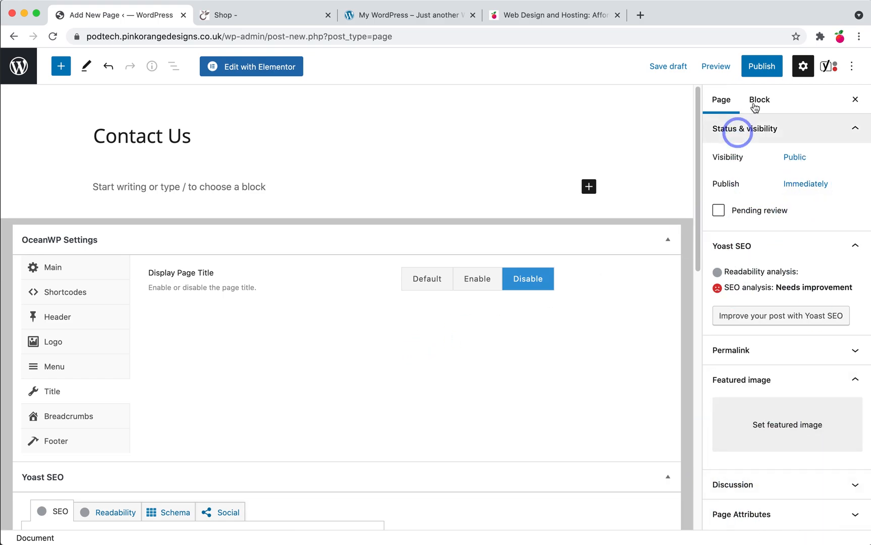
Step: Publish the Contact Us page and return to the Pages list
left_click(761, 66)
left_click(765, 70)
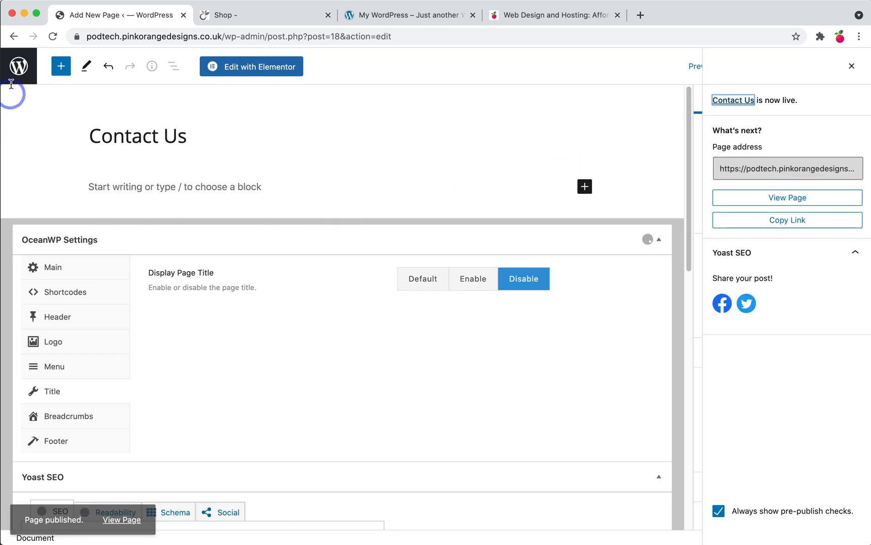
left_click(19, 67)
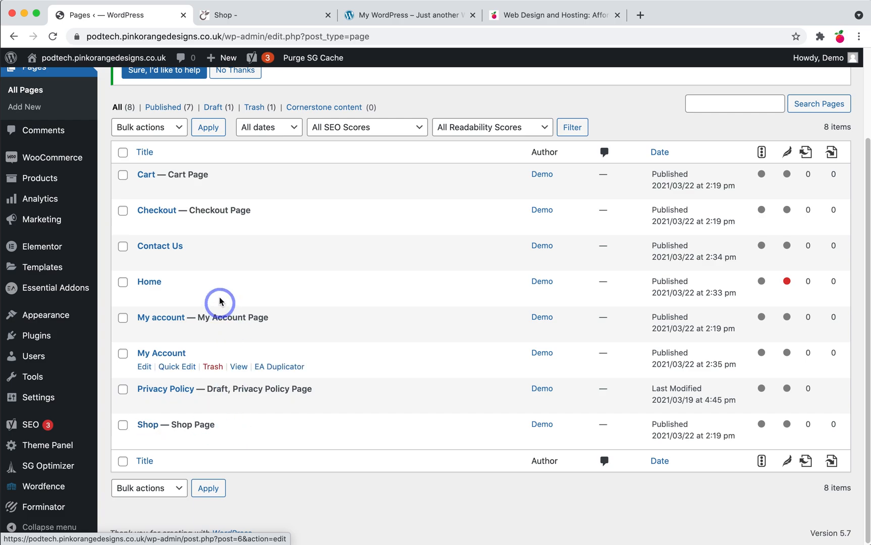
Step: Start another new page and title it "Store"
scroll(220, 302, "up", 5)
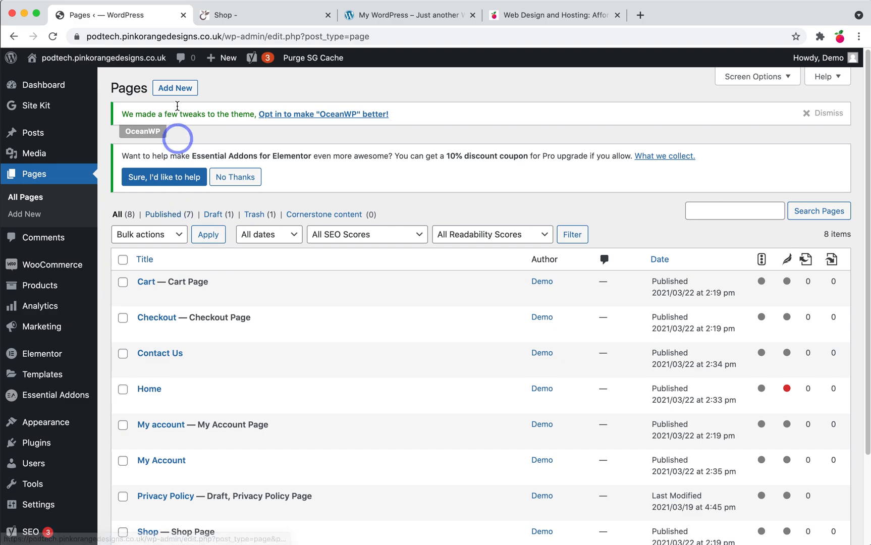
left_click(177, 87)
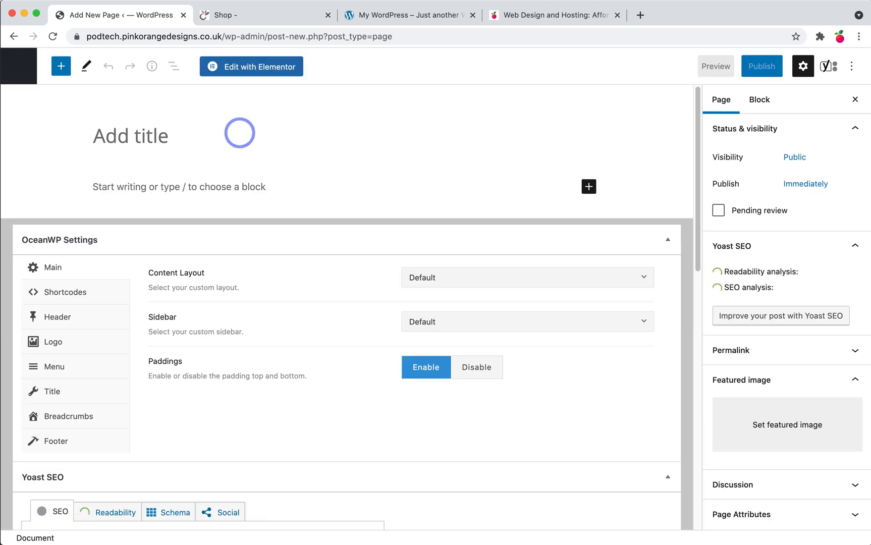
type("Store")
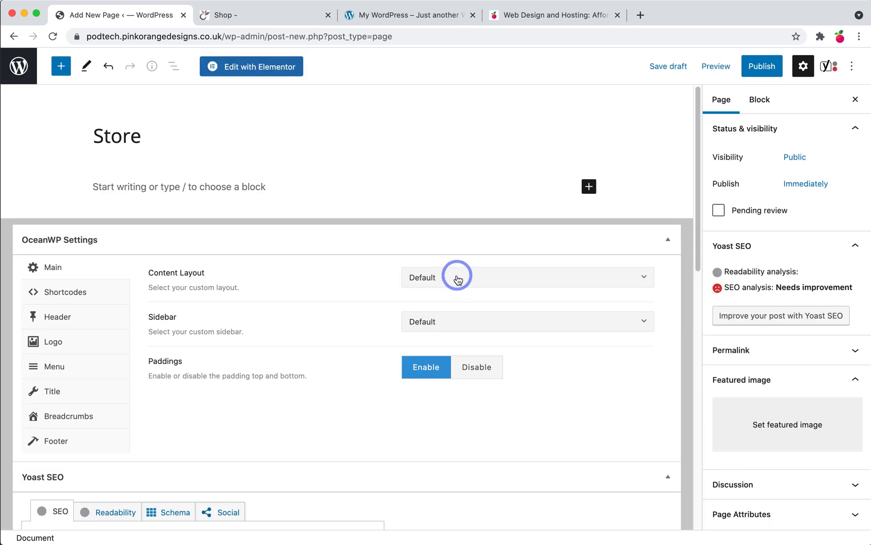
Step: Set the Store page's content layout to 100% Full Width and disable its page title display
left_click(458, 279)
left_click(433, 379)
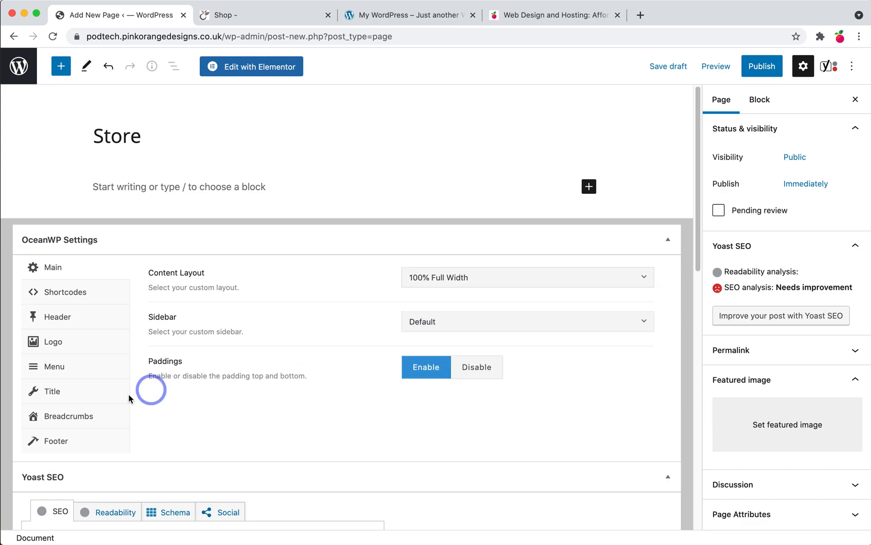
left_click(74, 399)
left_click(540, 282)
Step: Publish the Store page and return to the Pages list
left_click(773, 65)
left_click(776, 65)
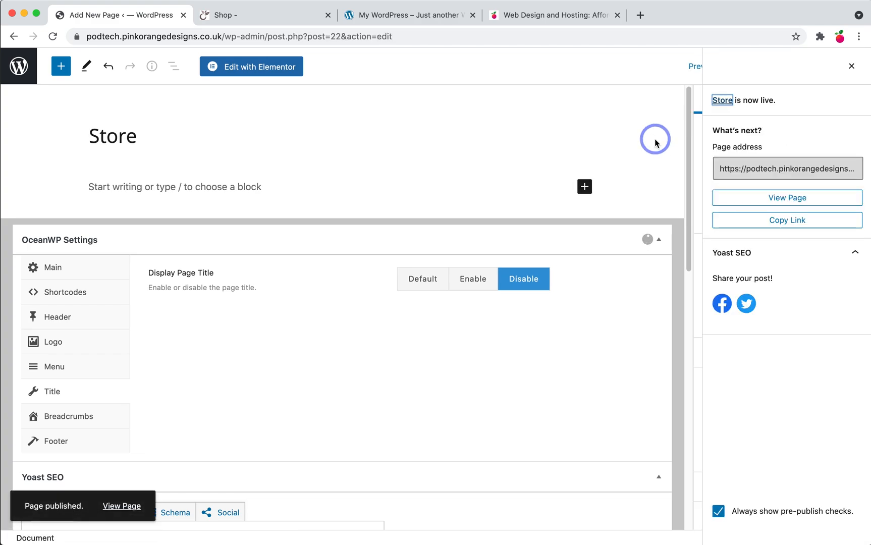
left_click(26, 74)
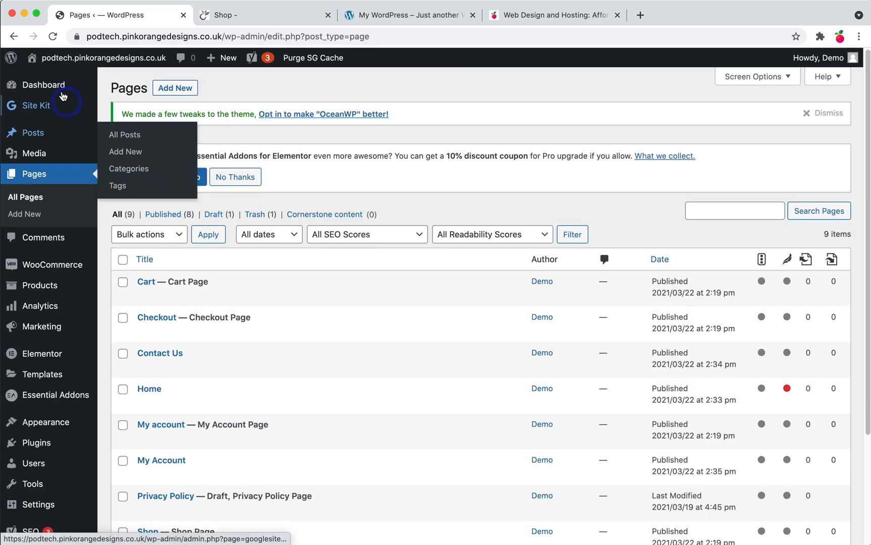
mouse_move(28, 59)
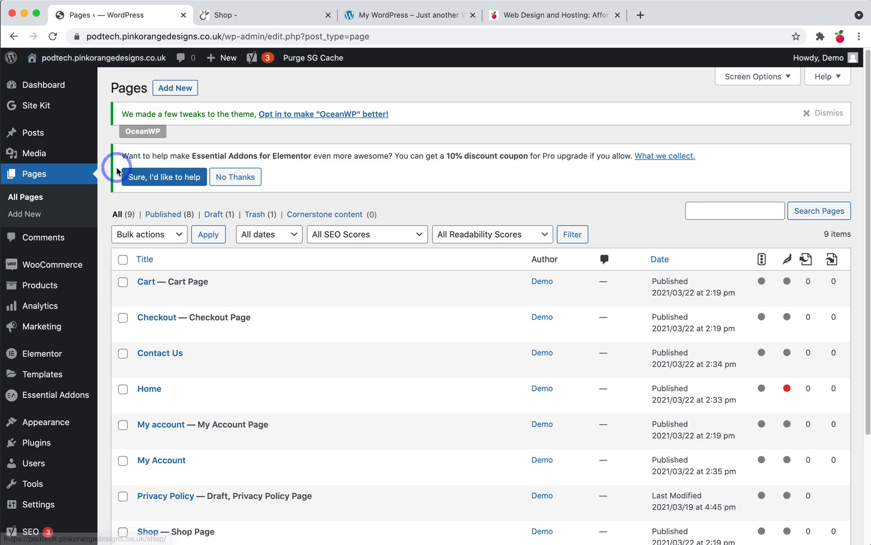
Step: Open the site's General Settings and set the site title to "CBD POD" and the tagline to "E-Store"
scroll(107, 223, "down", 3)
scroll(94, 249, "down", 2)
mouse_move(39, 370)
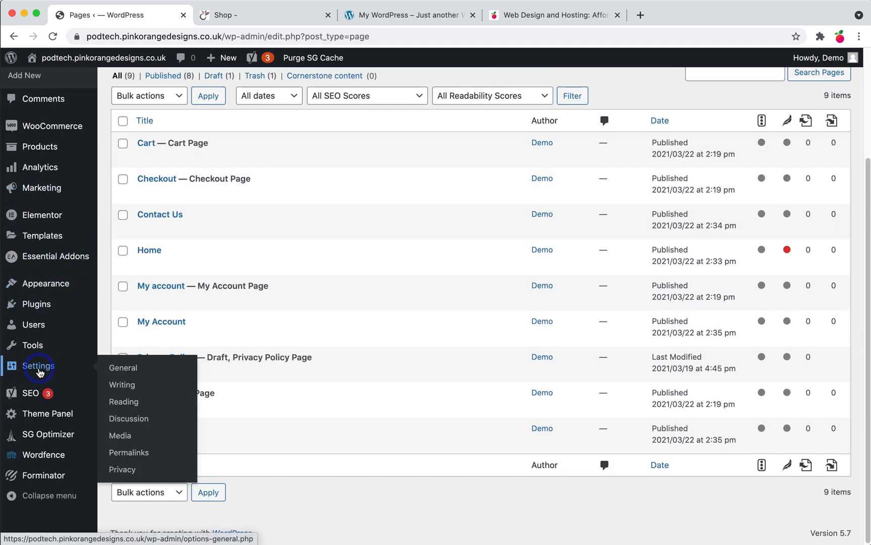
left_click(40, 372)
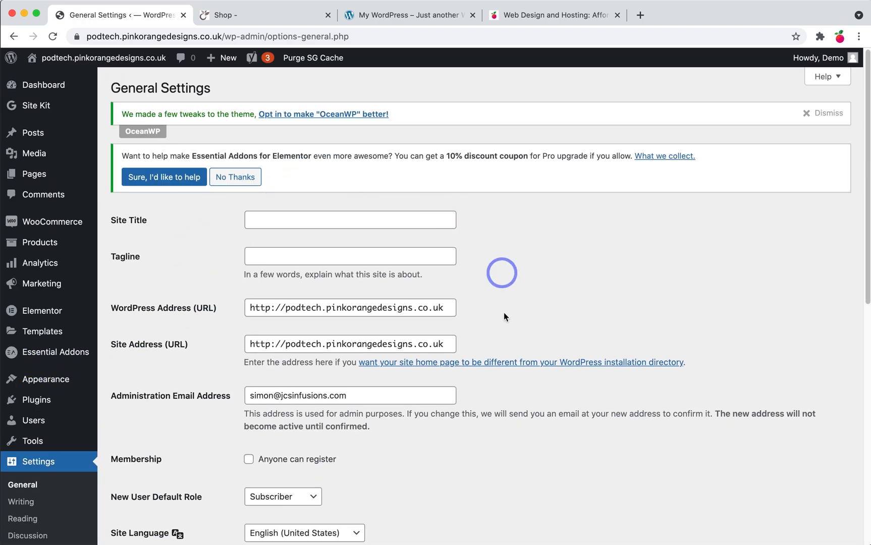
left_click(259, 219)
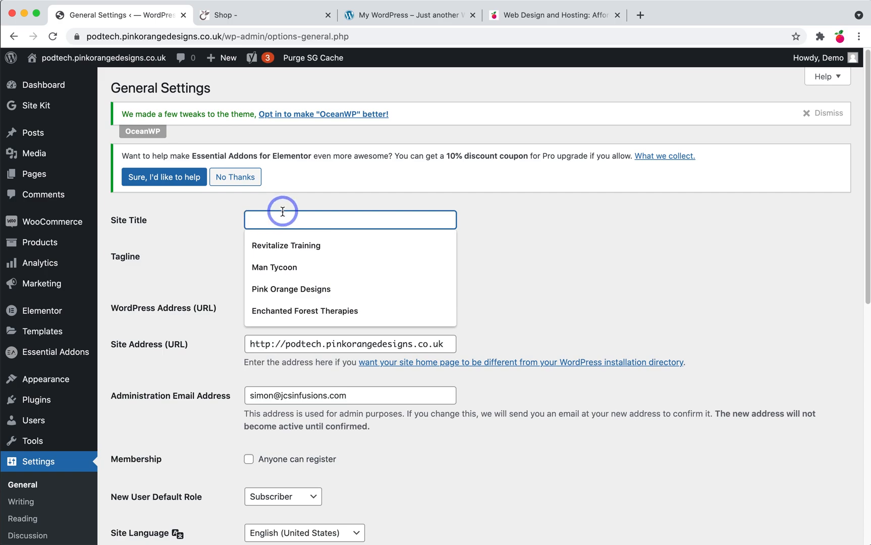
type("CBD POD")
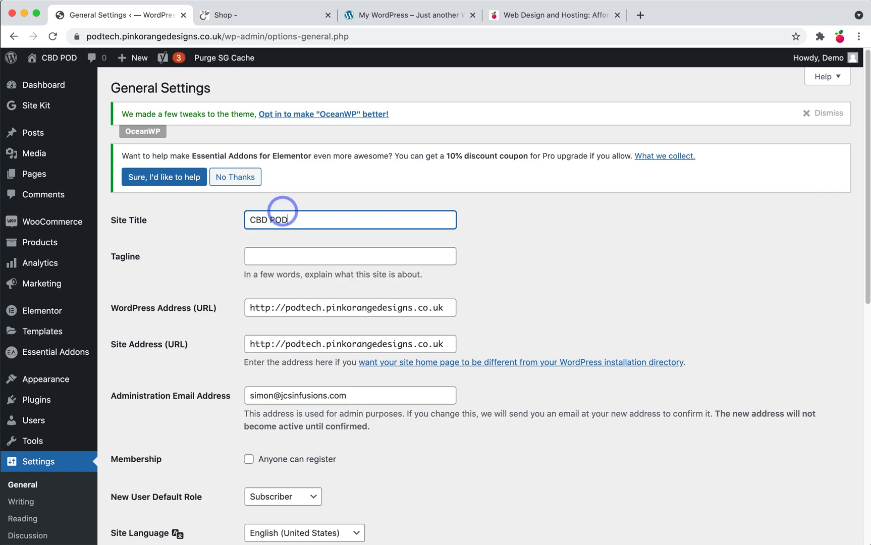
left_click(286, 256)
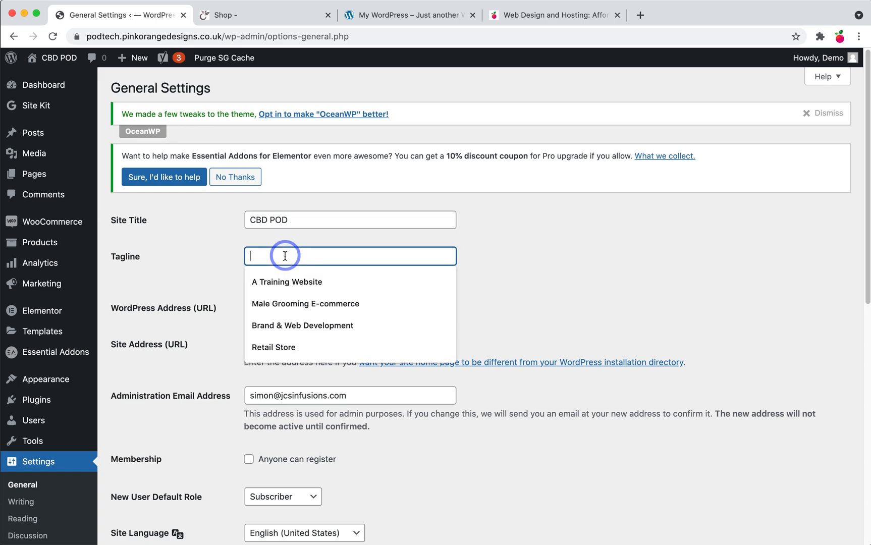
type("E-")
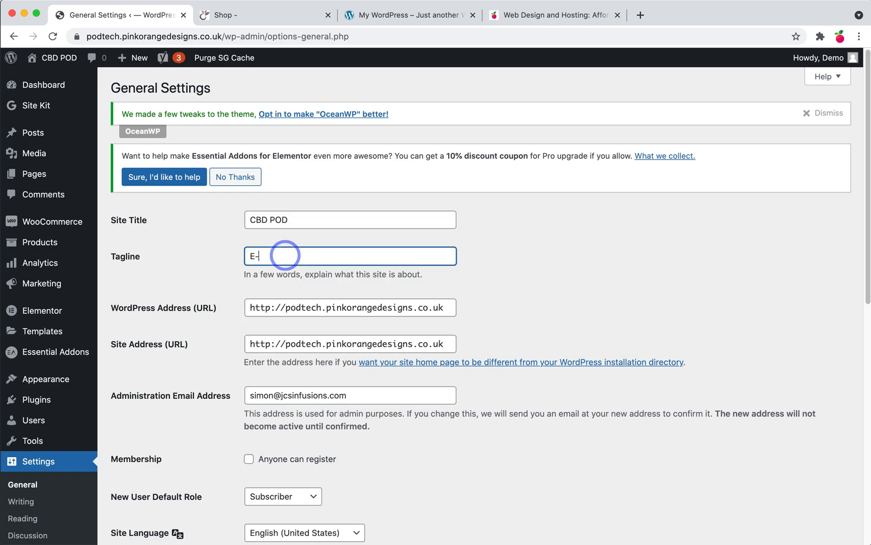
type("Store")
left_click(569, 224)
mouse_move(60, 66)
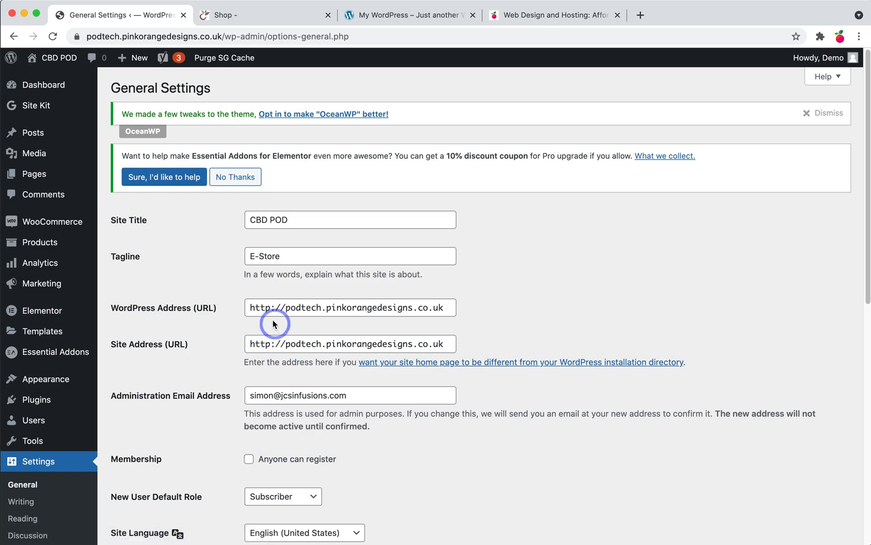
Step: Change the WordPress Address and Site Address URLs to https and save the general settings
left_click_drag(251, 308, 267, 306)
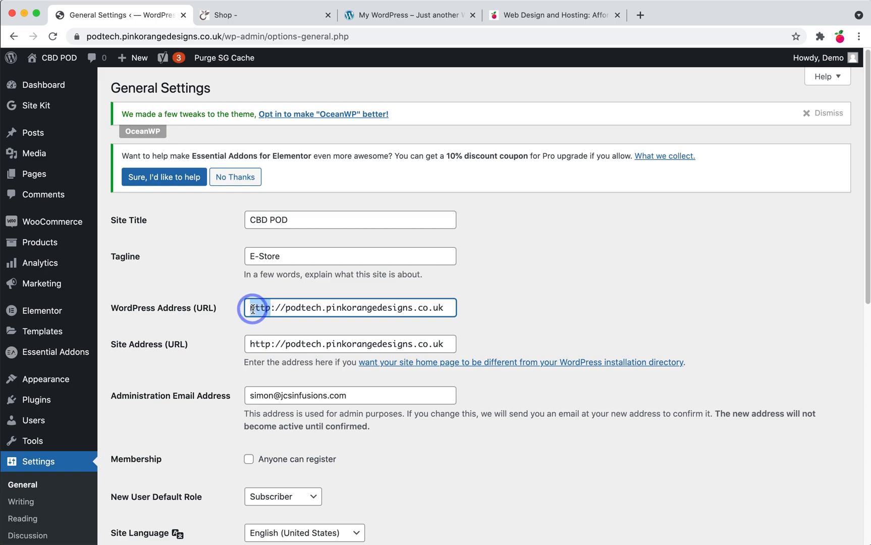
left_click(272, 311)
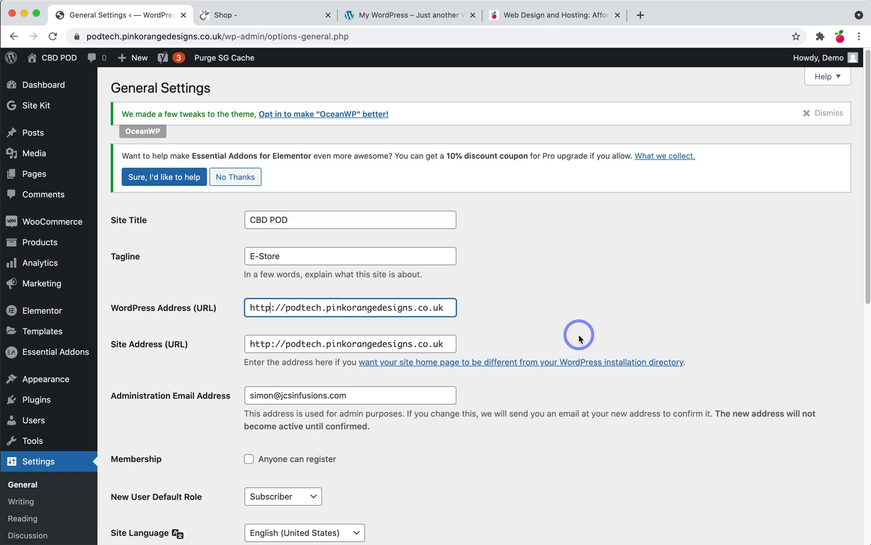
type("s")
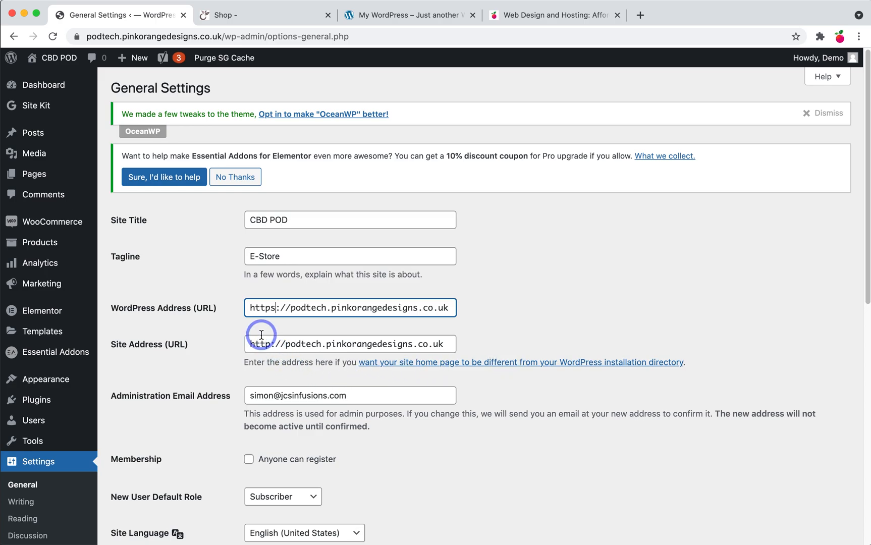
left_click(271, 345)
type("s")
scroll(408, 472, "down", 3)
scroll(408, 475, "down", 10)
left_click(161, 483)
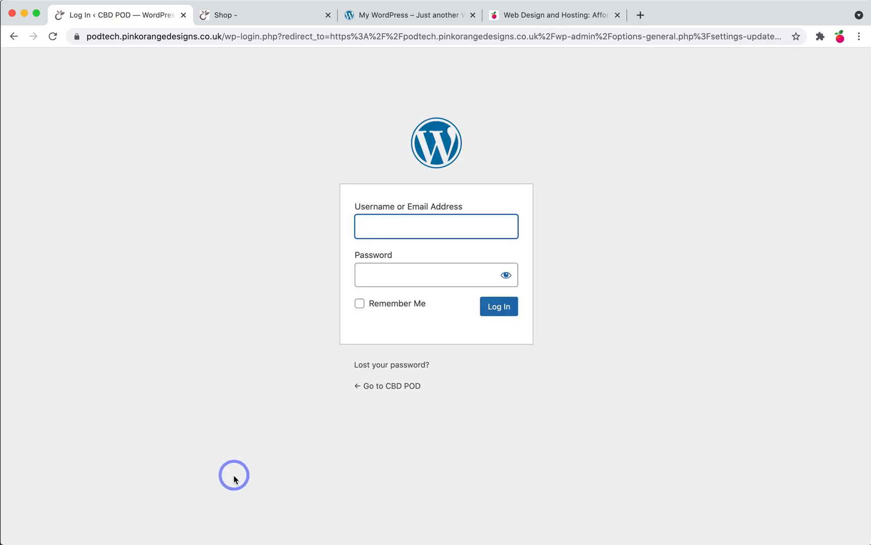
Step: Check the login page's full address for https and log back in with the account username and password
left_click(110, 40)
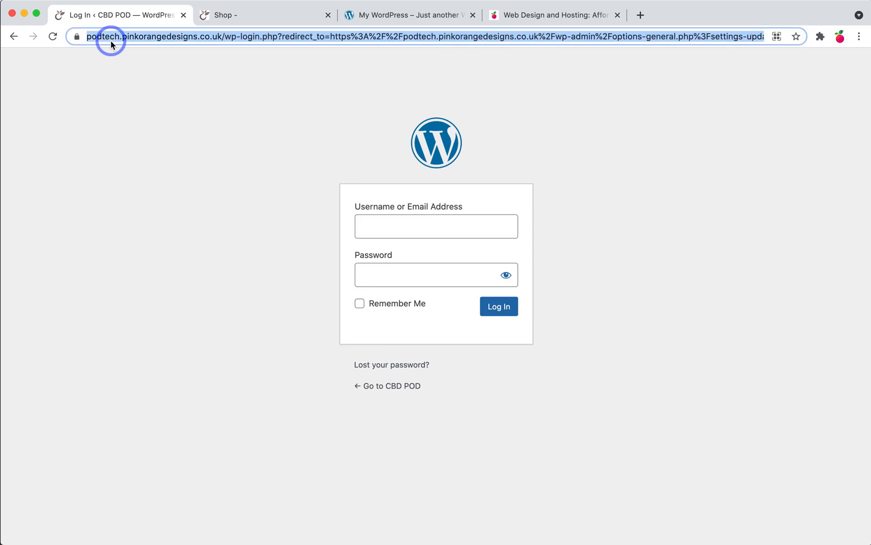
key("Left")
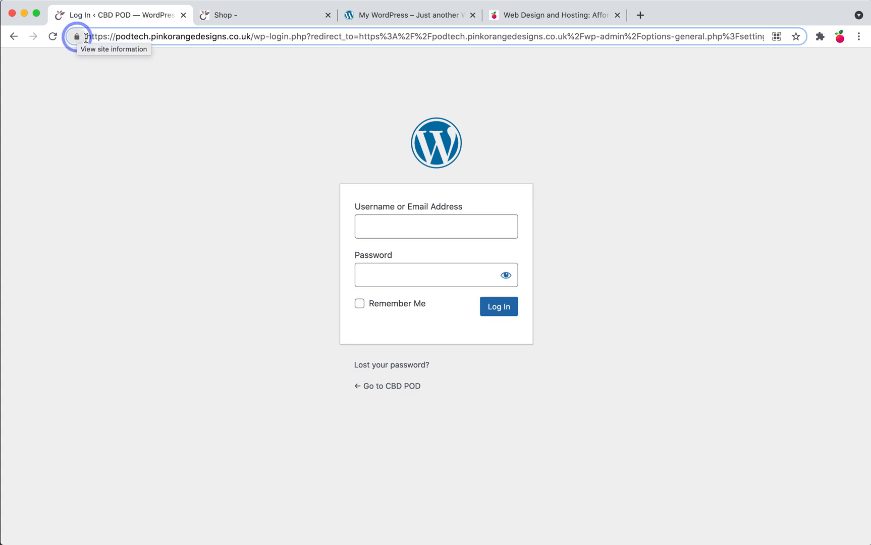
left_click(398, 226)
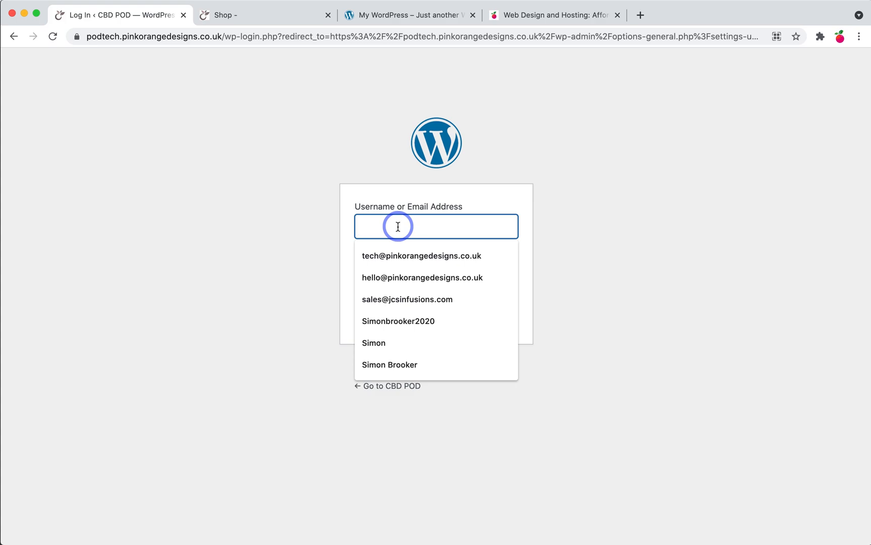
type("Demo")
key("Tab")
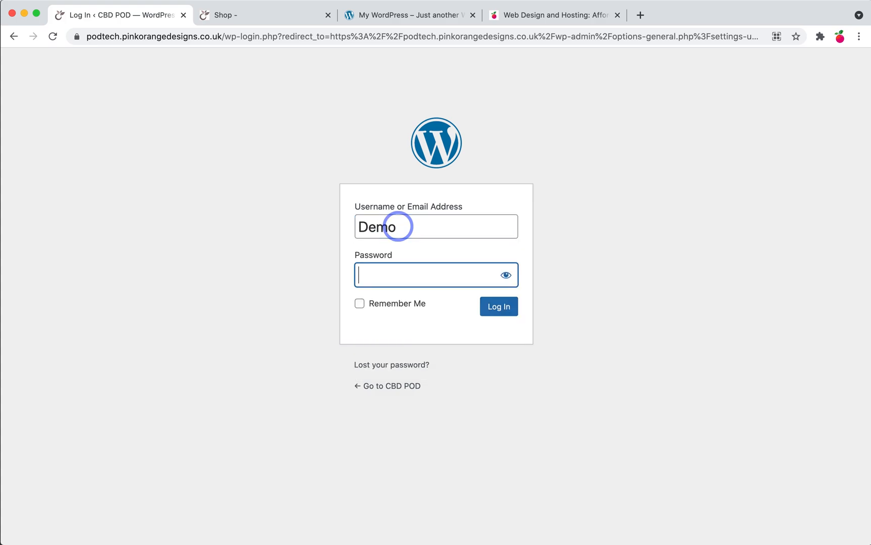
type("*********")
key("Return")
Step: Load podtech.pinkorangedesigns.co.uk in an incognito window, inspect its connection security, and close the window
key("super+shift+n")
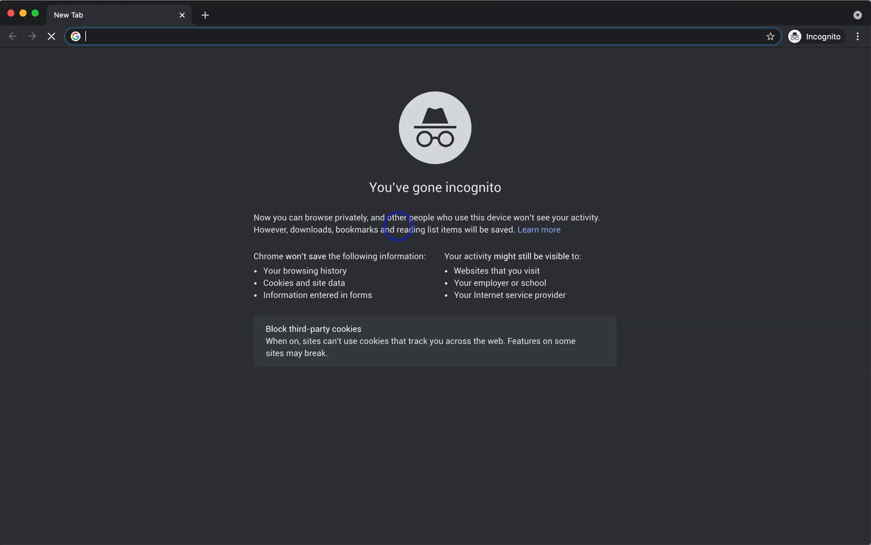
type("podtech.pinkorangedesigns.co.uk")
key("Return")
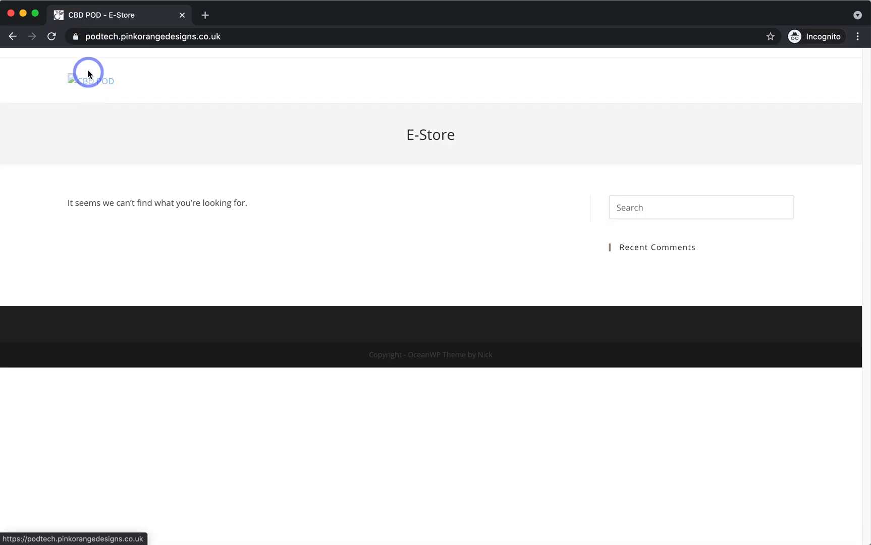
left_click(75, 35)
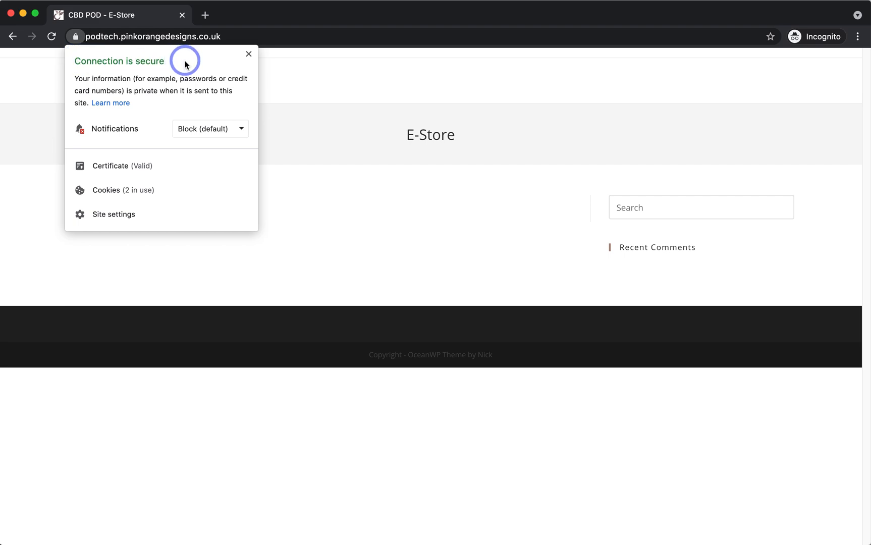
left_click(11, 14)
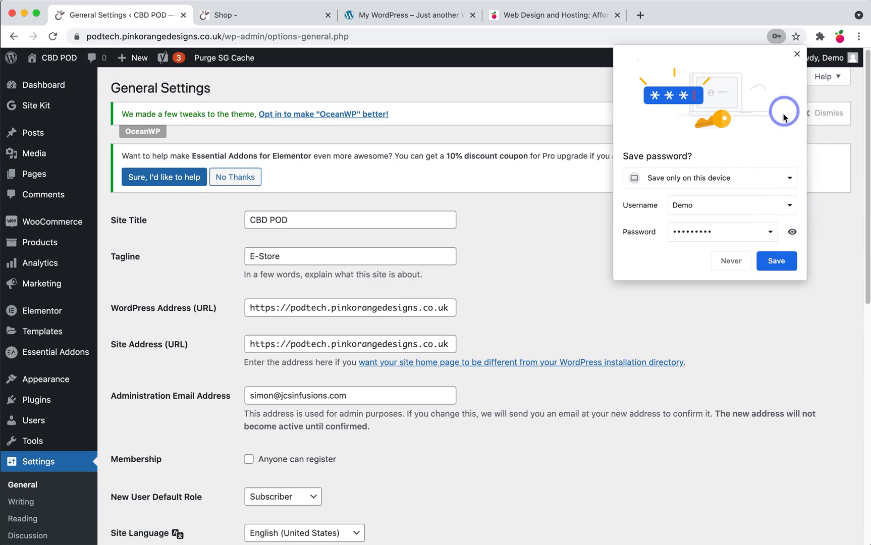
Step: Decline saving the login password, set New User Default Role to Customer, and save the general settings
left_click(732, 261)
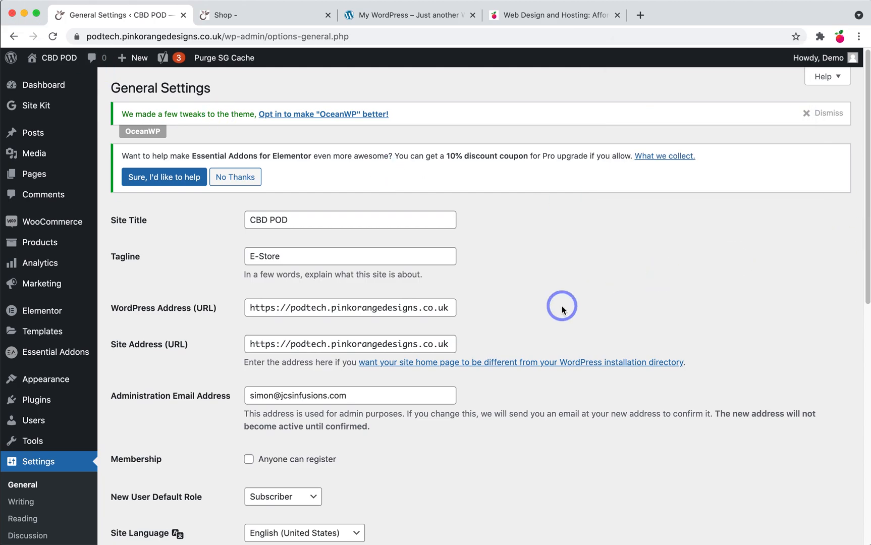
scroll(439, 309, "down", 5)
scroll(388, 318, "up", 2)
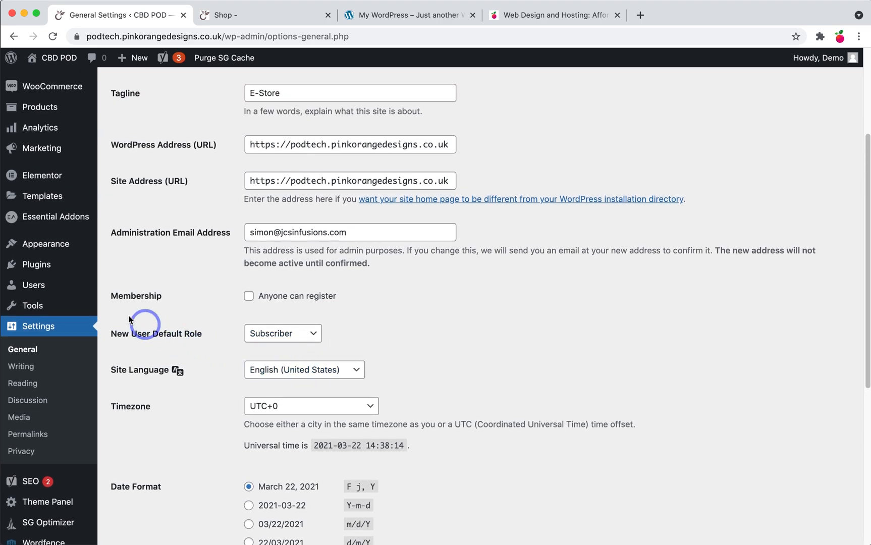
left_click(282, 340)
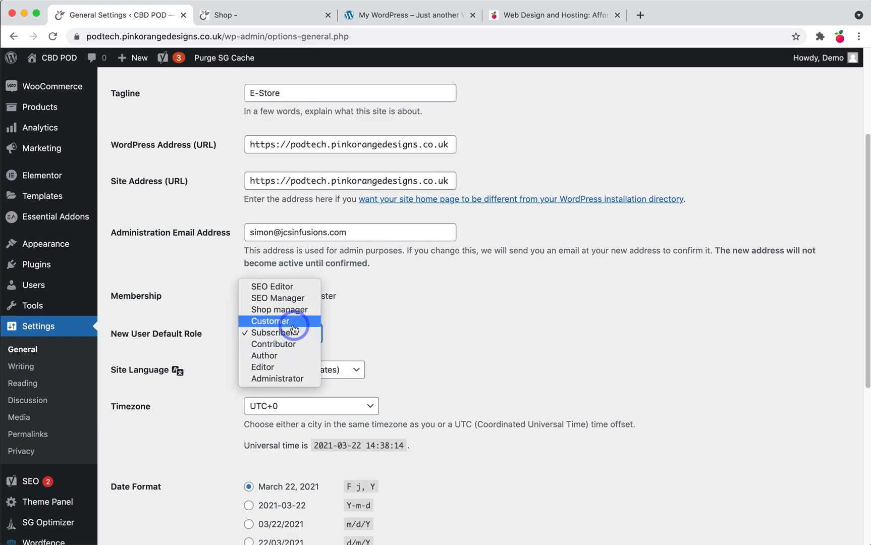
left_click(275, 322)
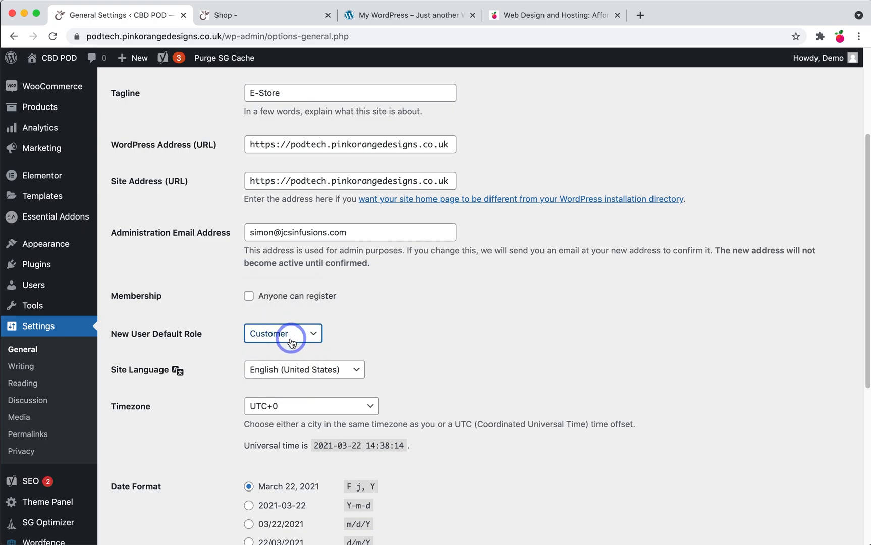
scroll(286, 344, "down", 3)
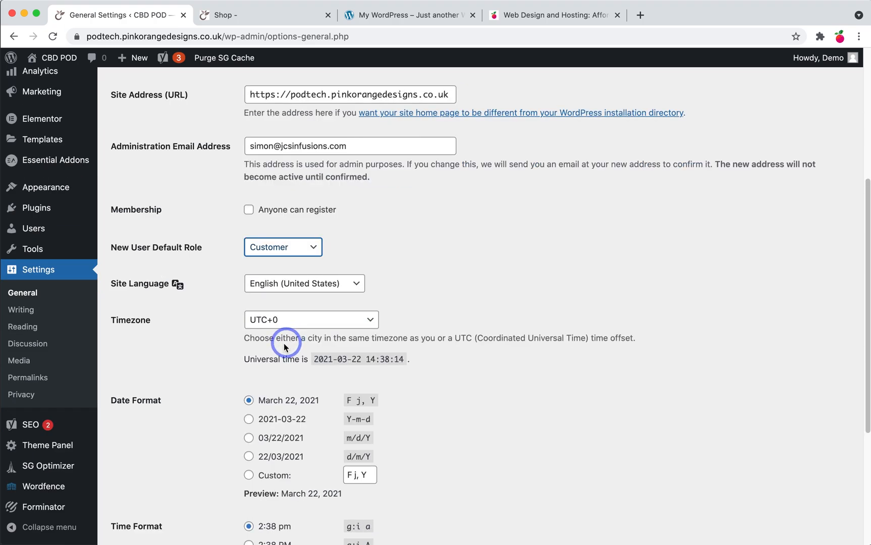
left_click(282, 244)
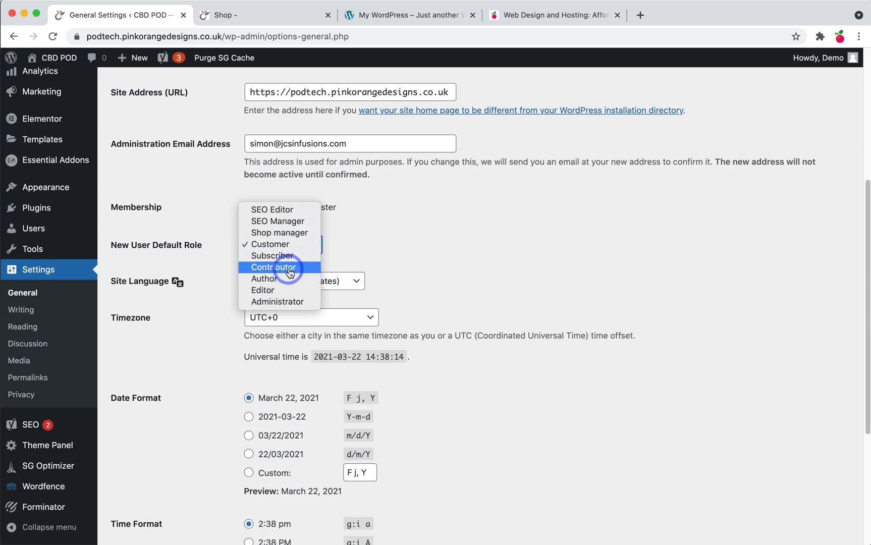
left_click(412, 238)
scroll(337, 304, "down", 7)
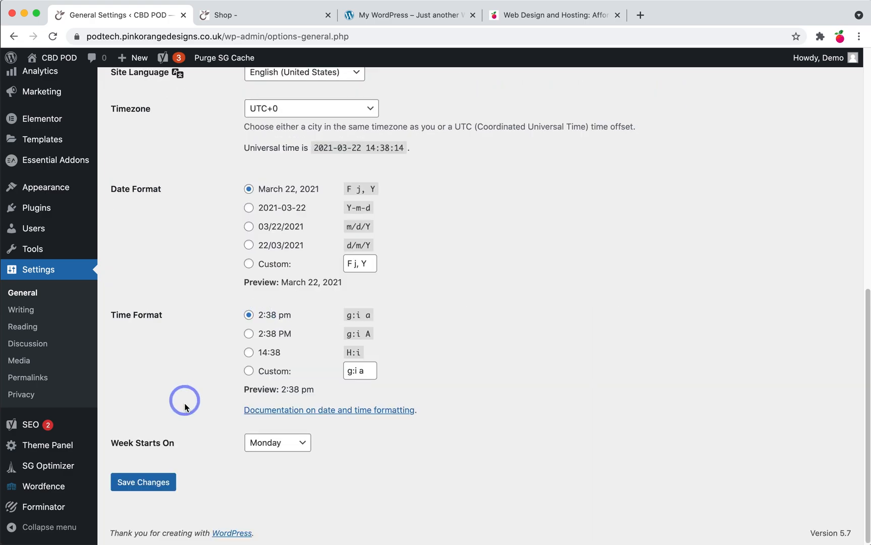
left_click(159, 488)
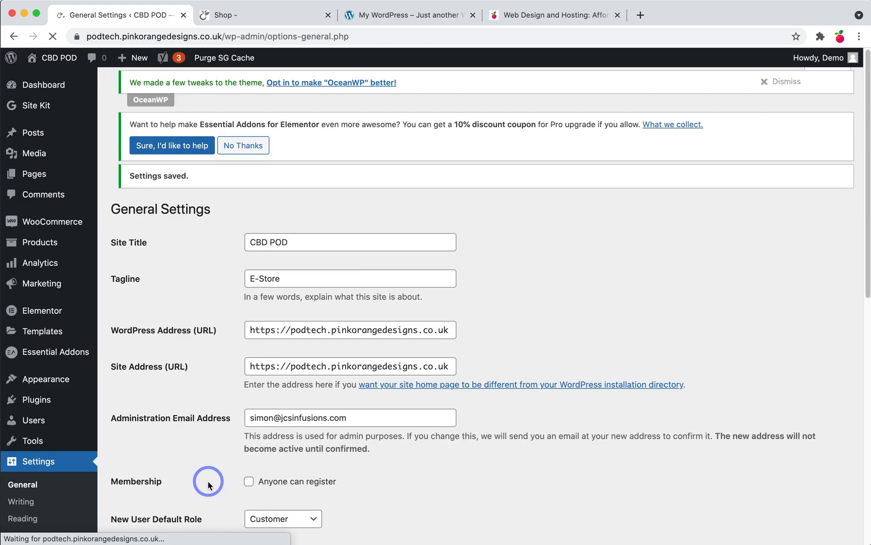
Step: Review the timezone and date options in the general settings and the options in Writing Settings
scroll(212, 449, "down", 8)
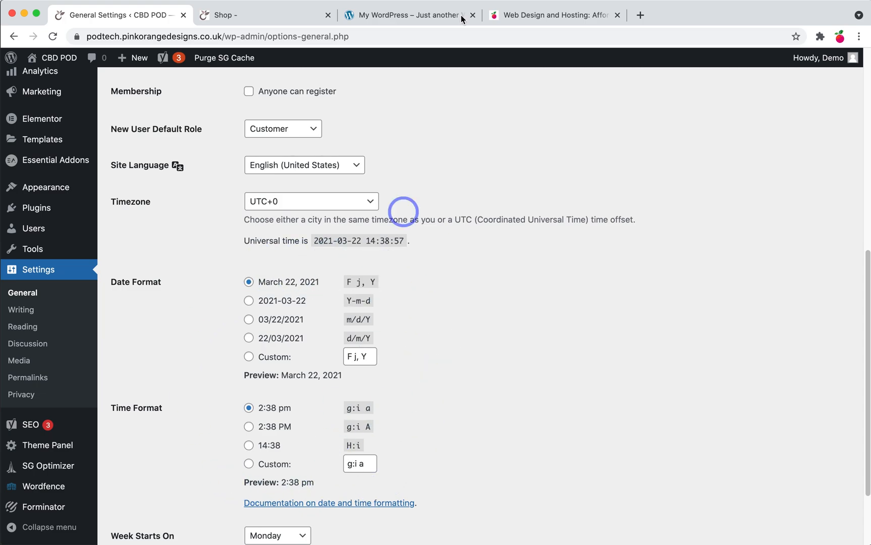
mouse_move(485, 4)
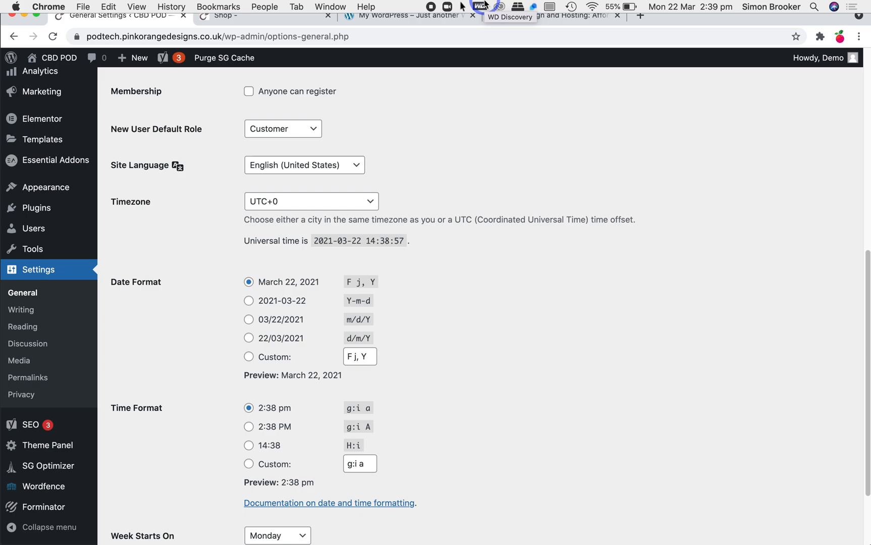
left_click(20, 311)
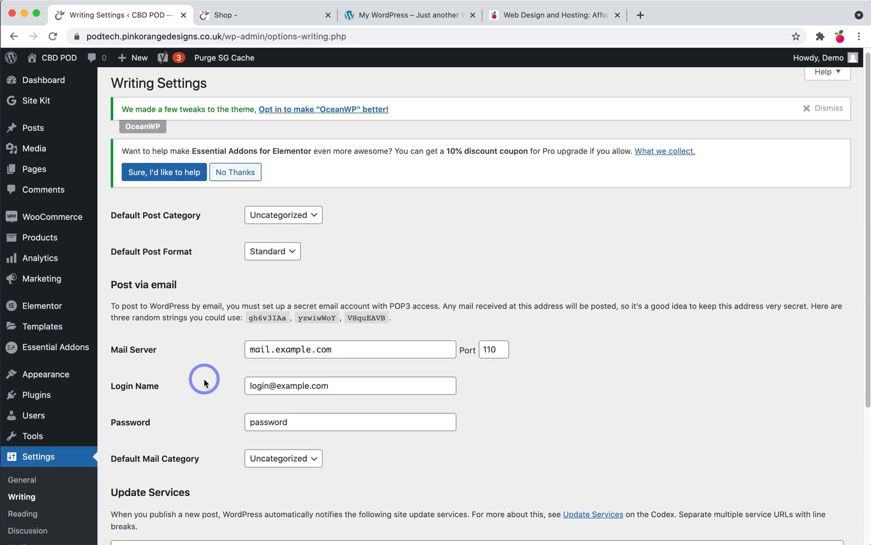
scroll(205, 379, "down", 1)
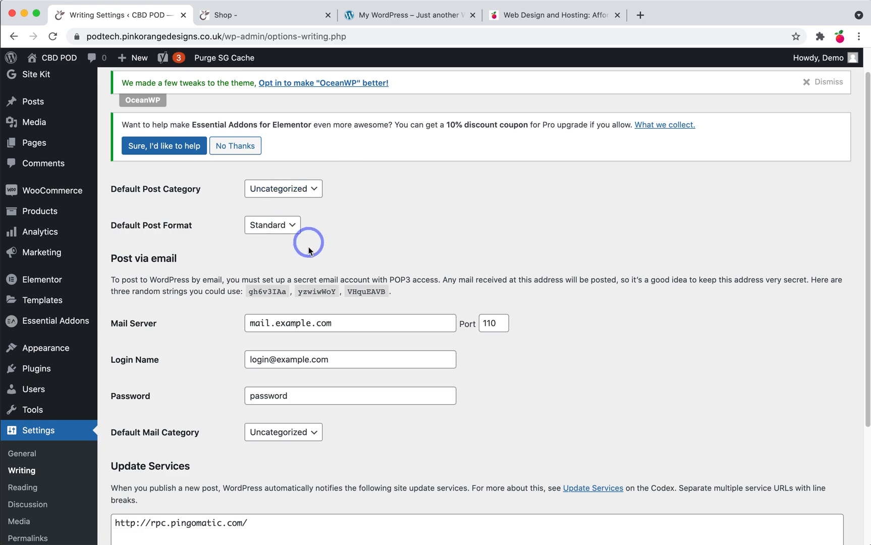
scroll(308, 237, "down", 6)
scroll(309, 251, "up", 4)
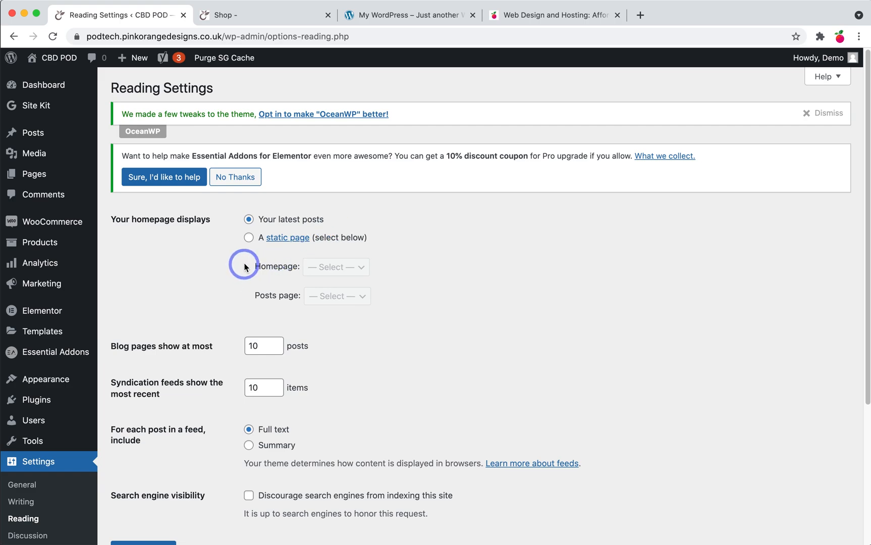
Step: Set the homepage to display a static page, choose Home as the homepage, and save the reading settings
left_click(249, 238)
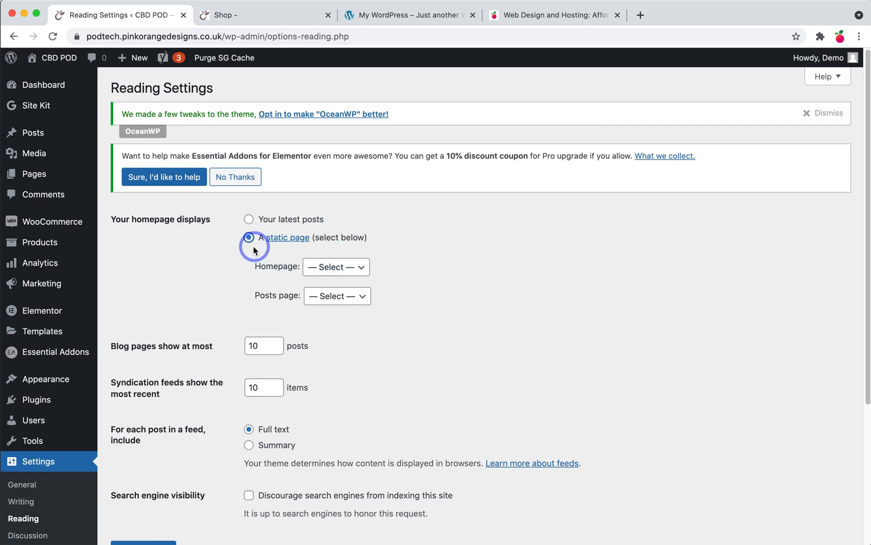
left_click(348, 268)
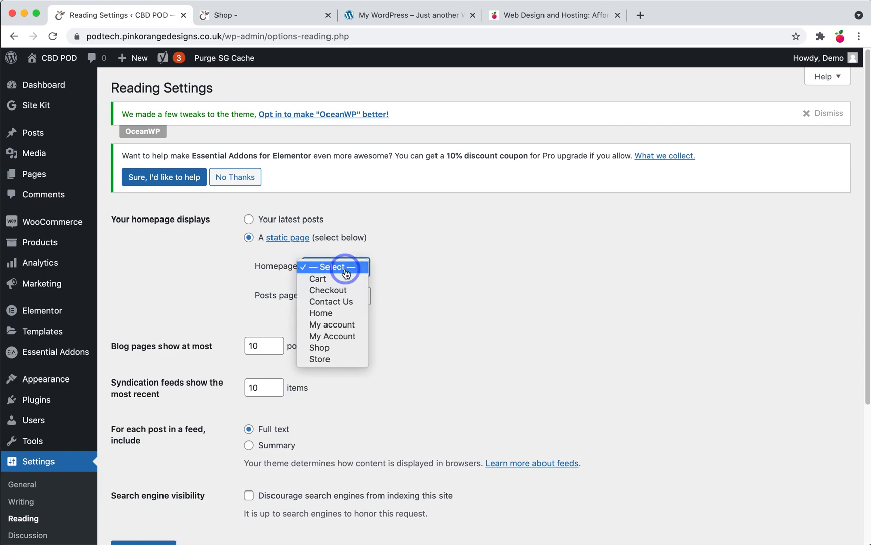
left_click(343, 313)
scroll(389, 360, "down", 3)
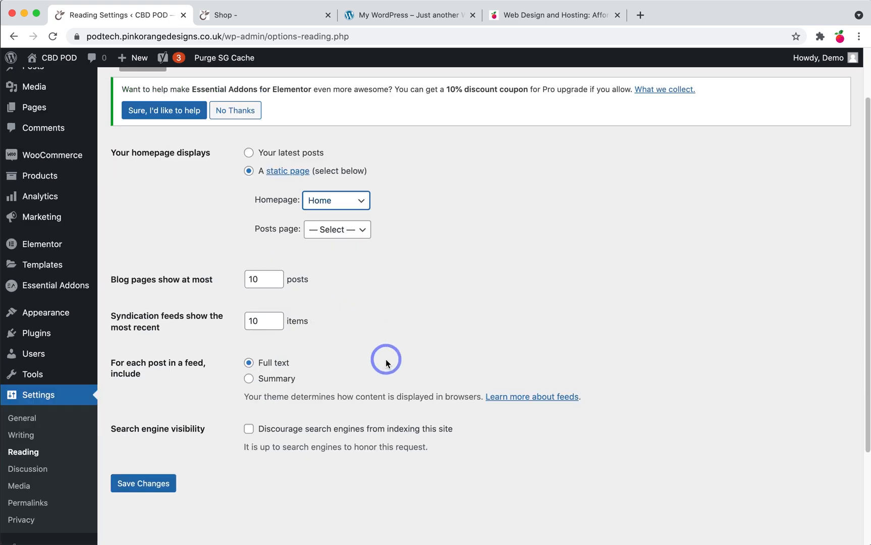
left_click(148, 485)
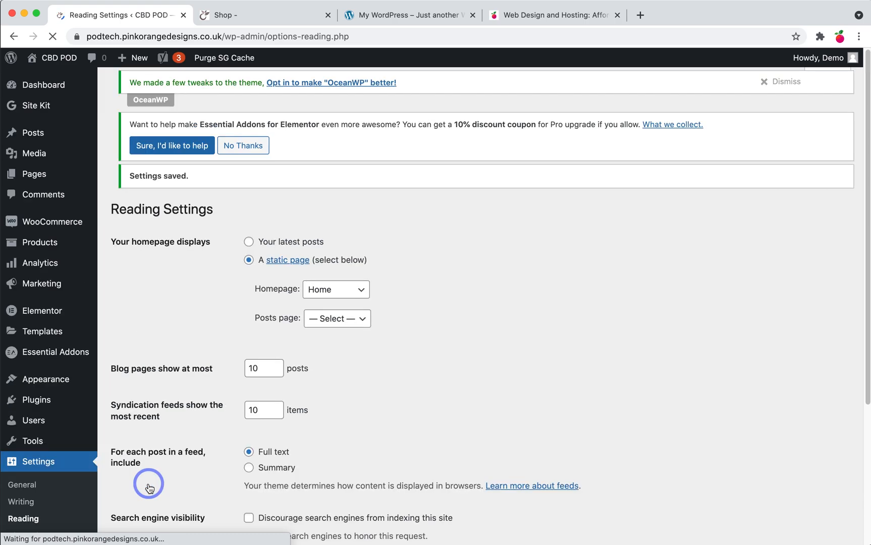
Step: In Discussion Settings, disallow comments on new posts and require users to be registered and logged in to comment
scroll(54, 454, "down", 5)
left_click(14, 349)
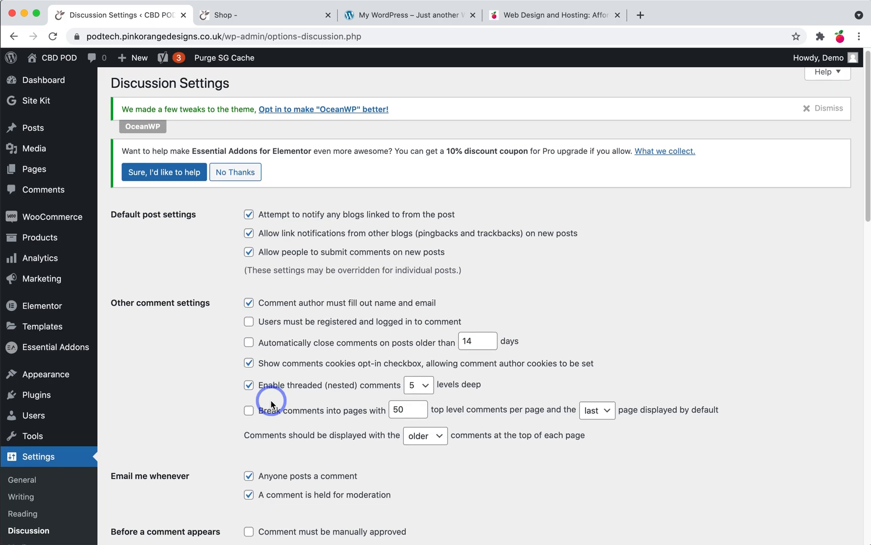
scroll(263, 399, "down", 1)
left_click(248, 305)
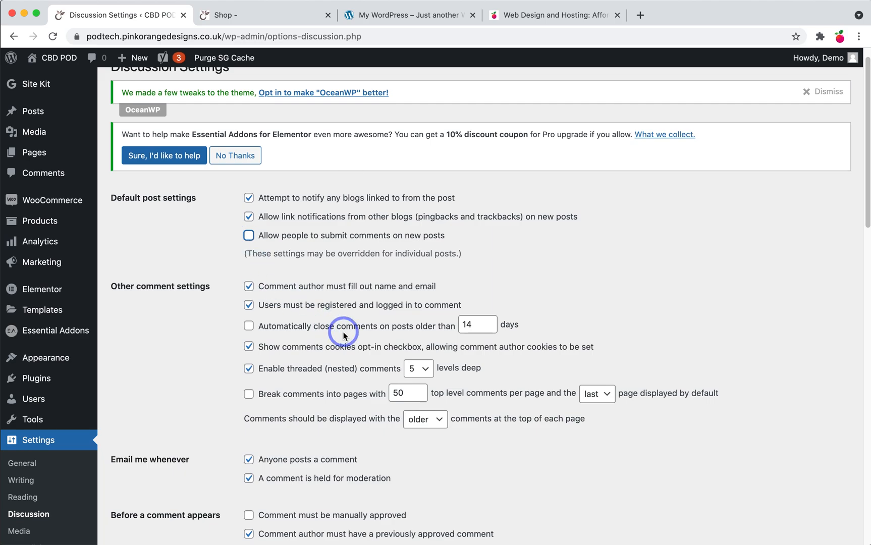
Step: Require comments to be manually approved before they appear and save the discussion settings
scroll(344, 333, "down", 1)
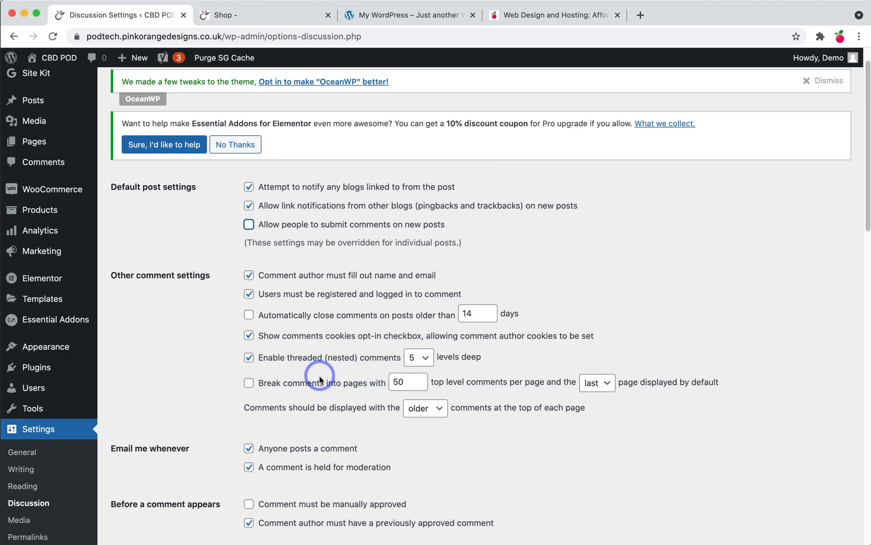
scroll(321, 386, "down", 1)
scroll(322, 391, "down", 4)
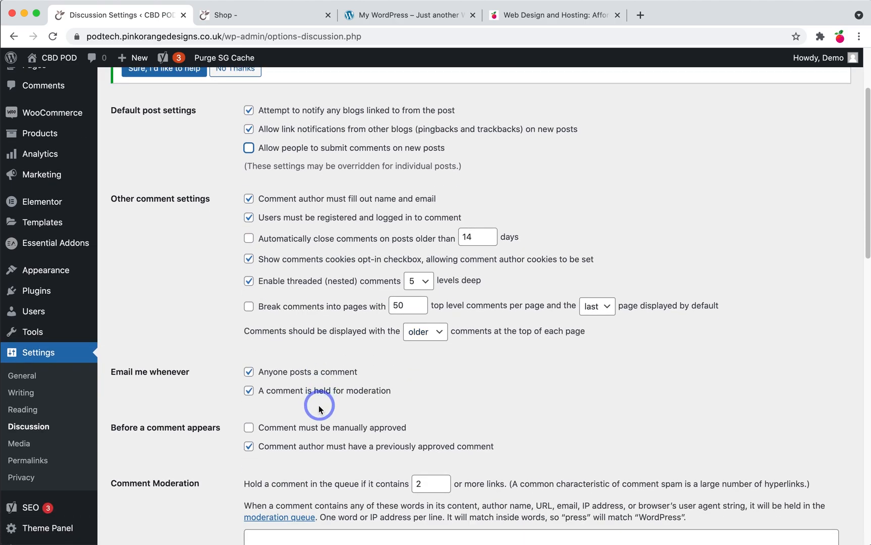
scroll(320, 401, "down", 4)
scroll(318, 409, "down", 2)
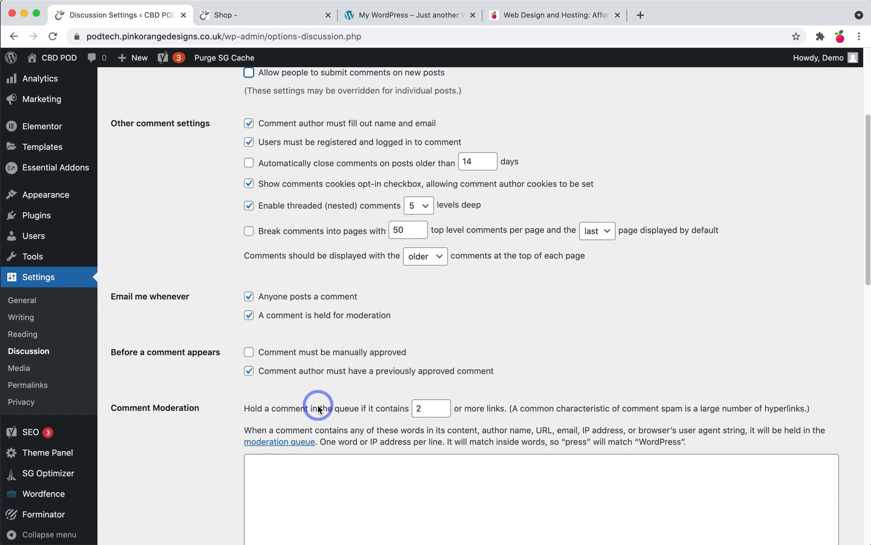
left_click(250, 354)
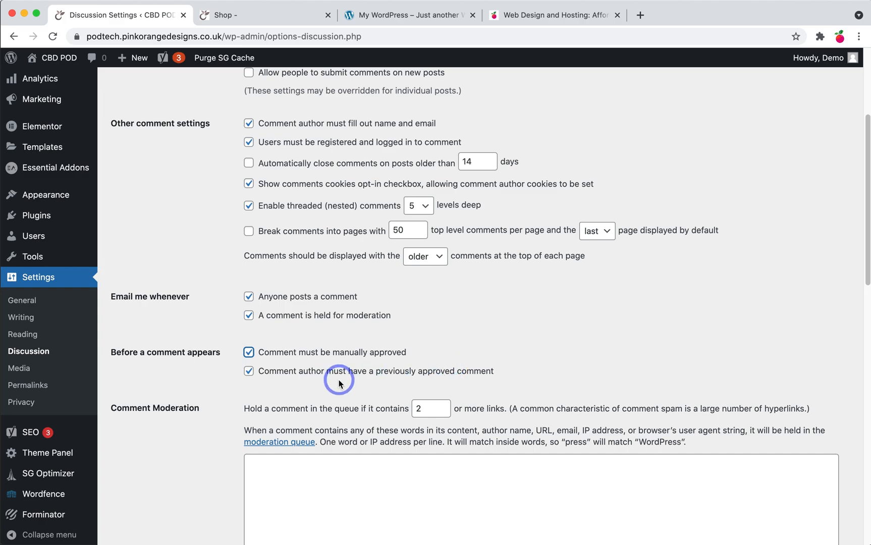
scroll(209, 448, "down", 10)
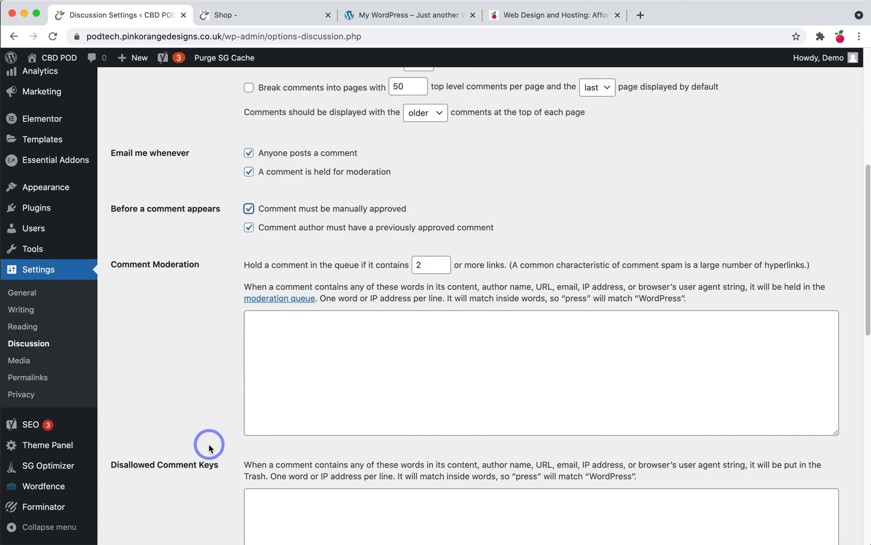
scroll(209, 448, "down", 7)
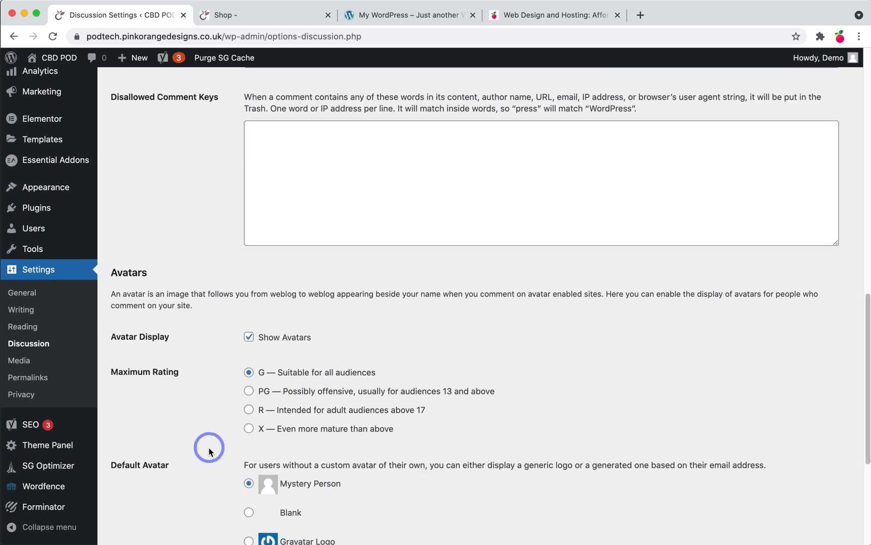
scroll(361, 440, "down", 2)
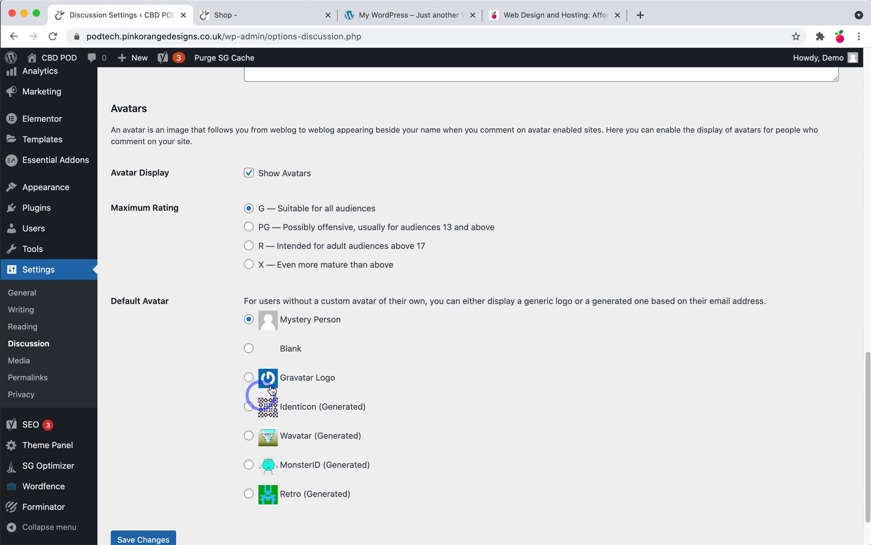
left_click(167, 540)
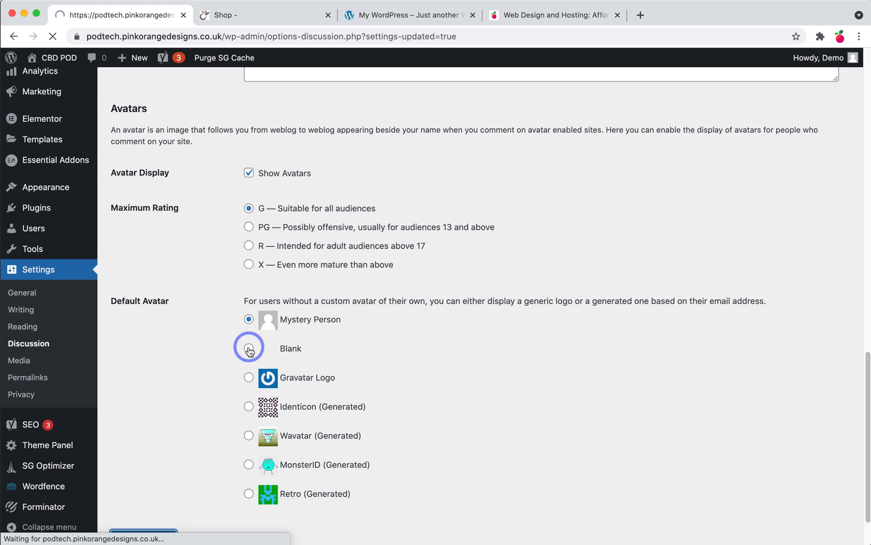
Step: Open the permalink settings and highlight the sample-post part of the Post name example address
scroll(30, 404, "down", 3)
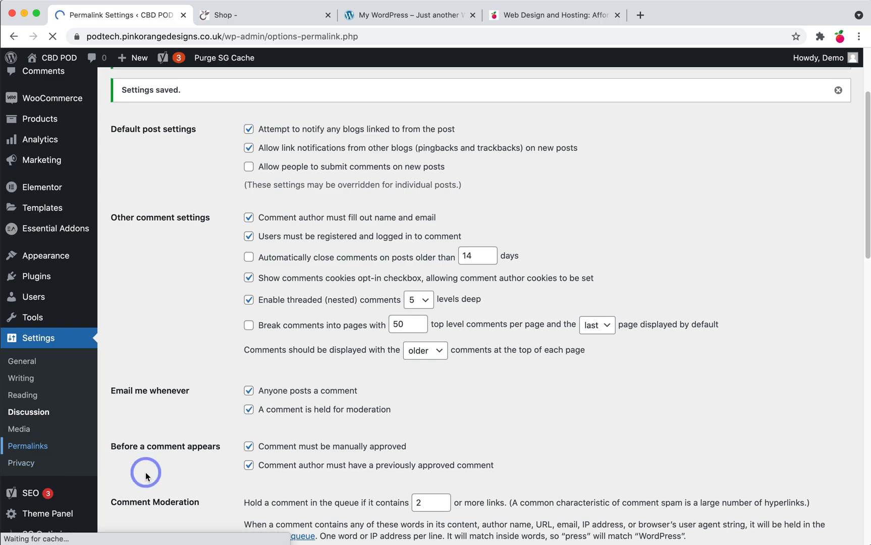
scroll(236, 401, "down", 1)
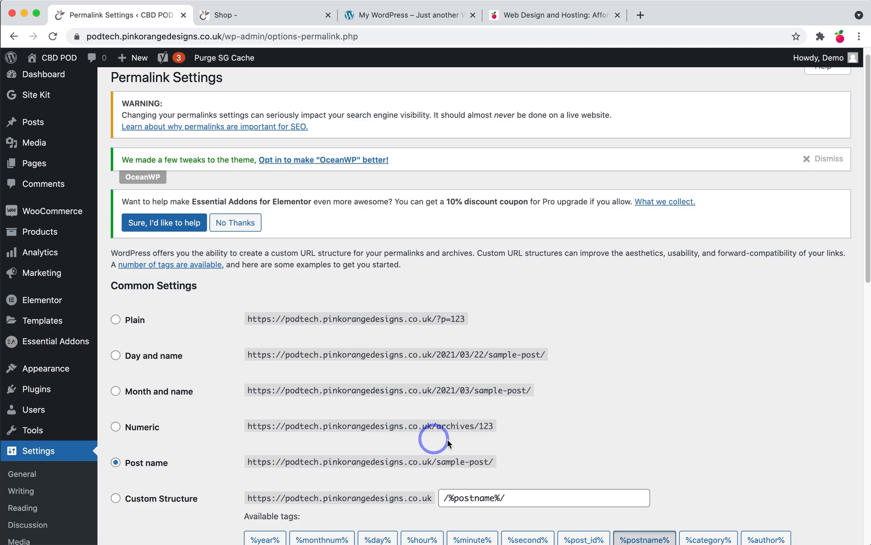
left_click_drag(439, 464, 515, 465)
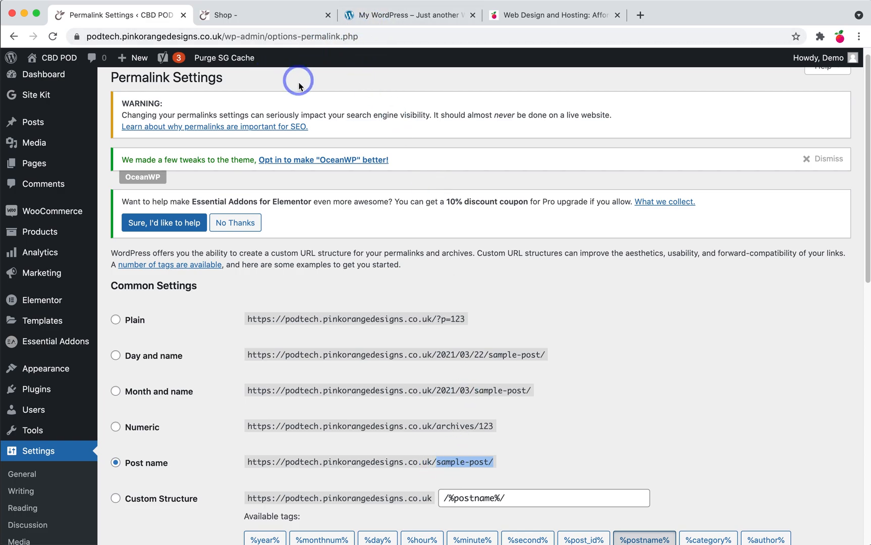
Step: Examine the Branding page's address on pinkorangedesigns.co.uk and compare its slug with the Post name permalink example
left_click(520, 15)
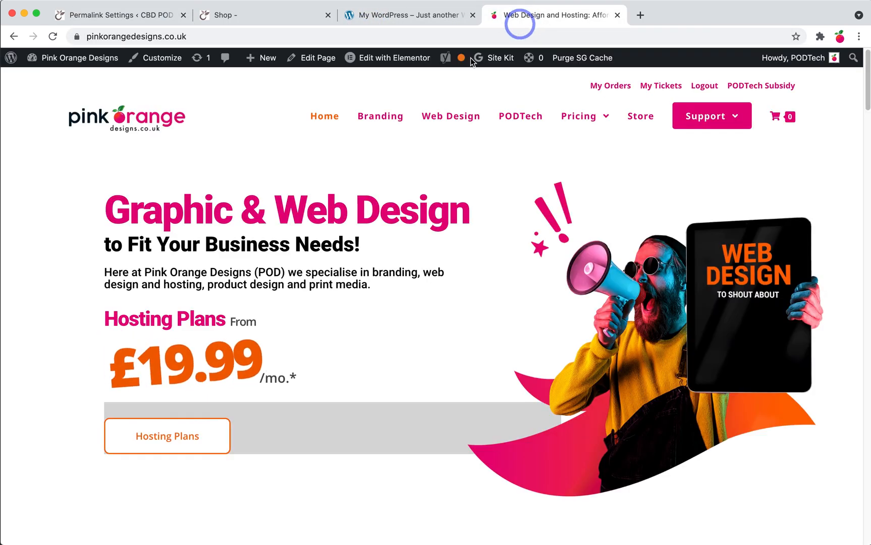
left_click(386, 123)
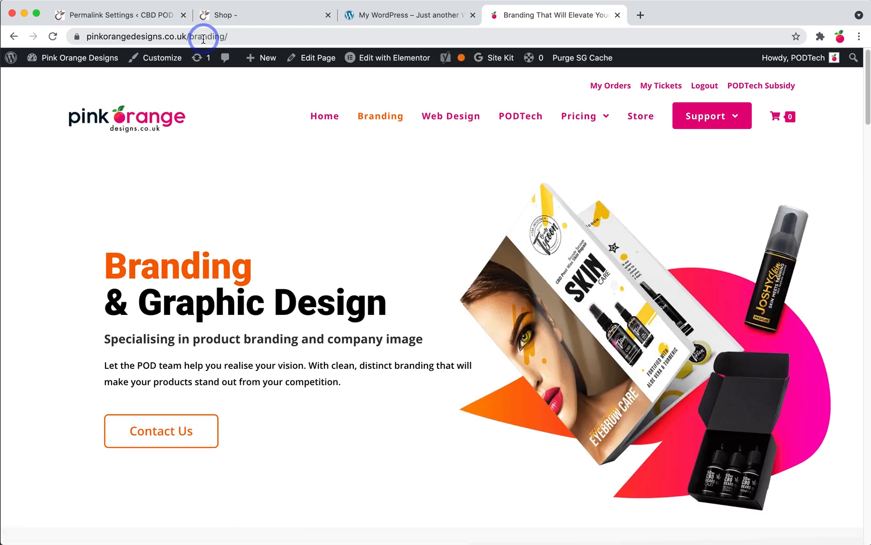
left_click_drag(190, 37, 228, 37)
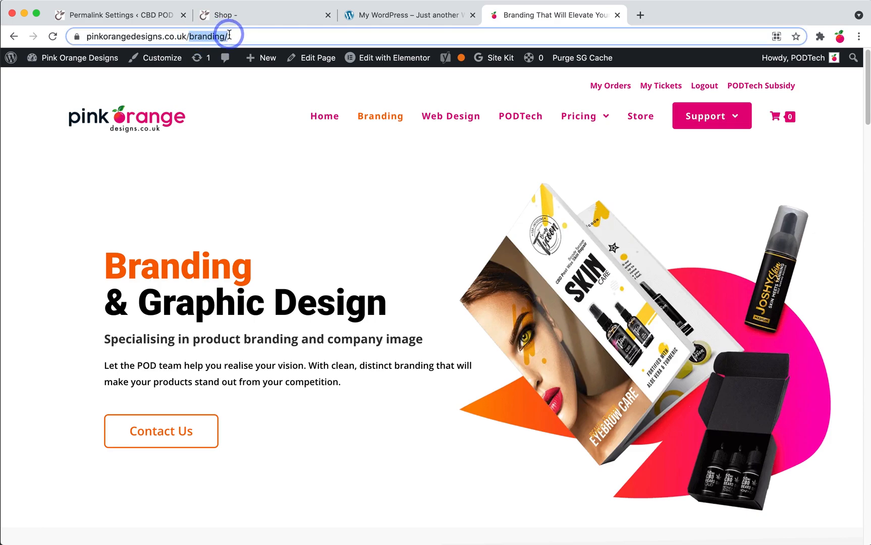
left_click(221, 37)
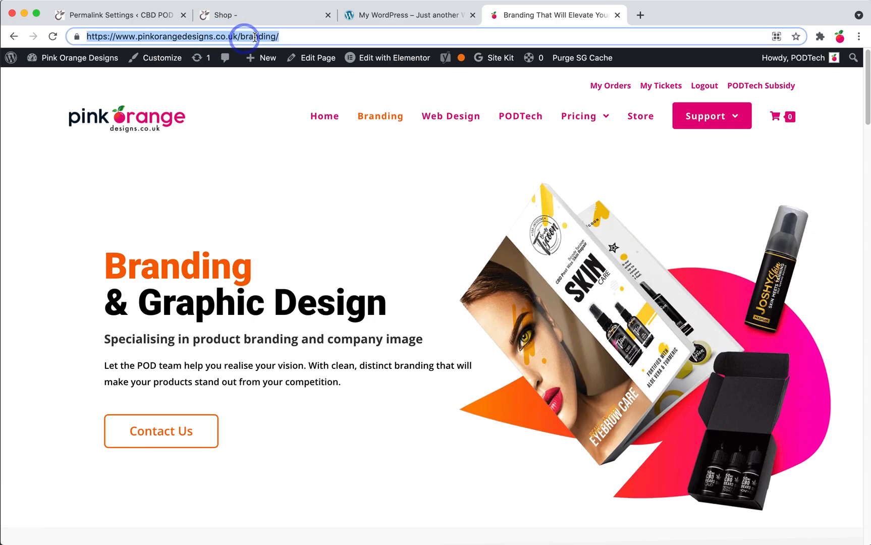
left_click(147, 16)
scroll(402, 324, "down", 3)
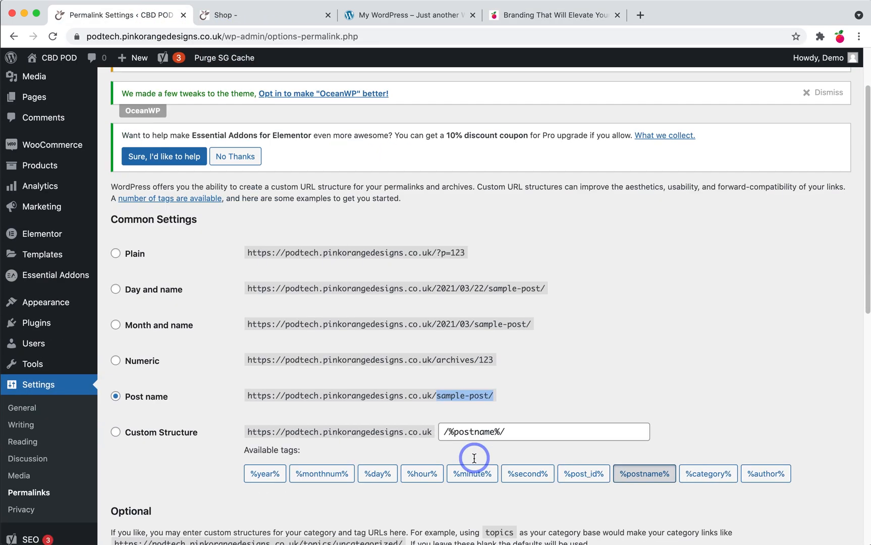
left_click_drag(437, 396, 489, 396)
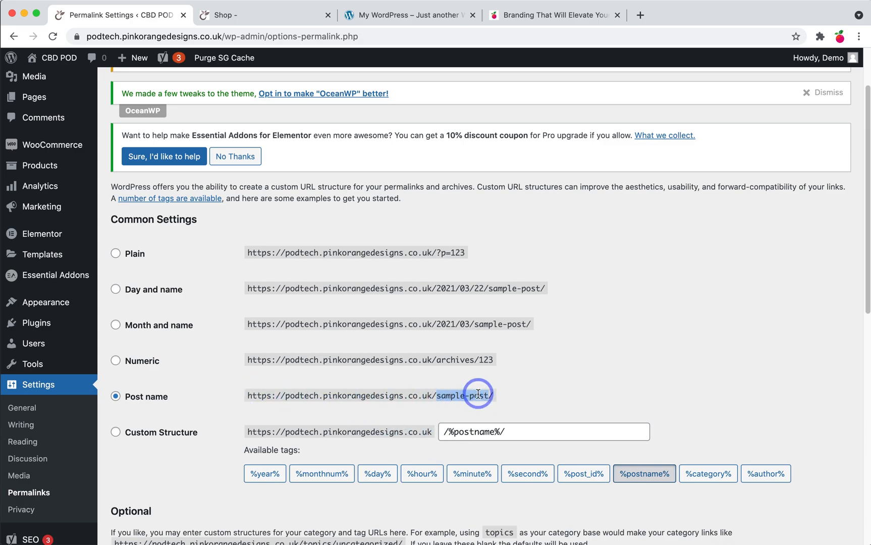
Step: Set the product permalinks to Shop base and save the permalink settings
scroll(191, 402, "down", 1)
scroll(191, 403, "down", 5)
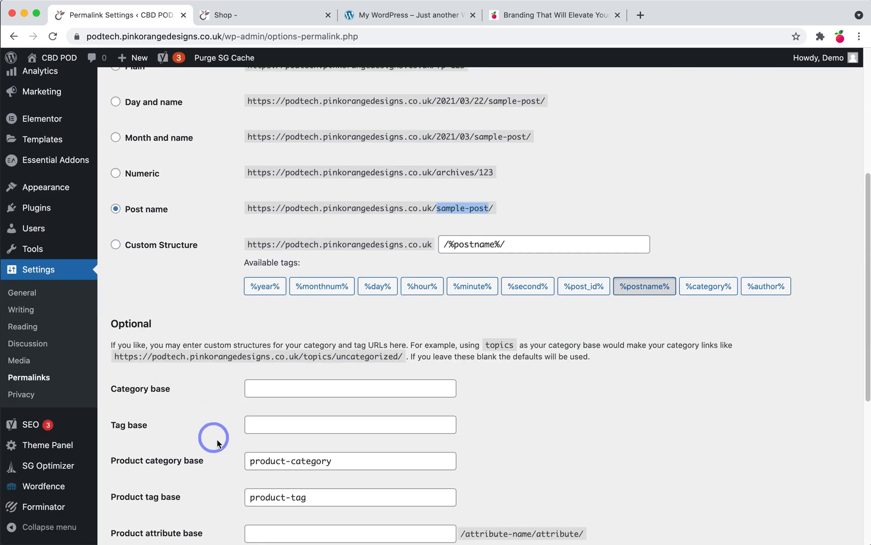
scroll(212, 434, "down", 4)
scroll(222, 445, "down", 3)
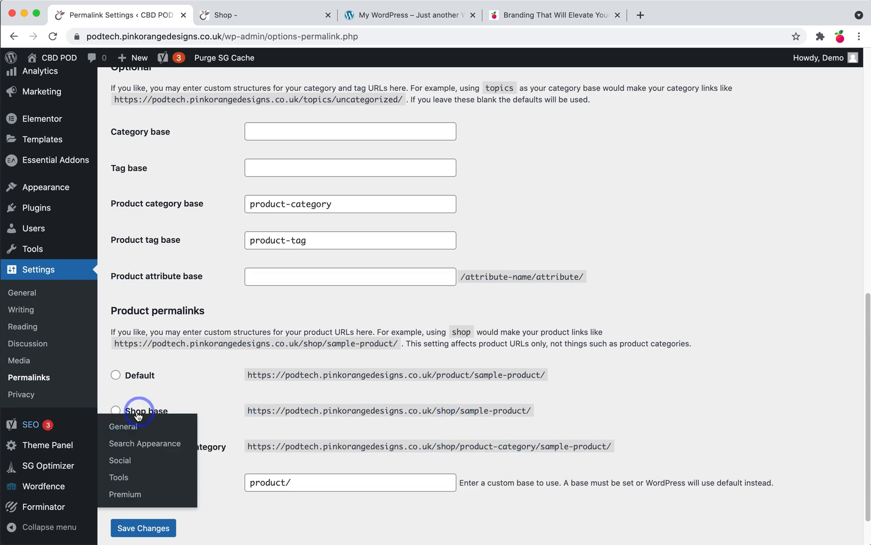
left_click(116, 411)
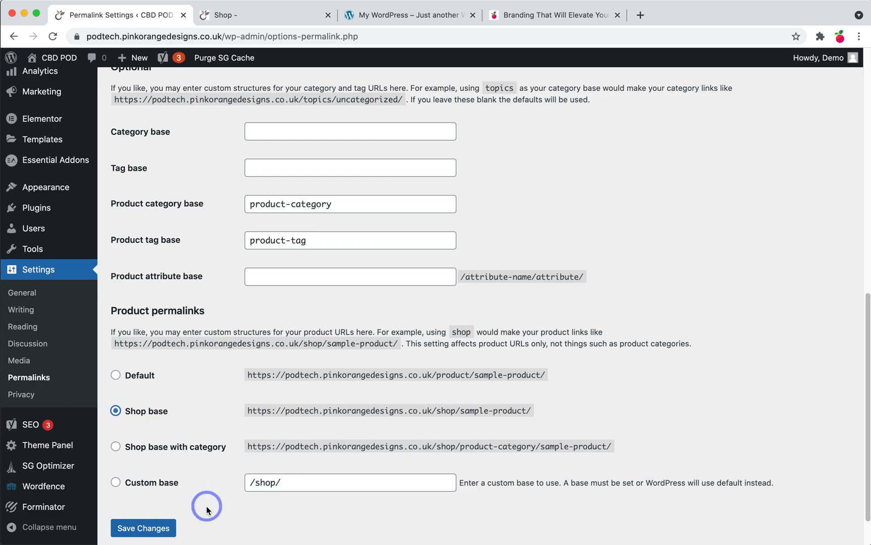
scroll(207, 506, "down", 1)
left_click(142, 510)
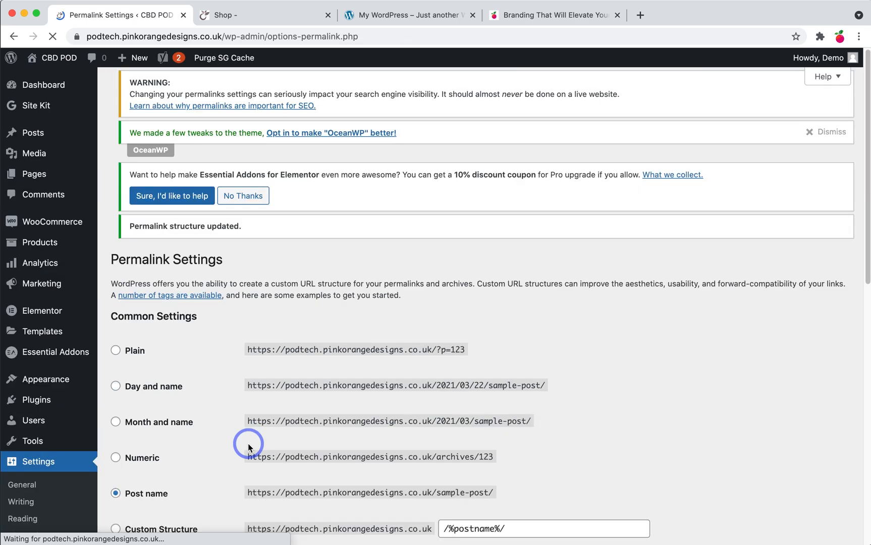
Step: In the privacy settings, assign the existing Privacy Policy page as the site's privacy policy page
scroll(248, 443, "down", 10)
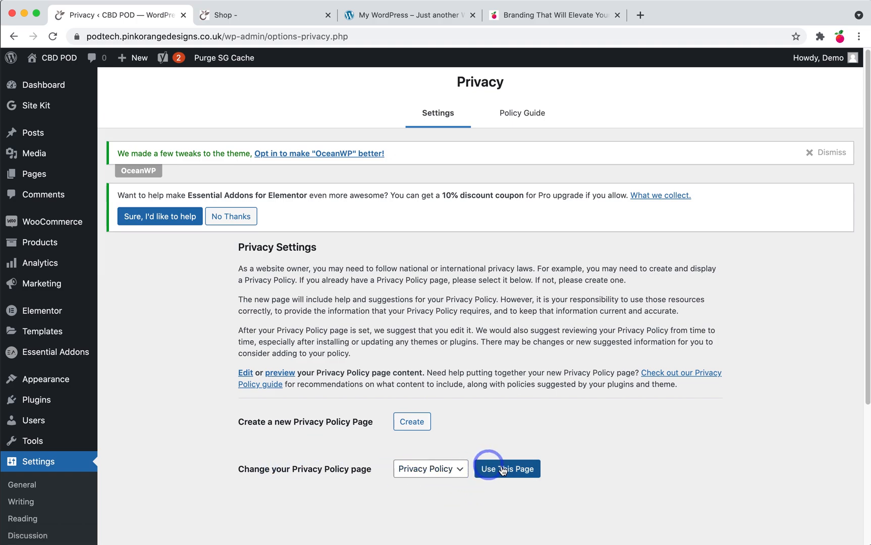
left_click(518, 471)
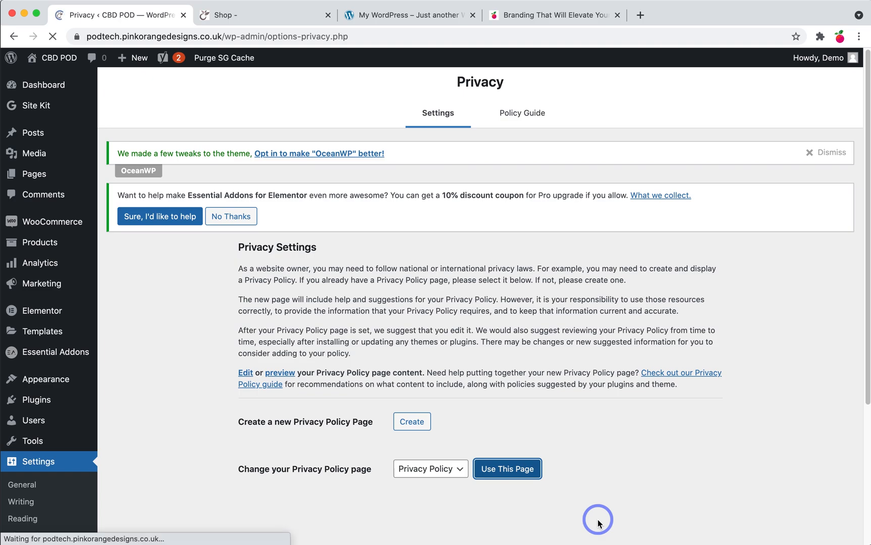
Step: Go to the Add Plugins page and search the plugin directory for "simple ssl"
scroll(513, 469, "down", 4)
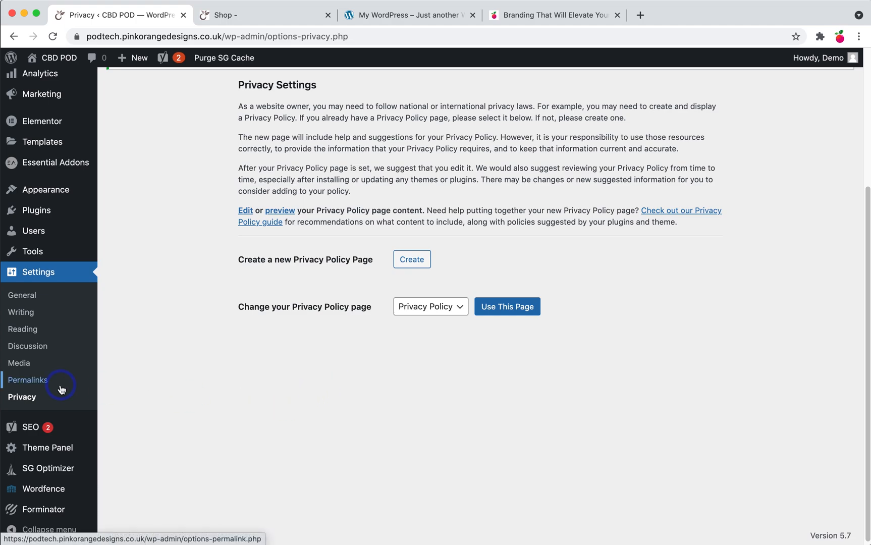
mouse_move(39, 211)
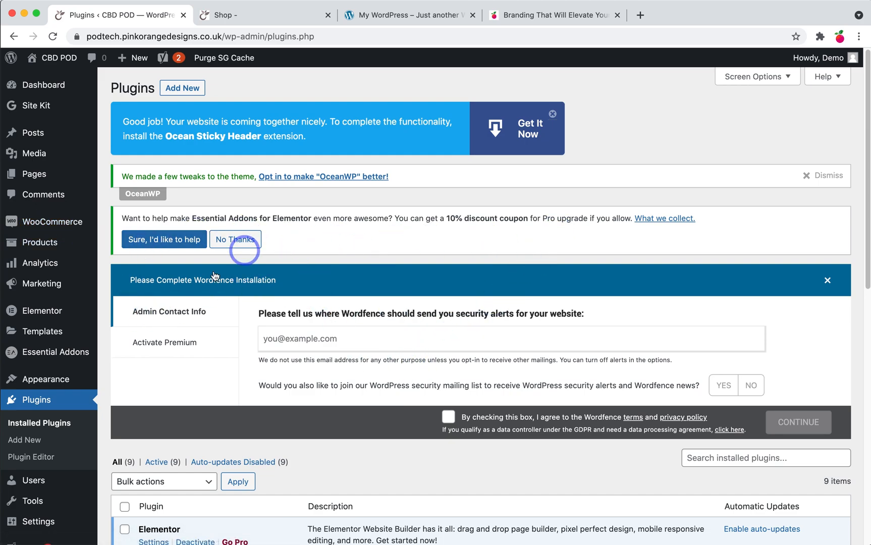
left_click(182, 88)
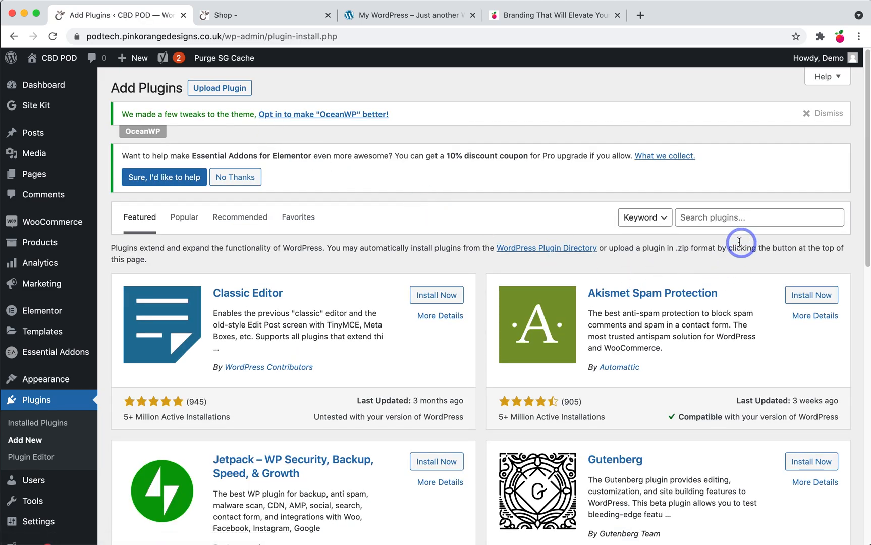
left_click(718, 210)
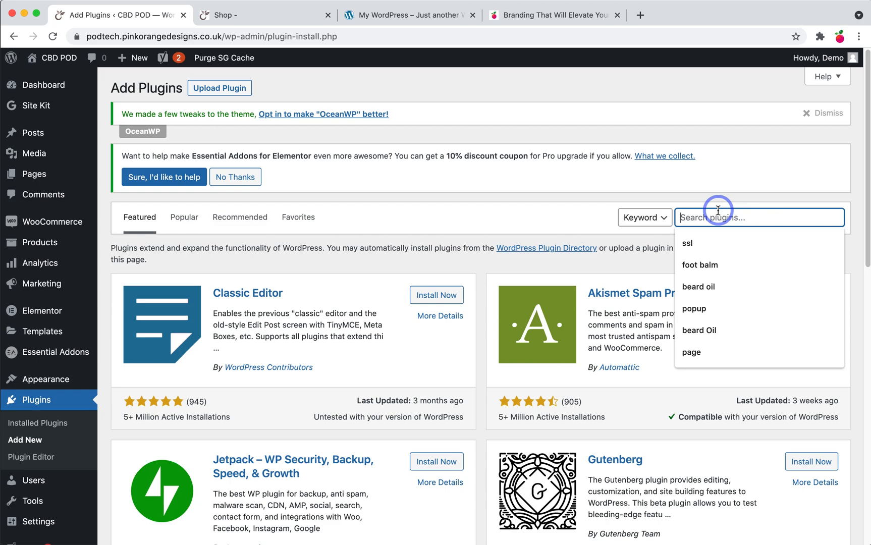
type("simple ssl")
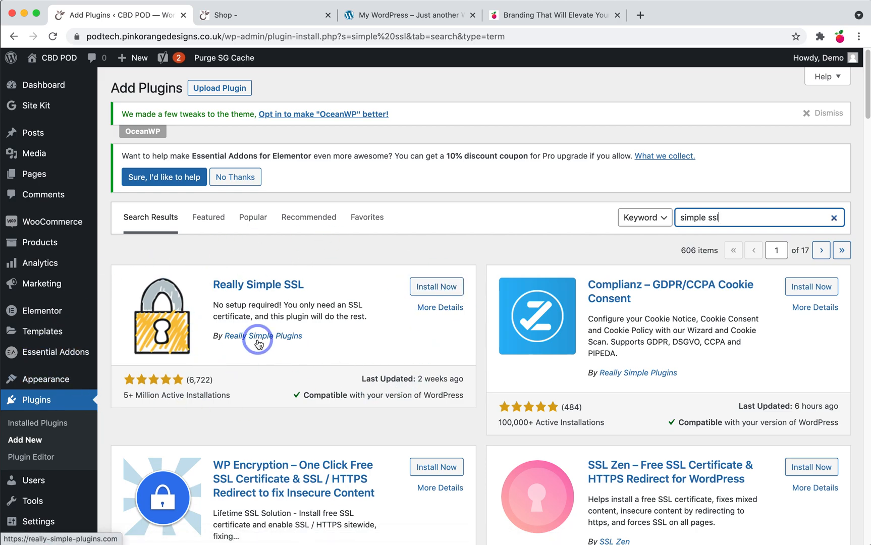
Step: Open the help centre on the Pink Orange Designs site and search its article database for "ssl"
left_click(553, 13)
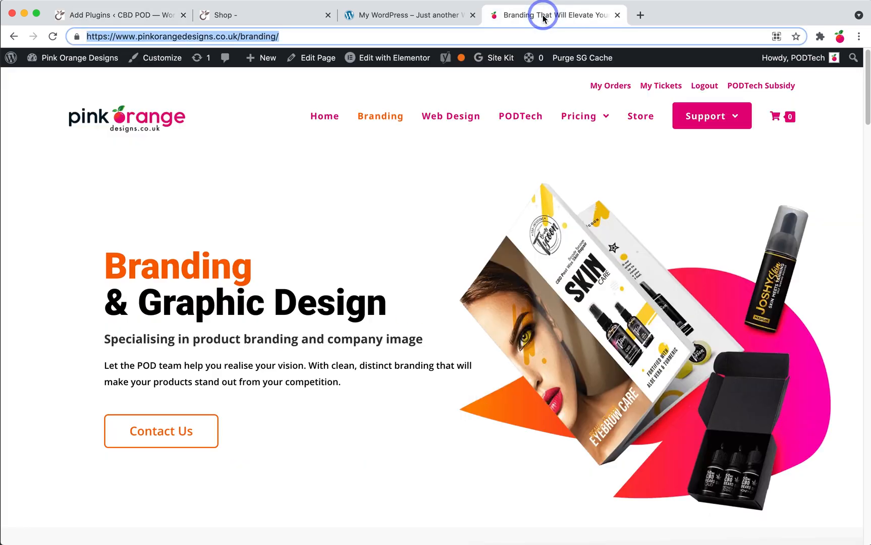
mouse_move(734, 119)
left_click(703, 205)
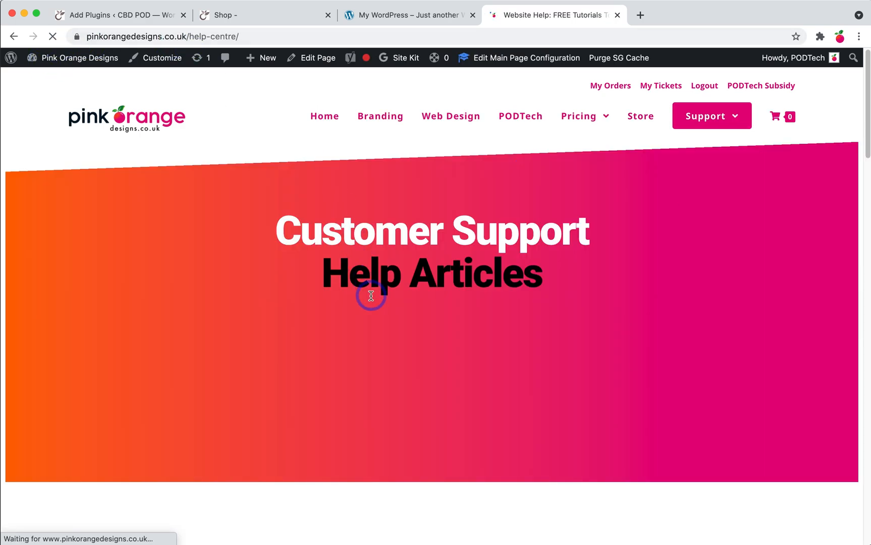
scroll(371, 296, "down", 5)
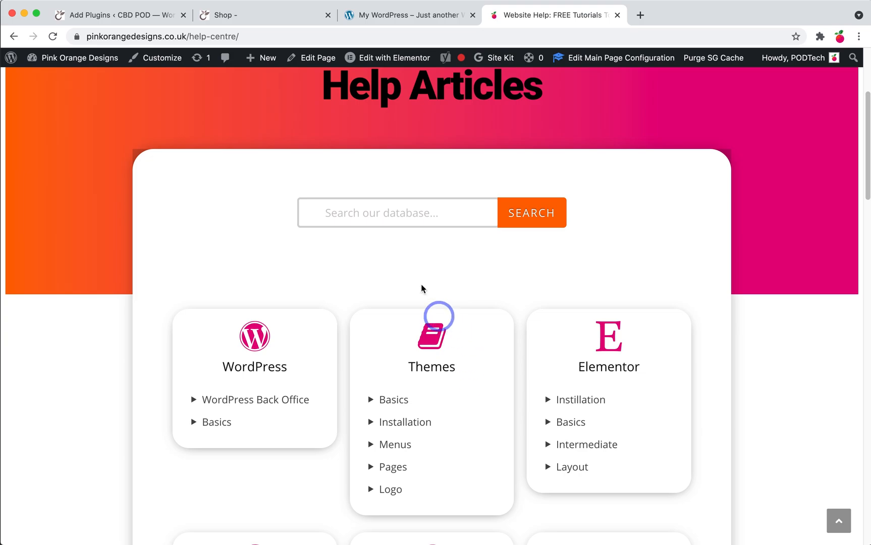
left_click(375, 216)
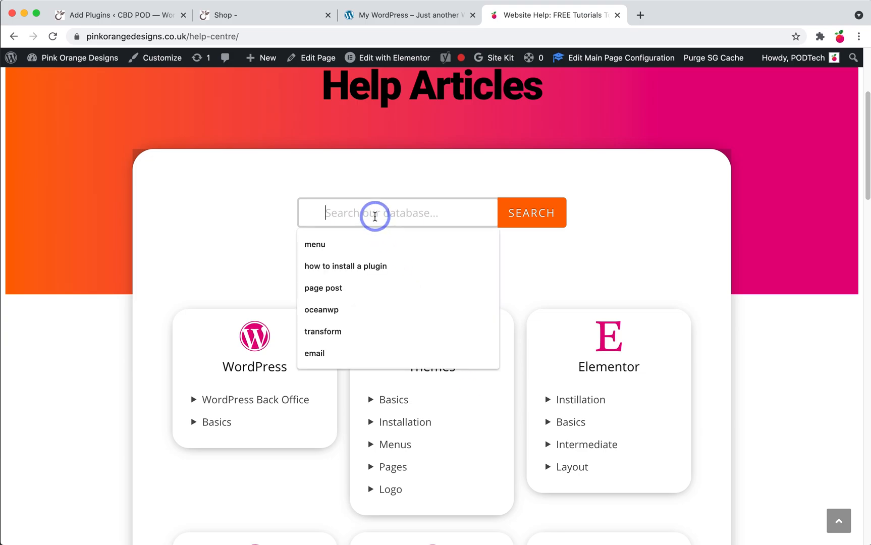
type("ssl")
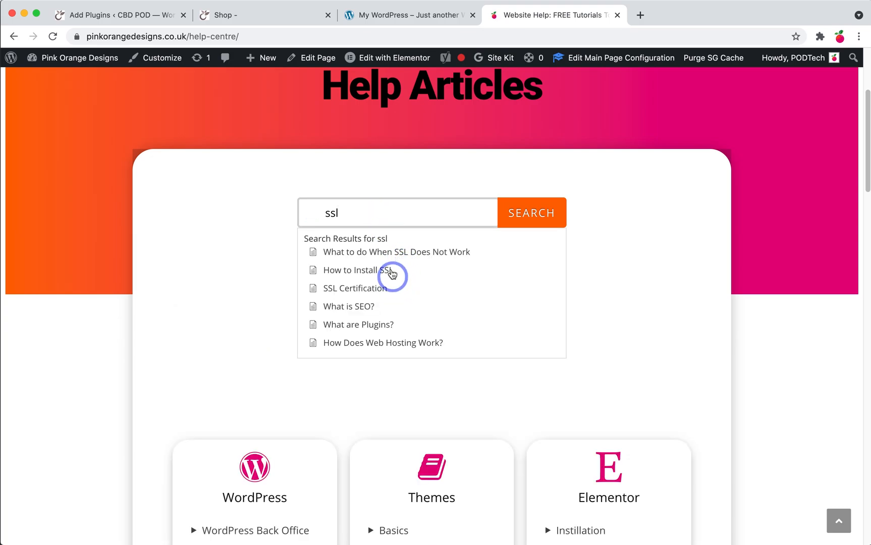
Step: Open the article "What to do When SSL Does Not Work" and examine its Why No Padlock and Fixing Mixed Content sections
left_click(376, 251)
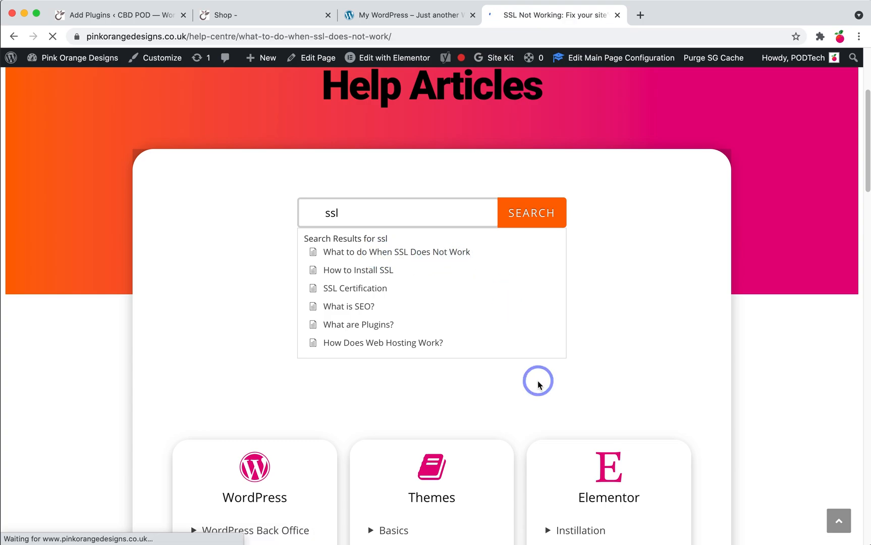
scroll(465, 373, "down", 9)
scroll(465, 369, "down", 9)
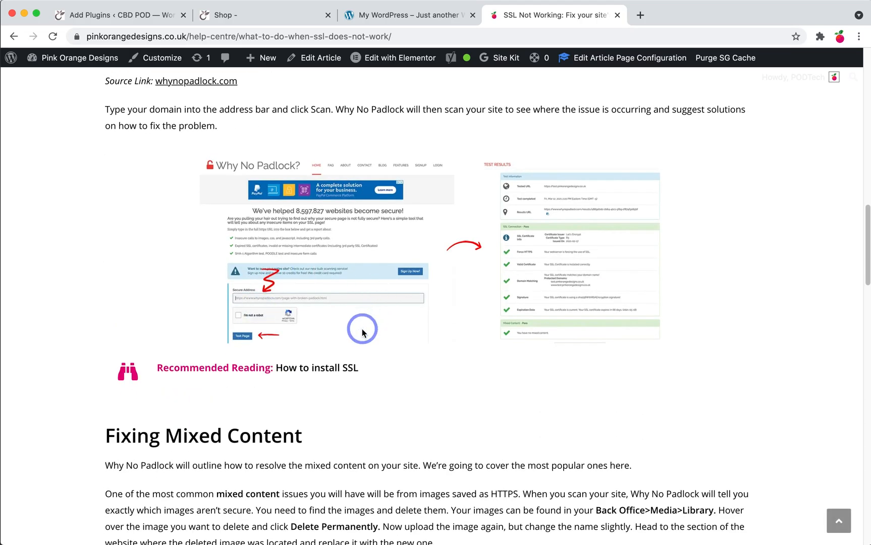
scroll(487, 322, "down", 6)
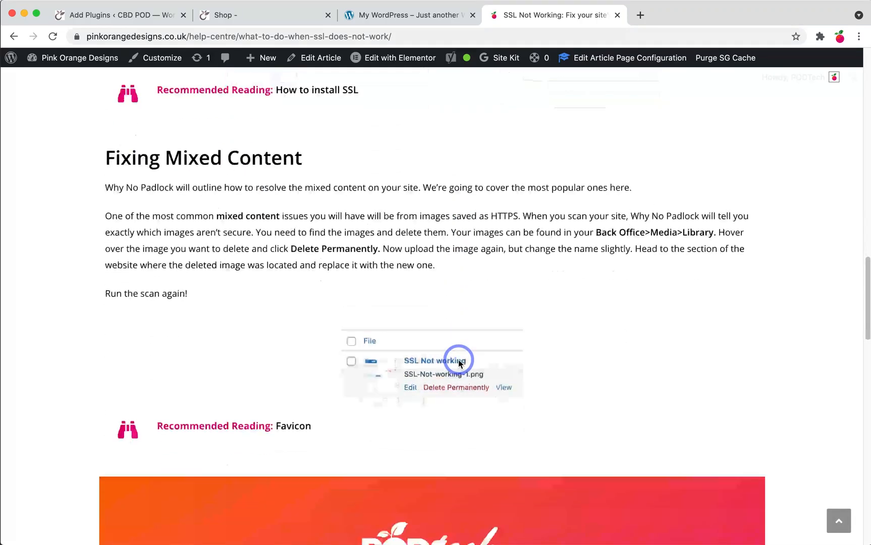
scroll(457, 363, "up", 5)
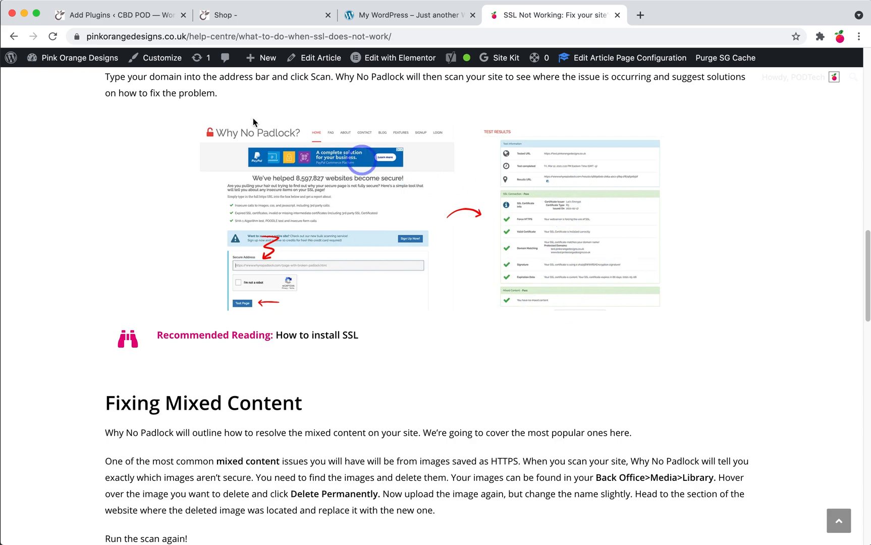
Step: Return to the CBD POD site's plugin search results, review the Really Simple SSL entry, and go to the admin Dashboard
left_click(127, 17)
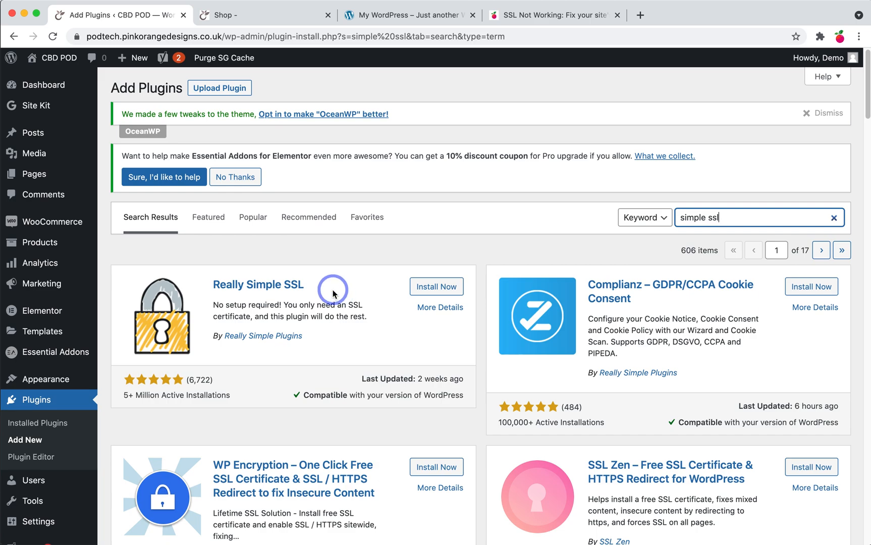
scroll(263, 327, "down", 2)
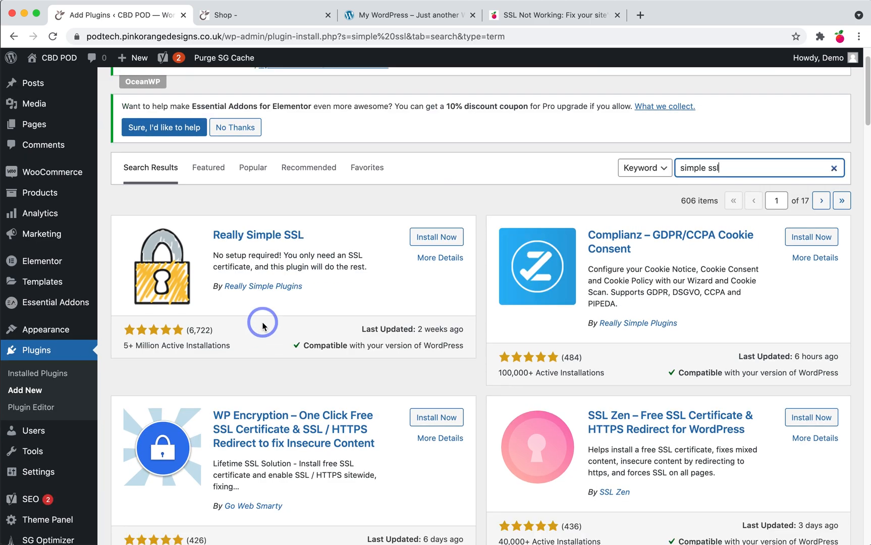
scroll(147, 395, "up", 2)
left_click(58, 91)
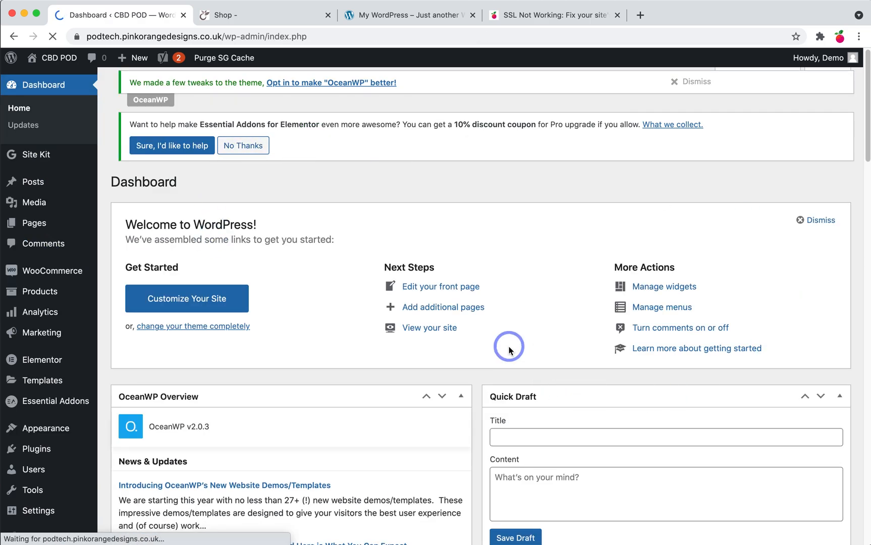
scroll(509, 348, "down", 3)
scroll(509, 347, "up", 3)
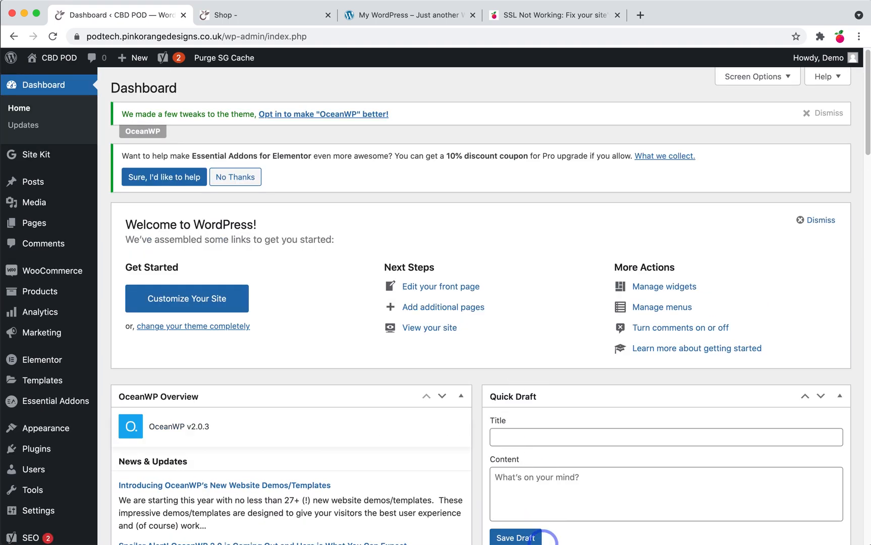
key("super+shift+5")
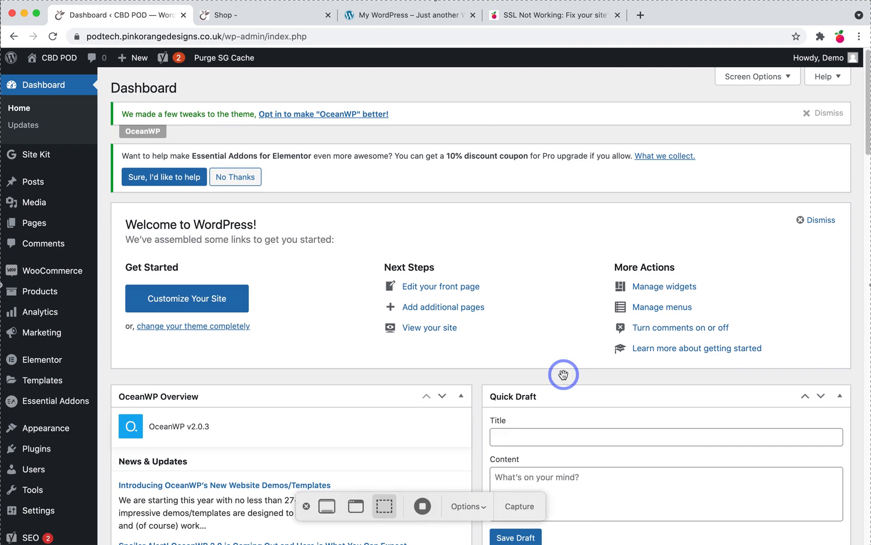